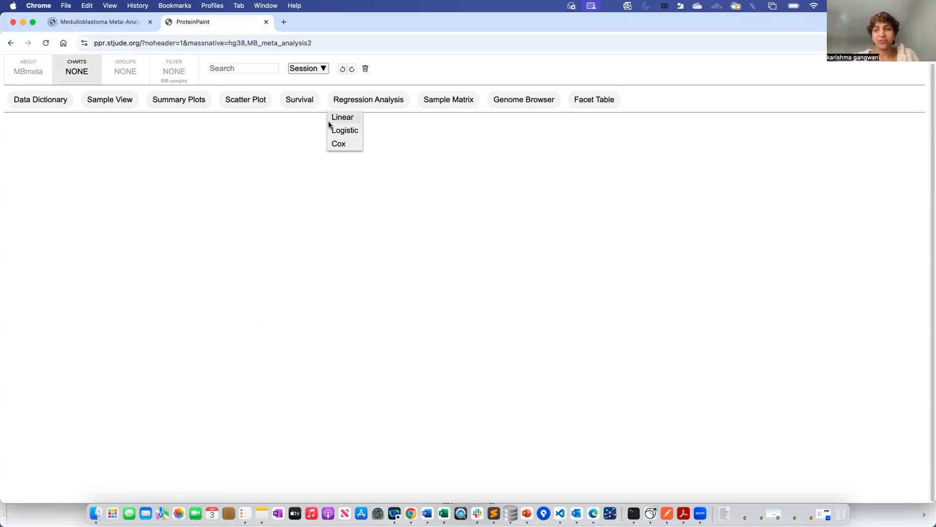
# Start a Cox regression analysis and choose Progression-Free Survival as its outcome variable.
pyautogui.click(338, 144)
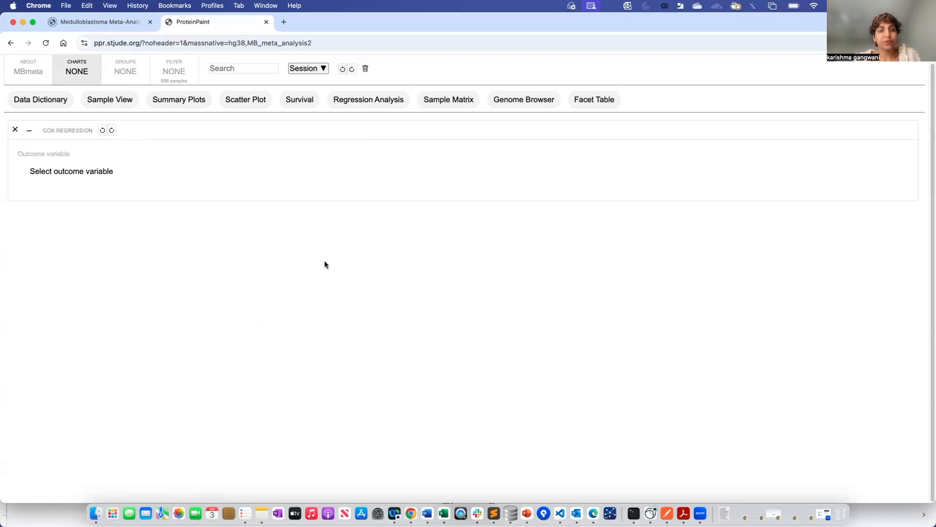
pyautogui.click(82, 171)
pyautogui.click(37, 204)
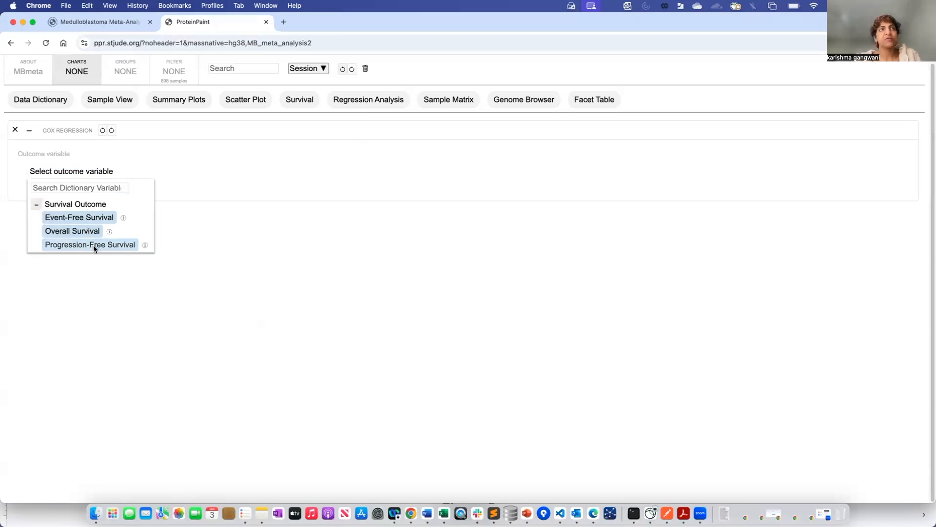
pyautogui.click(146, 246)
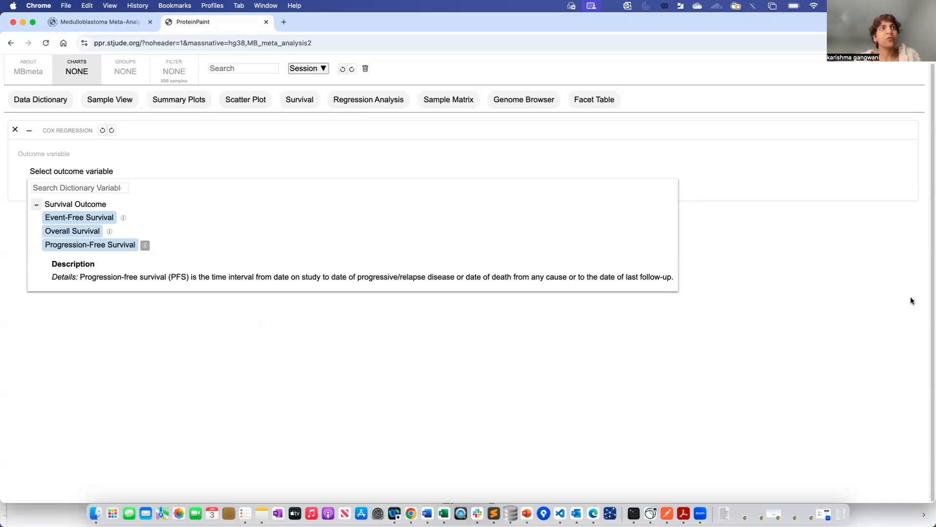
pyautogui.click(121, 244)
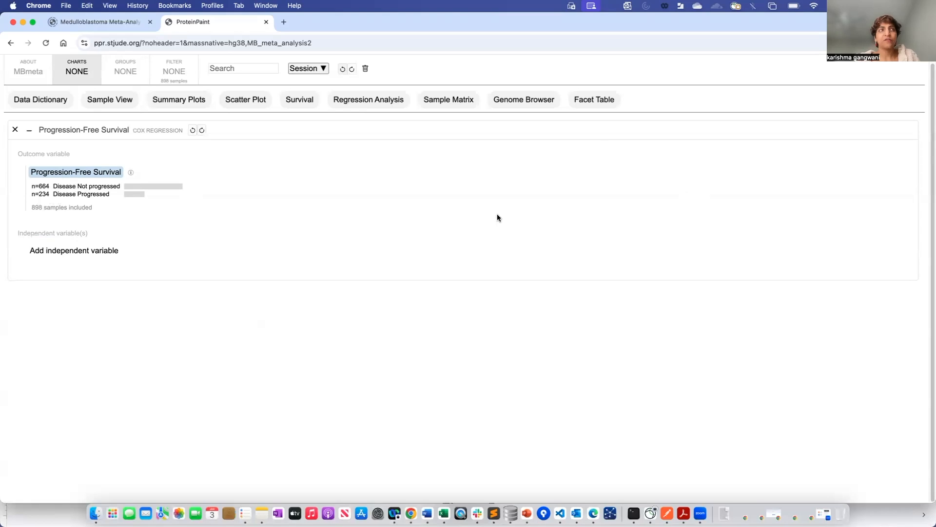
# Add the demographic variables Biological Sex and Age Group as independent variables of the Cox regression.
pyautogui.click(78, 251)
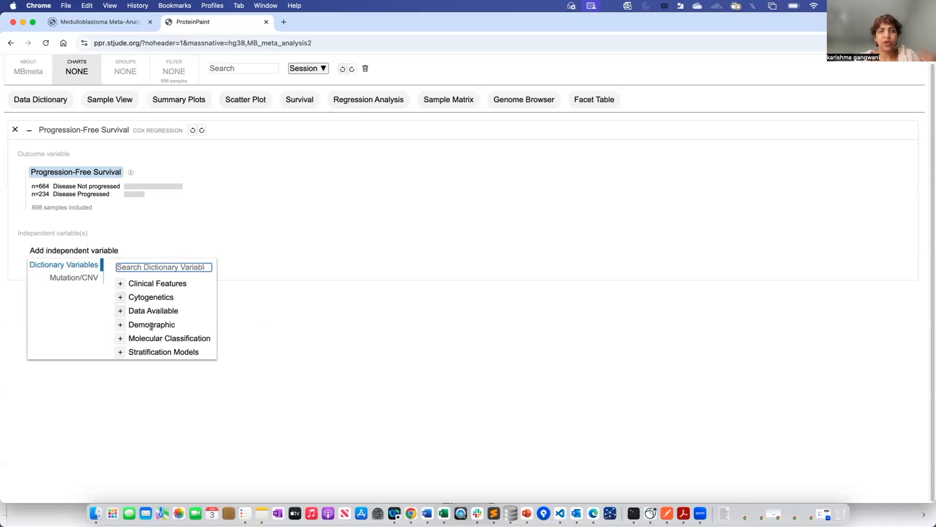
pyautogui.click(121, 326)
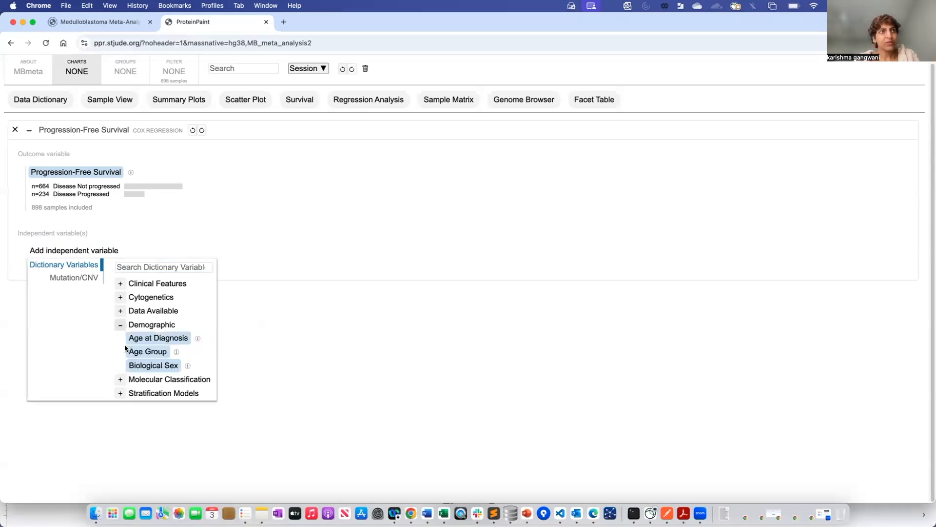
pyautogui.click(151, 365)
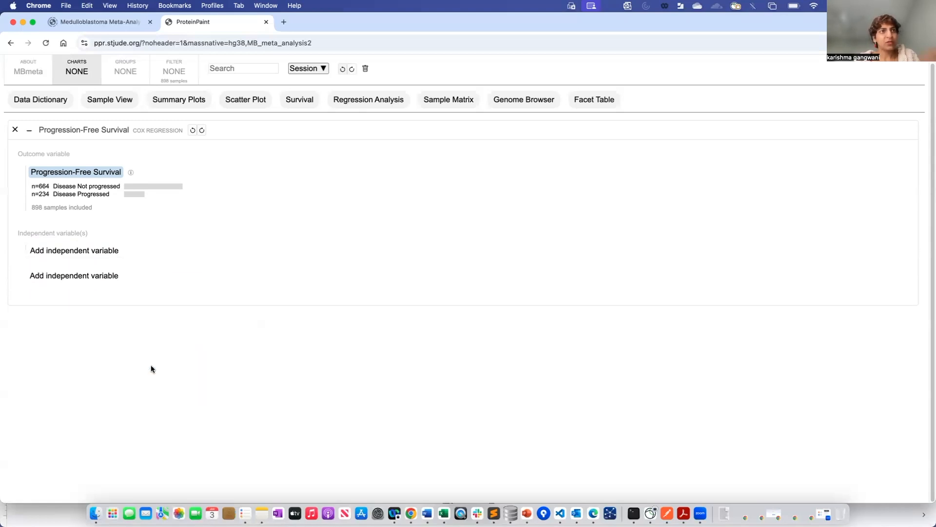
pyautogui.click(67, 309)
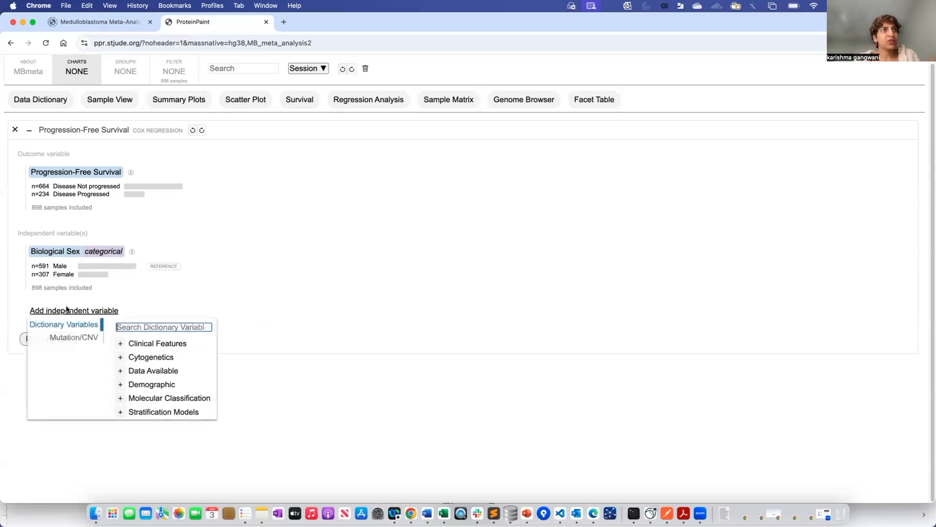
pyautogui.click(120, 384)
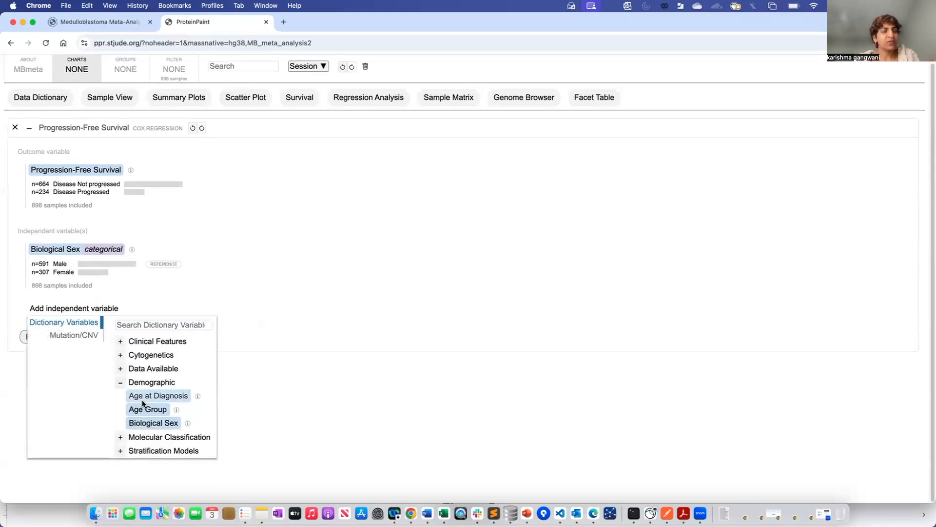
pyautogui.click(150, 409)
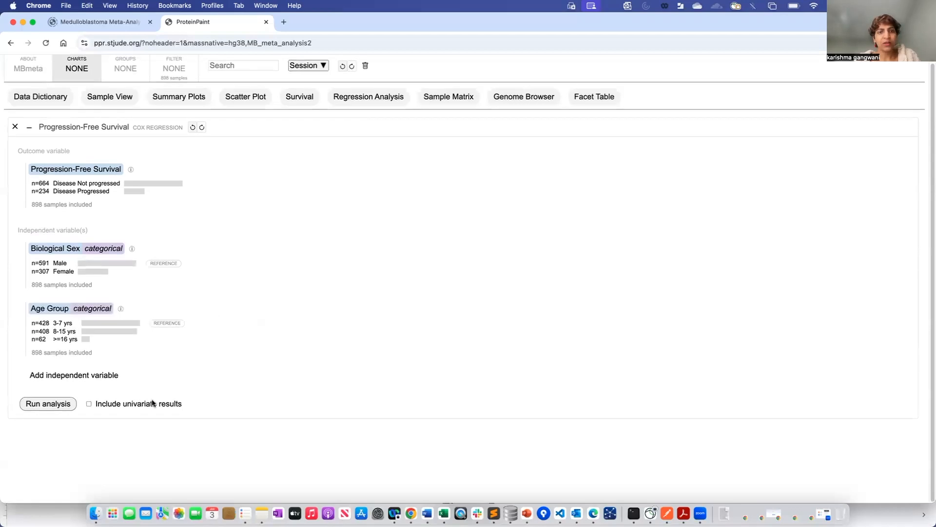
# Add Molecular Group from Molecular Classification as an independent variable and set MB G4 as its reference category.
pyautogui.click(66, 377)
pyautogui.click(120, 466)
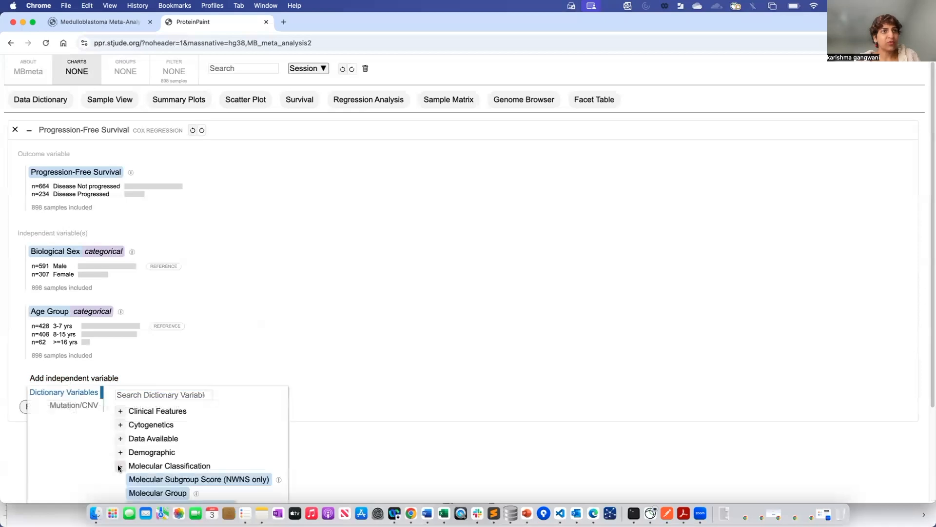
pyautogui.scroll(-5, 122, 463)
pyautogui.click(165, 377)
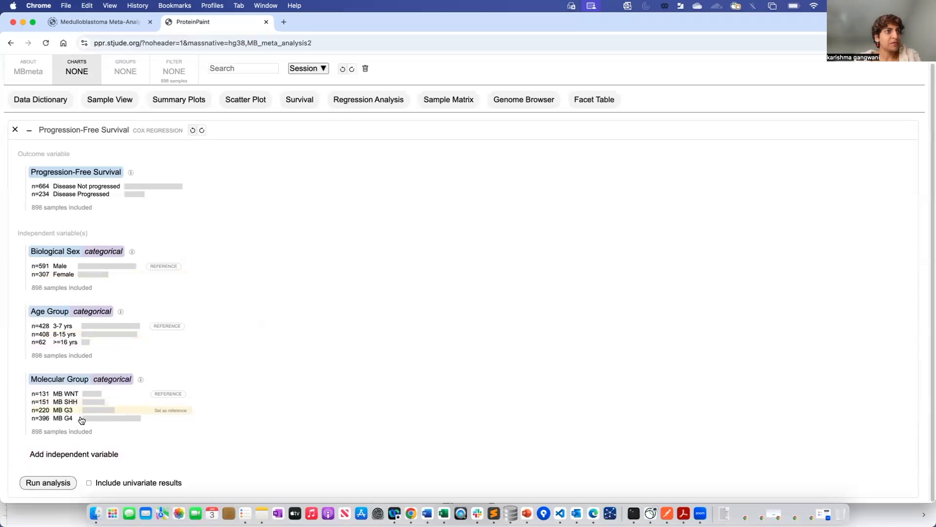
pyautogui.click(166, 420)
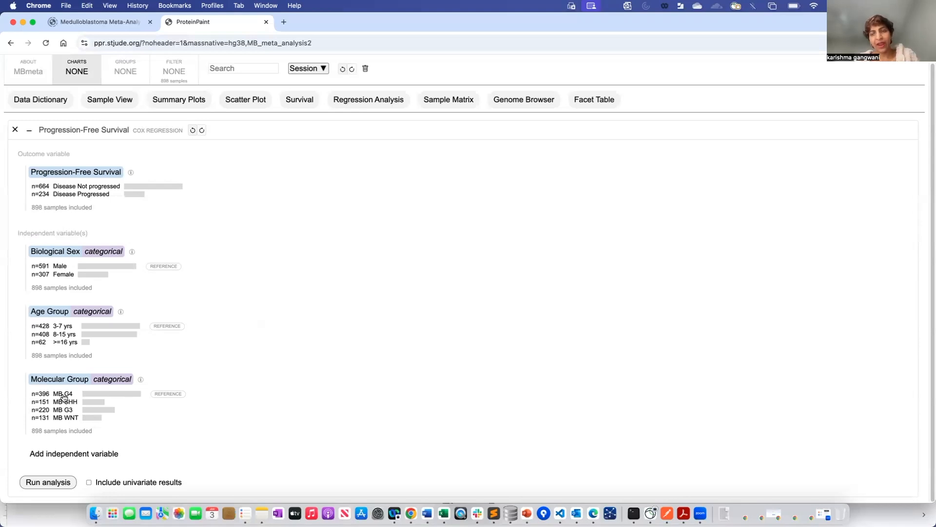
# Include univariate results and run the Cox regression analysis.
pyautogui.click(88, 482)
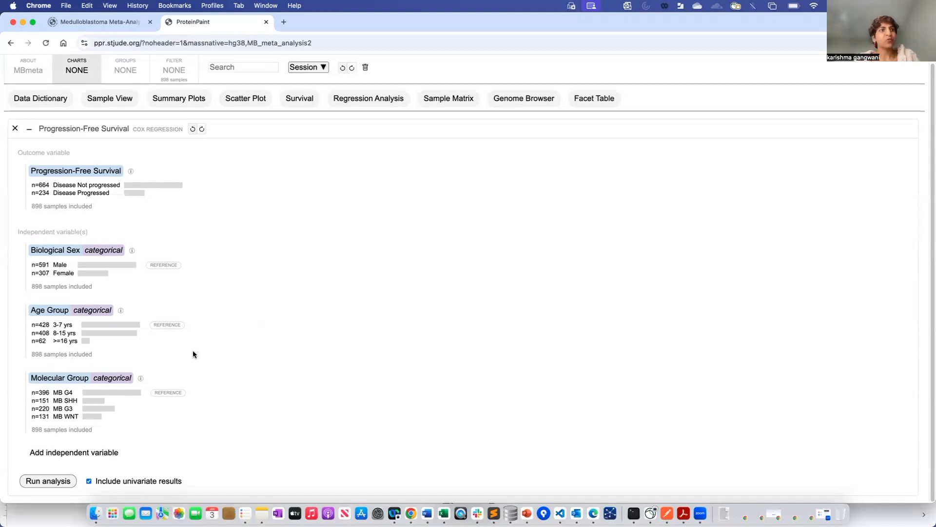
pyautogui.click(45, 483)
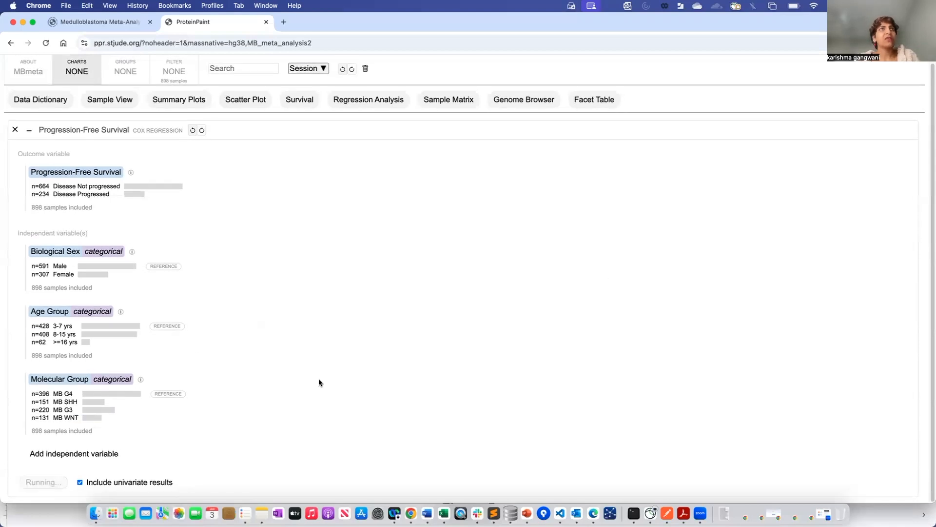
pyautogui.scroll(-6, 318, 381)
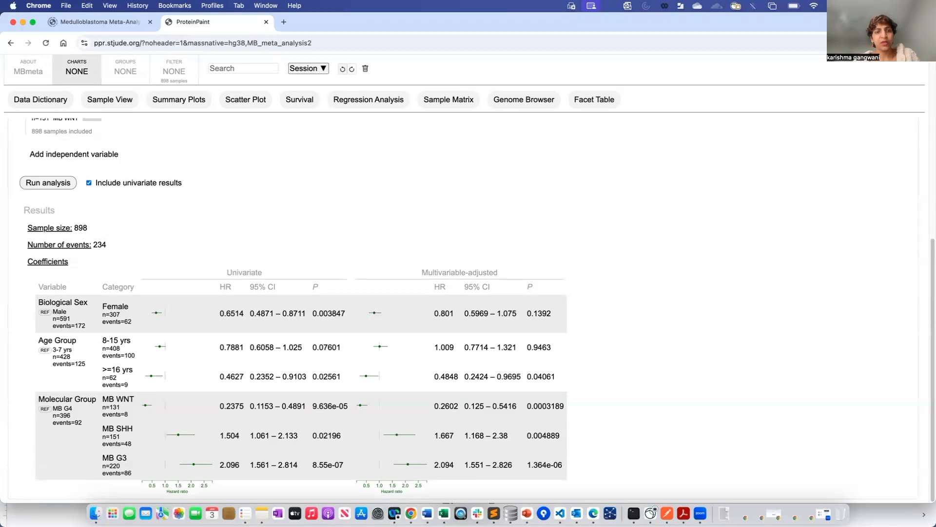
# Examine the Female category's sample and event counts, and the univariate and multivariable-adjusted sections of the coefficients table.
pyautogui.moveTo(38, 300); pyautogui.dragTo(130, 320)
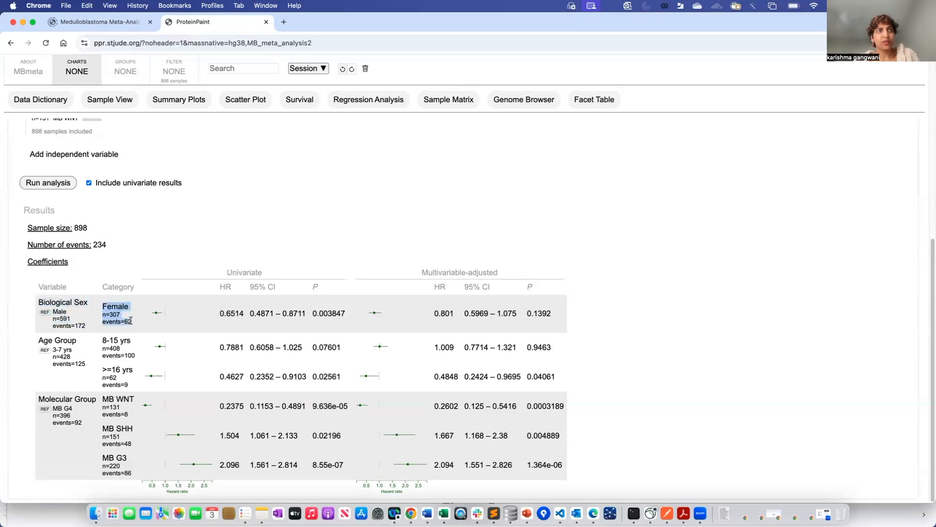
pyautogui.moveTo(122, 315); pyautogui.dragTo(102, 314)
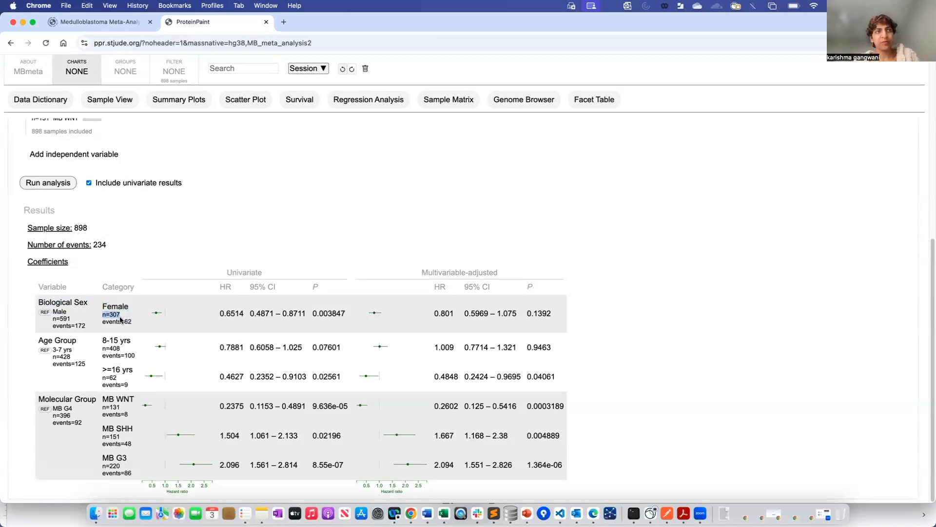
pyautogui.click(120, 315)
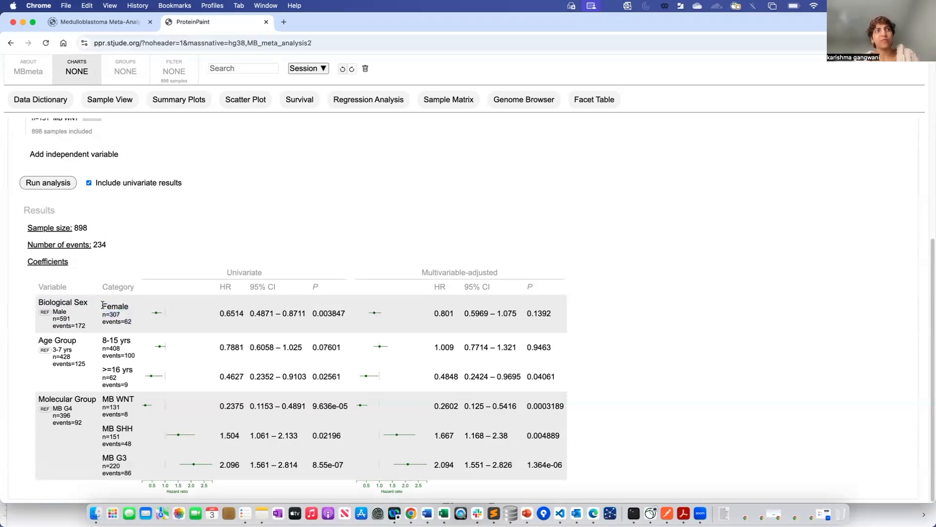
pyautogui.moveTo(102, 305); pyautogui.dragTo(125, 316)
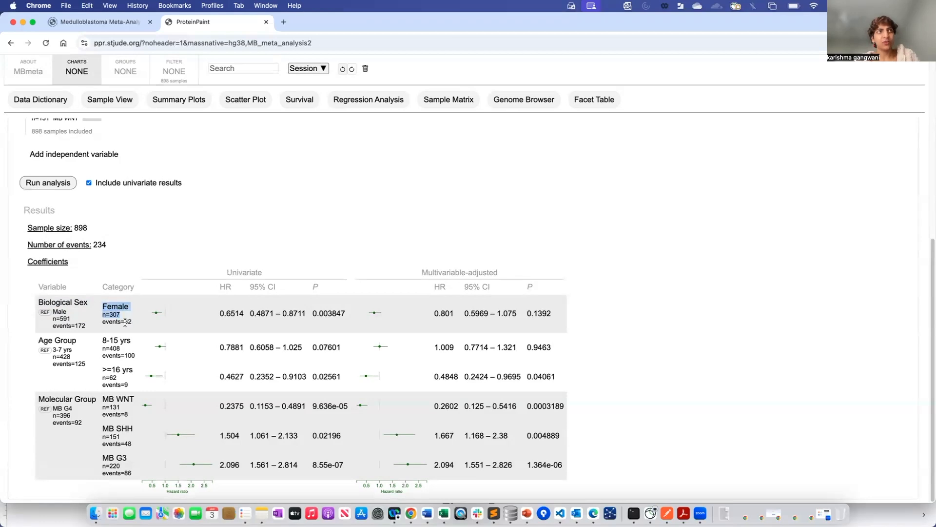
pyautogui.click(132, 323)
pyautogui.moveTo(131, 321); pyautogui.dragTo(101, 322)
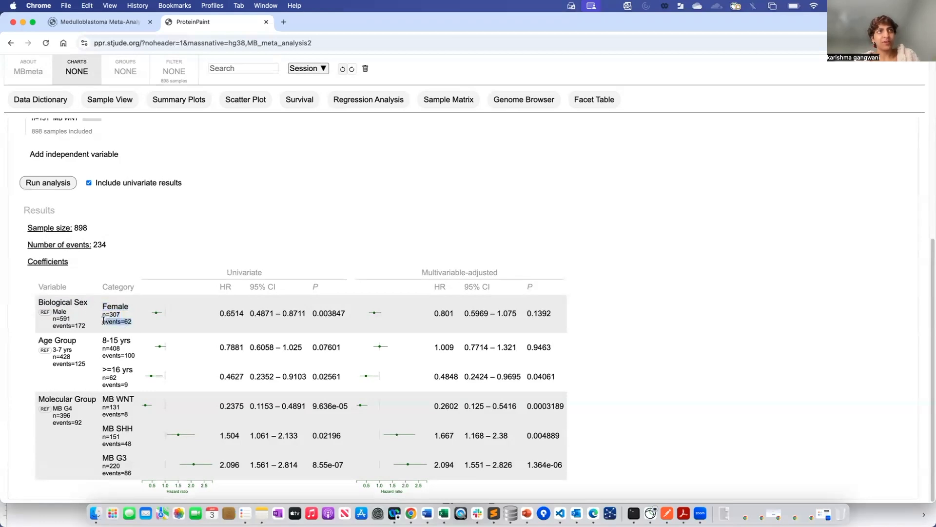
pyautogui.click(128, 325)
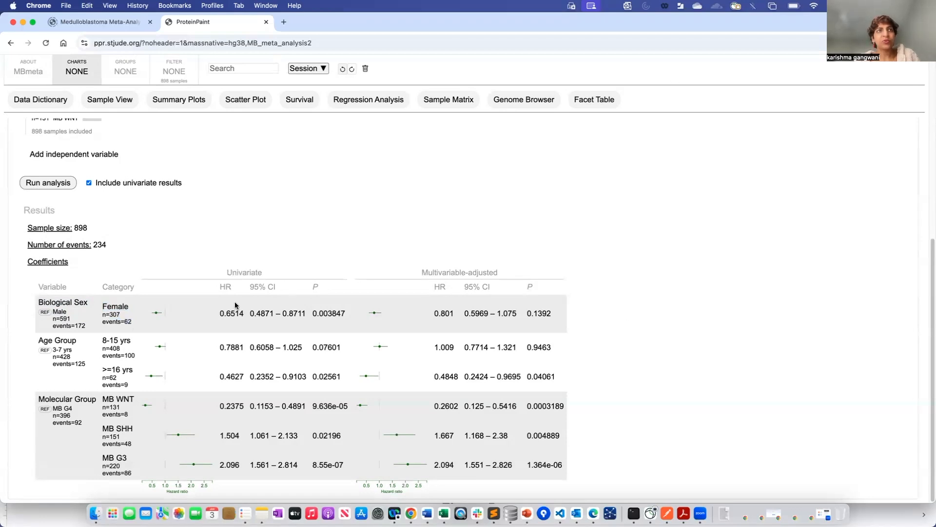
pyautogui.moveTo(227, 274); pyautogui.dragTo(268, 274)
pyautogui.moveTo(423, 273); pyautogui.dragTo(509, 276)
pyautogui.click(509, 277)
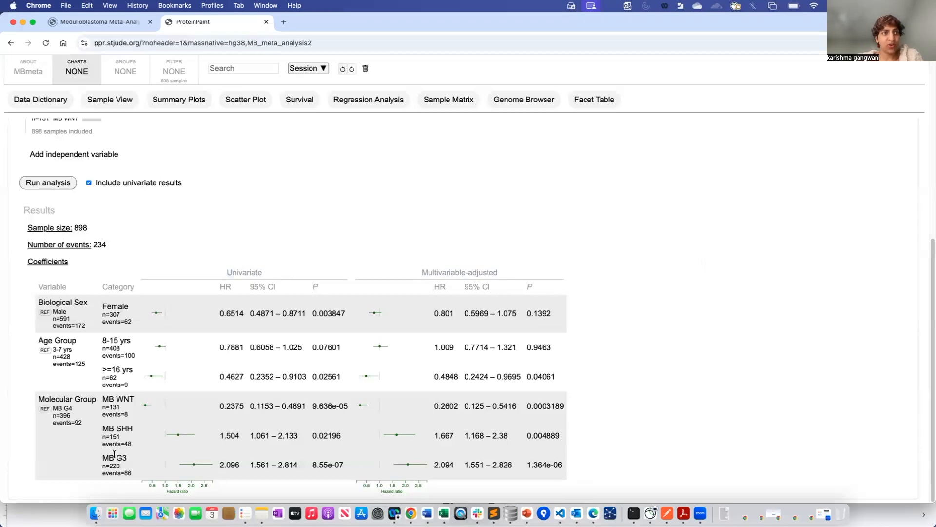
# Examine the univariate hazard ratios, confidence intervals and P values across the categories, especially MB SHH and MB G3, and review the regression setup.
pyautogui.moveTo(220, 435); pyautogui.dragTo(238, 436)
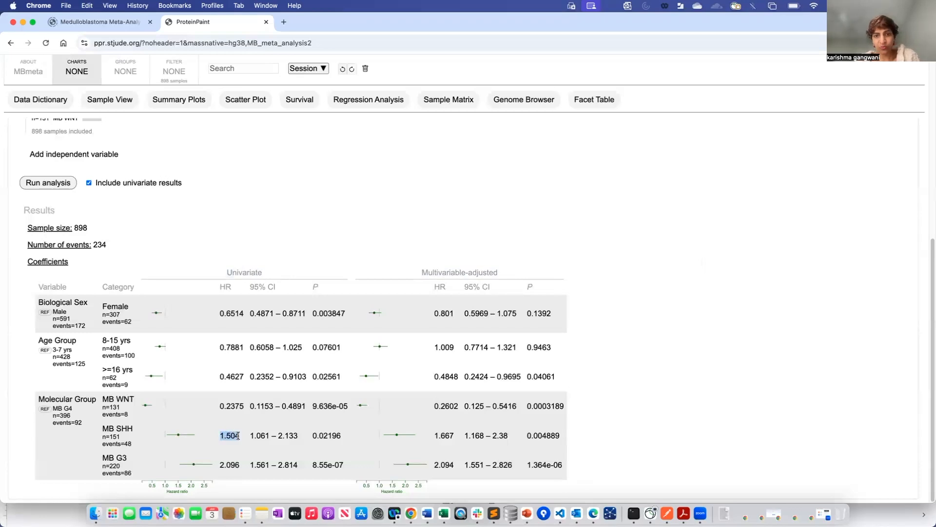
pyautogui.click(67, 410)
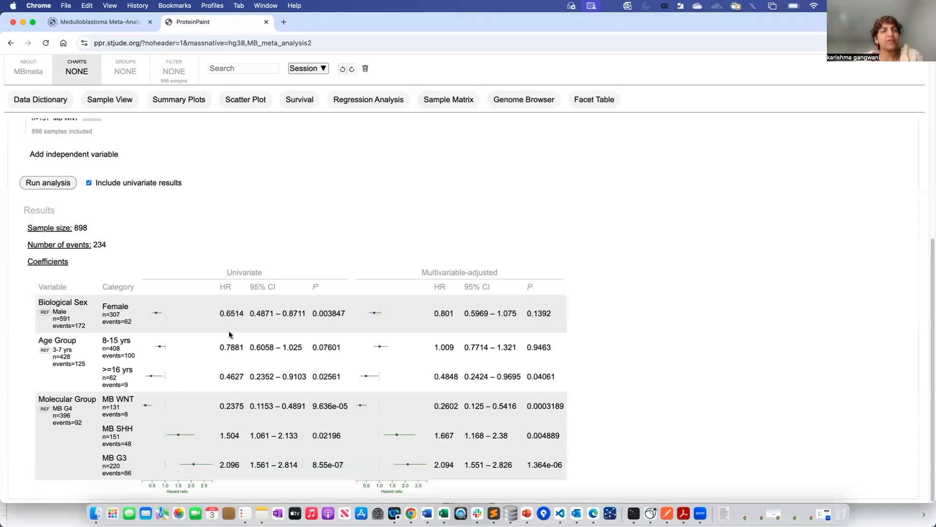
pyautogui.moveTo(218, 312); pyautogui.dragTo(245, 313)
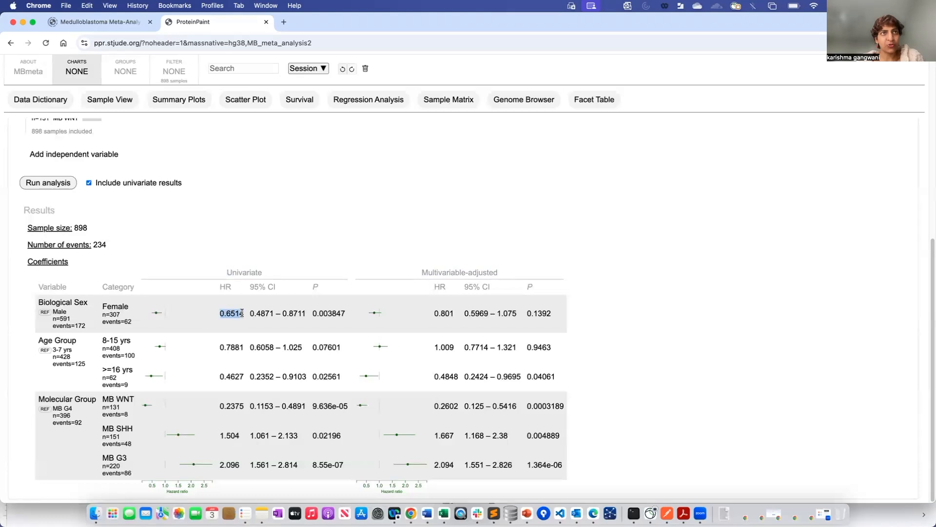
pyautogui.moveTo(220, 376); pyautogui.dragTo(252, 376)
pyautogui.click(247, 375)
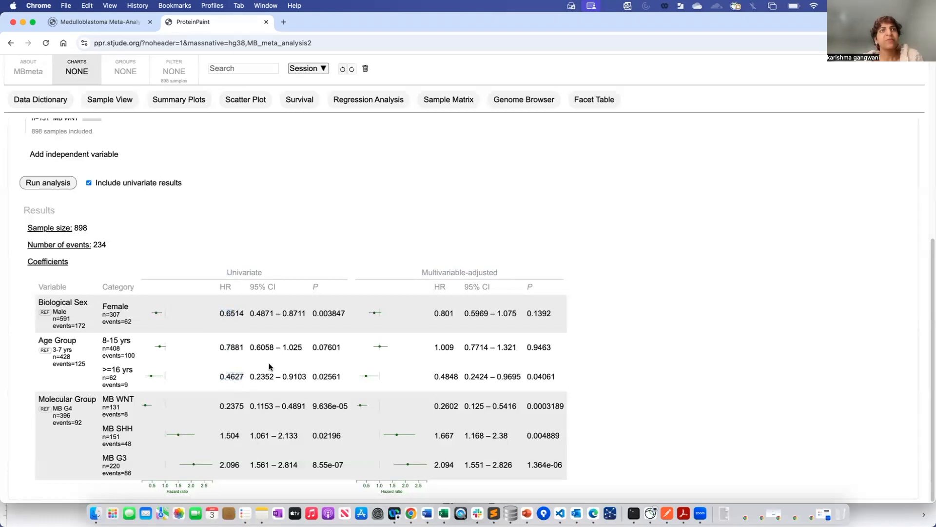
pyautogui.moveTo(249, 435); pyautogui.dragTo(249, 467)
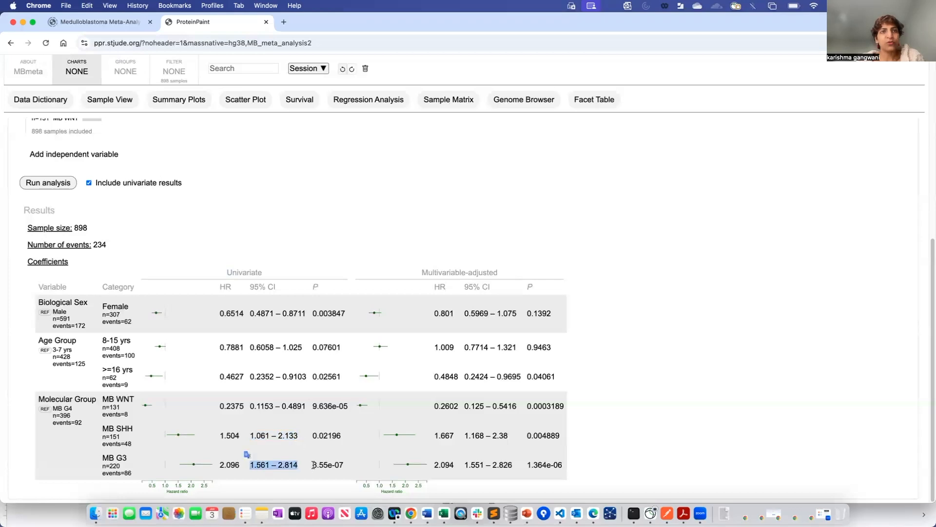
pyautogui.moveTo(314, 465); pyautogui.dragTo(344, 439)
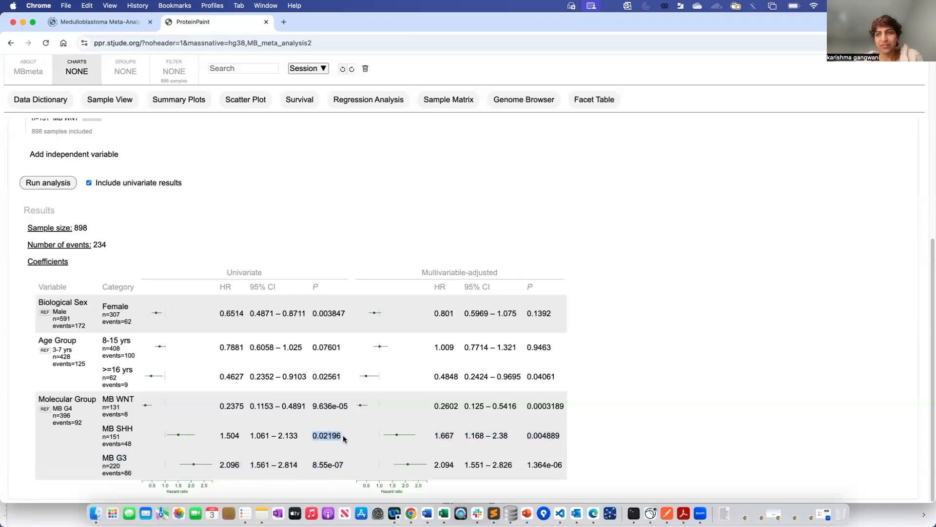
pyautogui.click(320, 445)
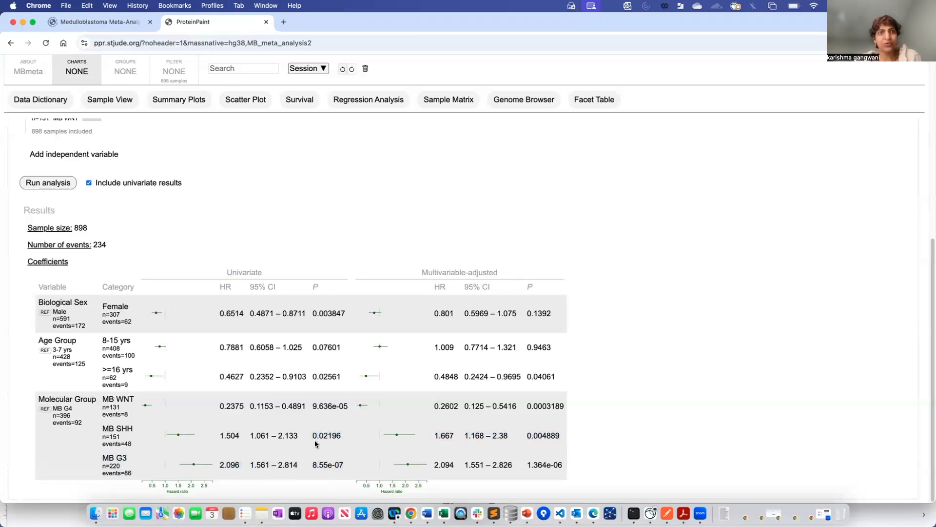
pyautogui.moveTo(312, 439); pyautogui.dragTo(343, 437)
pyautogui.click(319, 442)
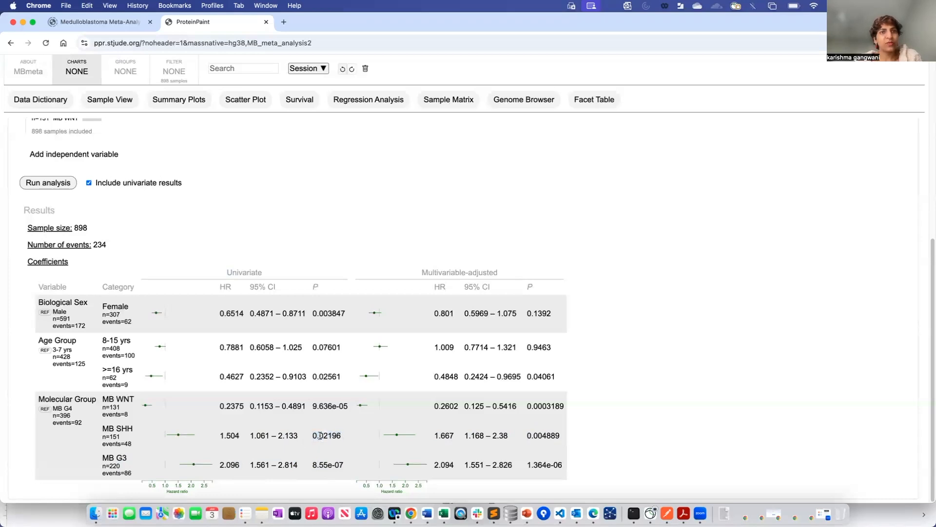
pyautogui.moveTo(313, 435); pyautogui.dragTo(341, 434)
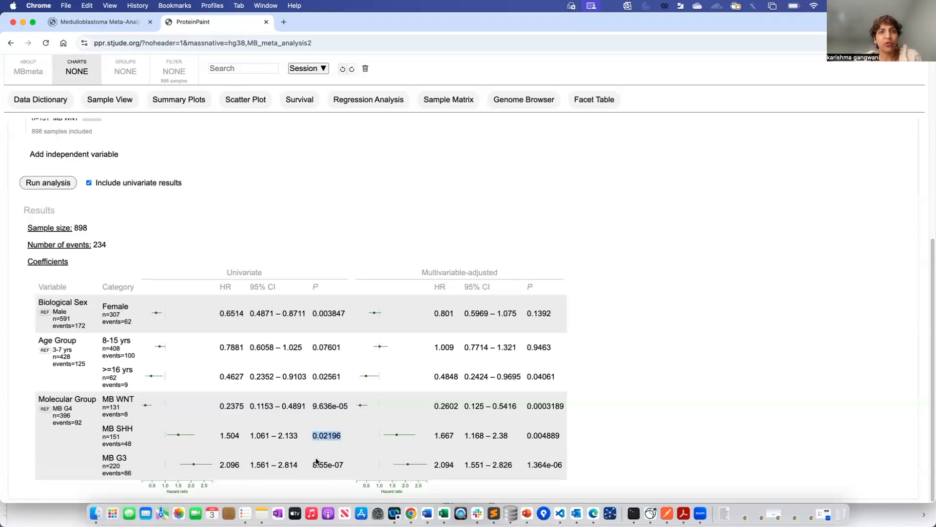
pyautogui.moveTo(313, 464); pyautogui.dragTo(343, 469)
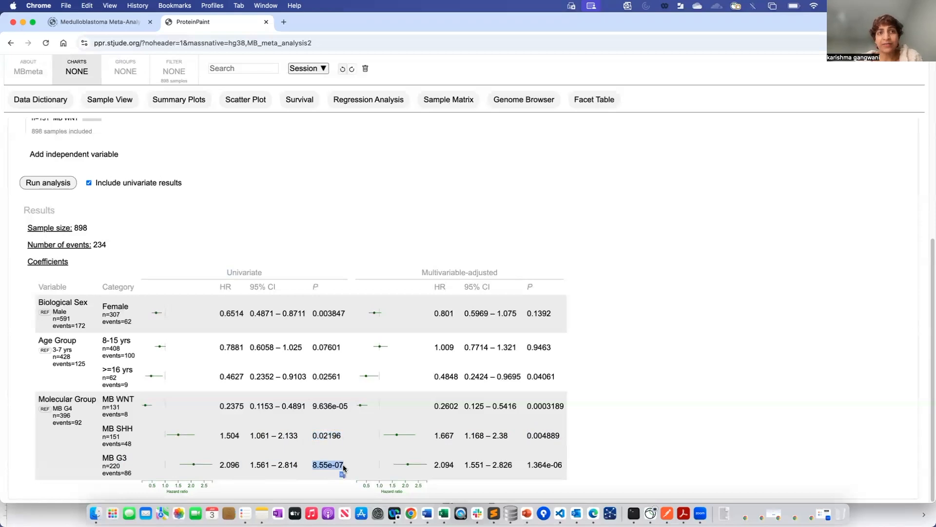
pyautogui.click(344, 469)
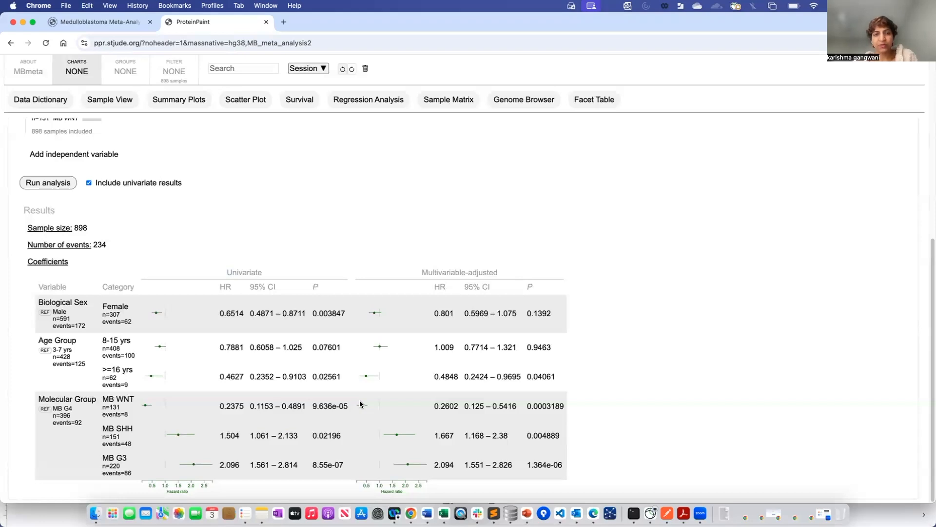
pyautogui.scroll(-7, 174, 413)
pyautogui.scroll(7, 174, 413)
pyautogui.scroll(6, 174, 416)
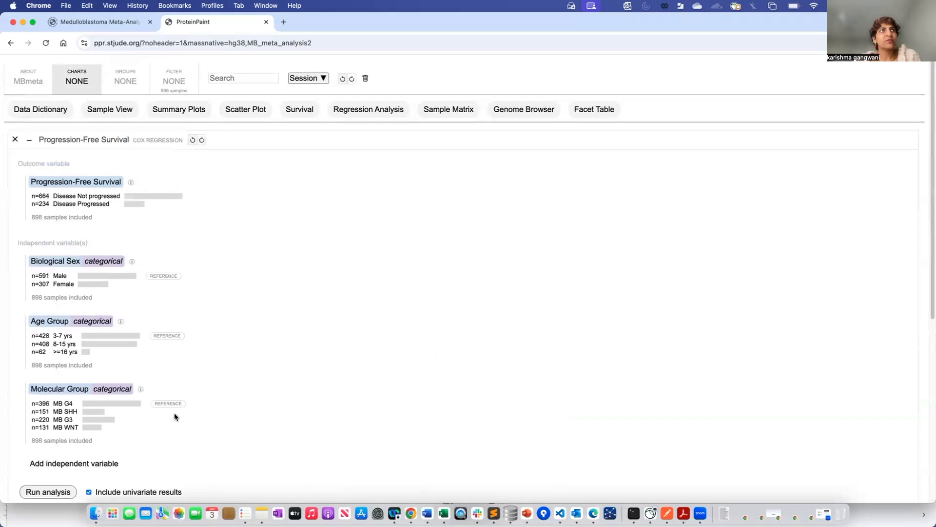
# Close the Progression-Free Survival Cox regression chart and reload the page.
pyautogui.click(15, 138)
pyautogui.click(46, 46)
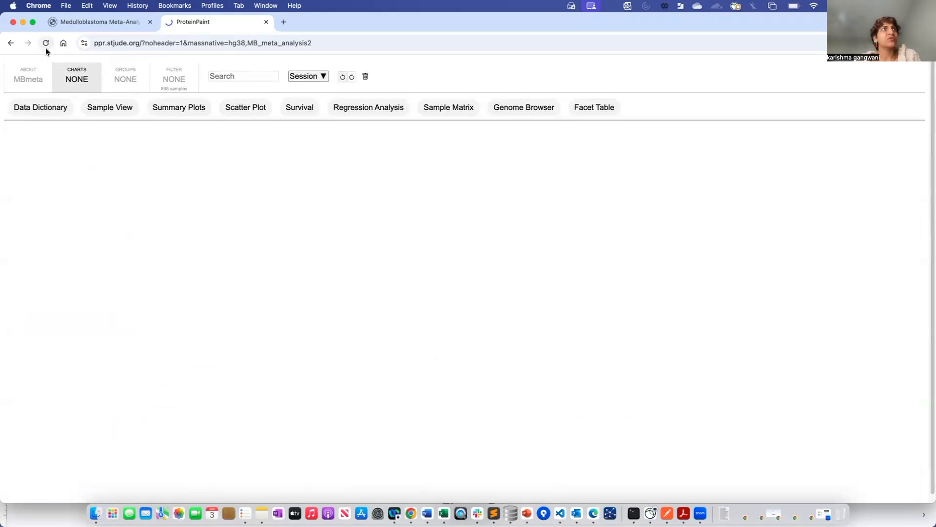
pyautogui.click(86, 90)
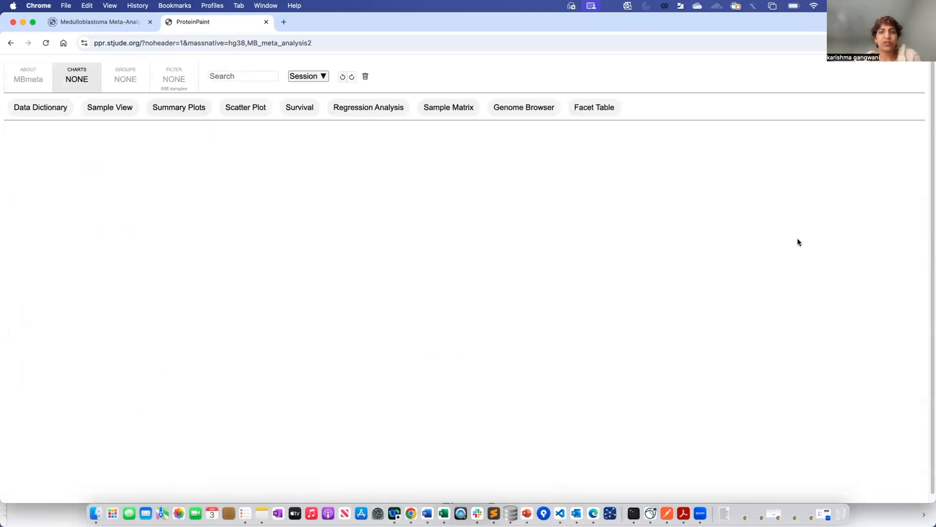
# Create a sample matrix plot of the dataset and look over its clinical variable and cytogenetics rows.
pyautogui.click(443, 108)
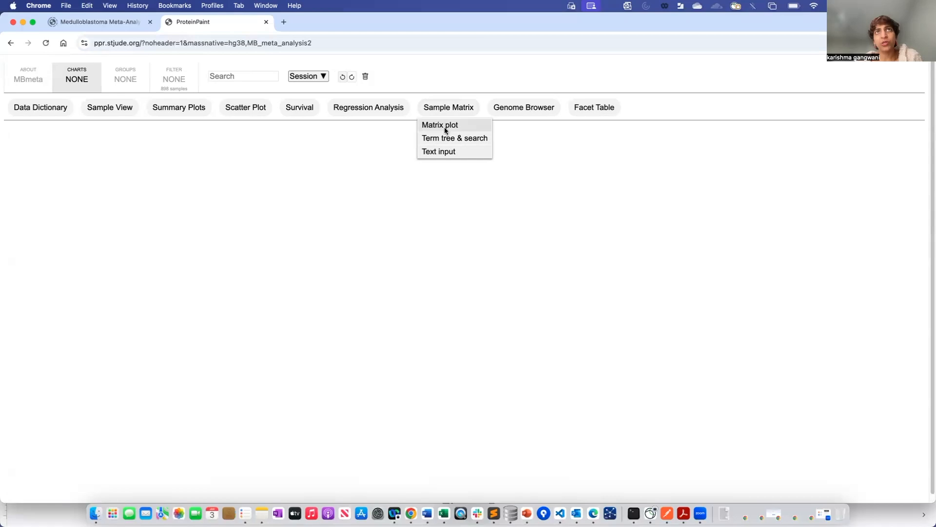
pyautogui.click(455, 126)
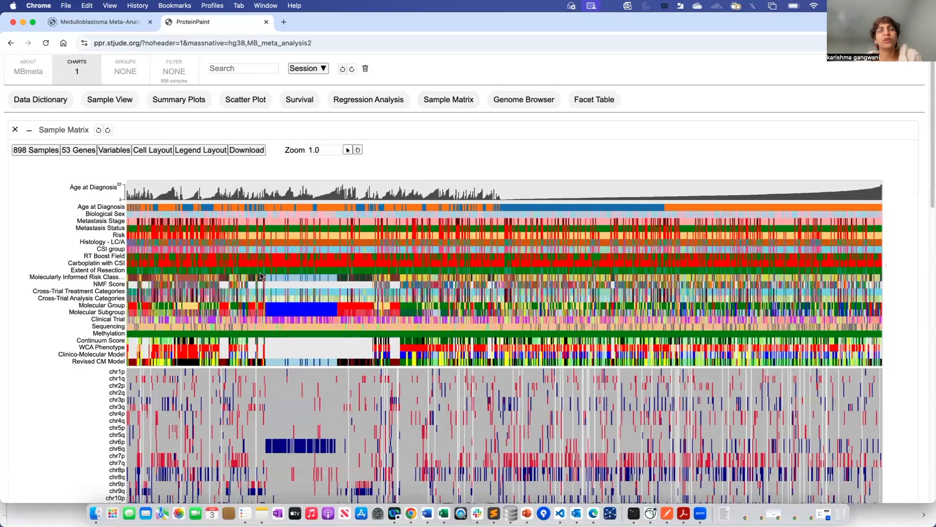
pyautogui.scroll(-1, 105, 389)
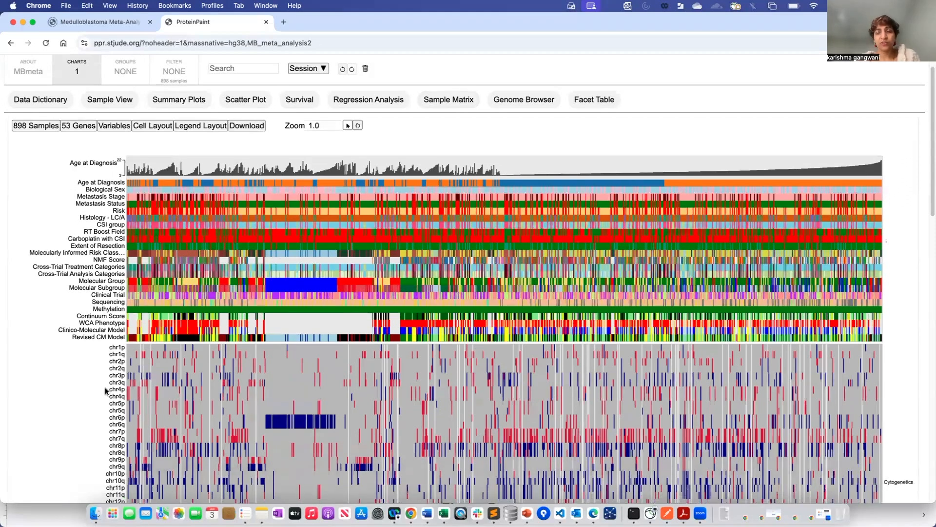
pyautogui.scroll(-3, 104, 387)
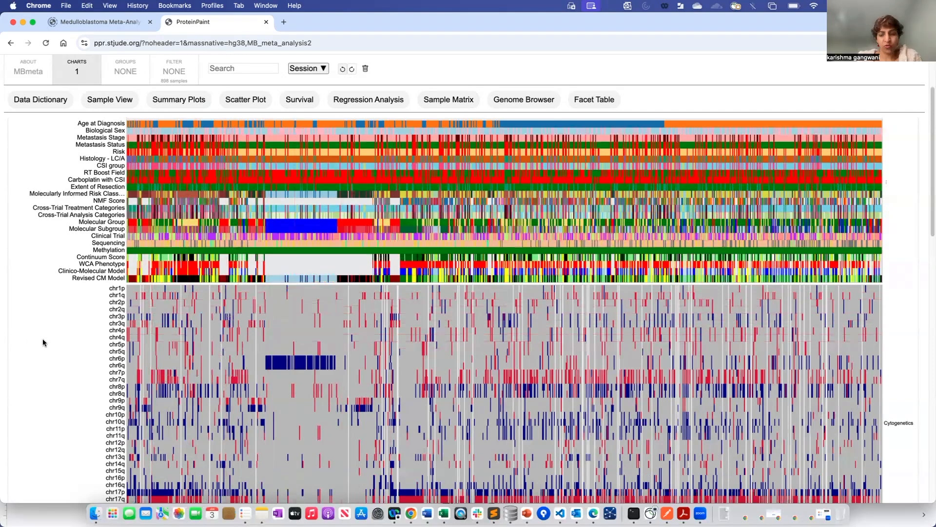
# Shrink the page view one level and set the sample matrix zoom to 0.8.
pyautogui.press('super+minus')
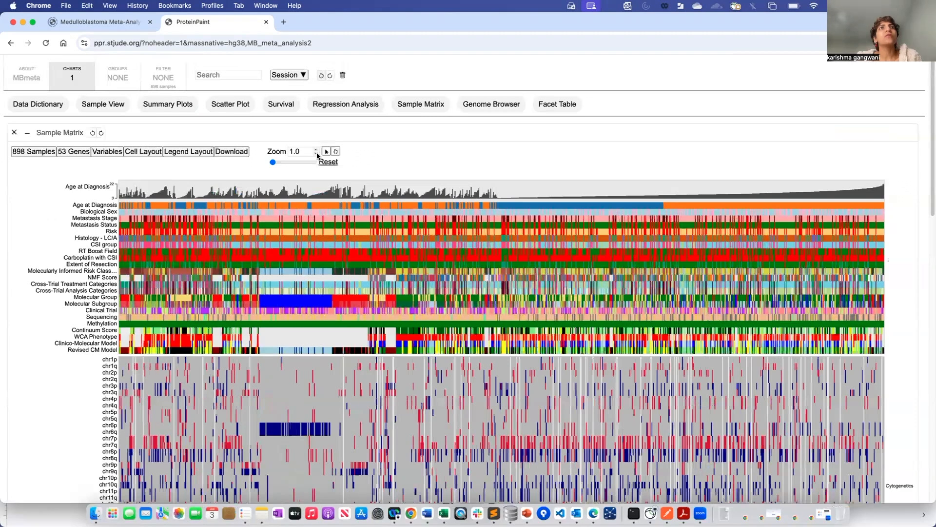
pyautogui.click(316, 154)
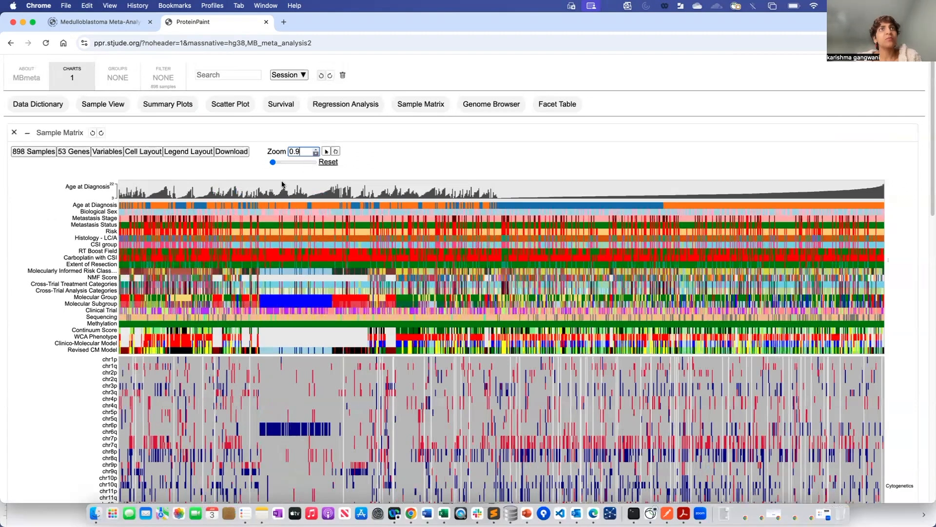
pyautogui.click(316, 154)
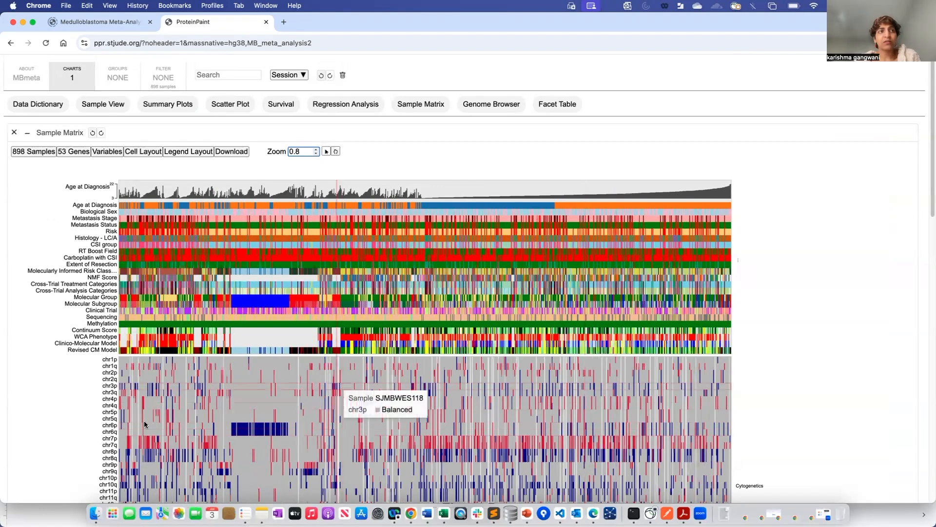
# Examine the matrix's clinical variable rows and its Cytogenetics, Copy Number Variation and All Mutations groups.
pyautogui.scroll(-7, 101, 431)
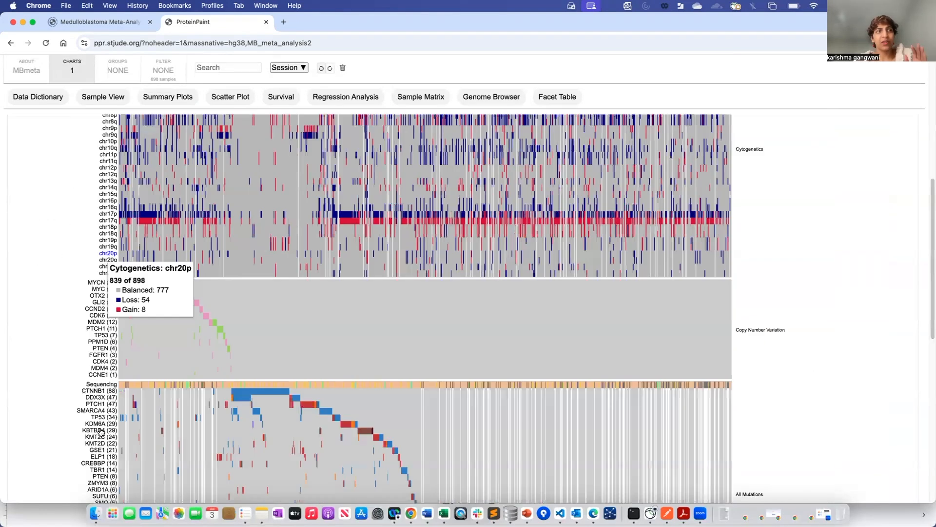
pyautogui.scroll(2, 104, 361)
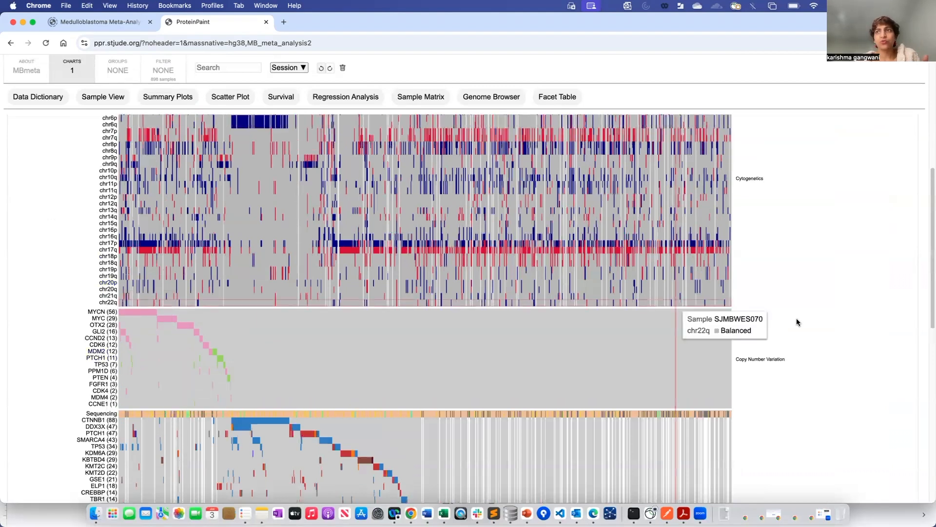
pyautogui.scroll(6, 698, 280)
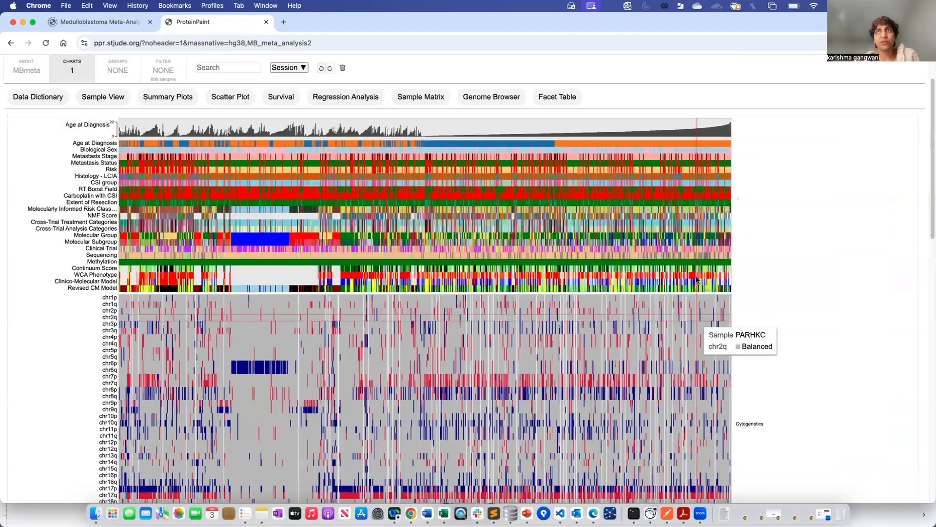
pyautogui.scroll(2, 334, 290)
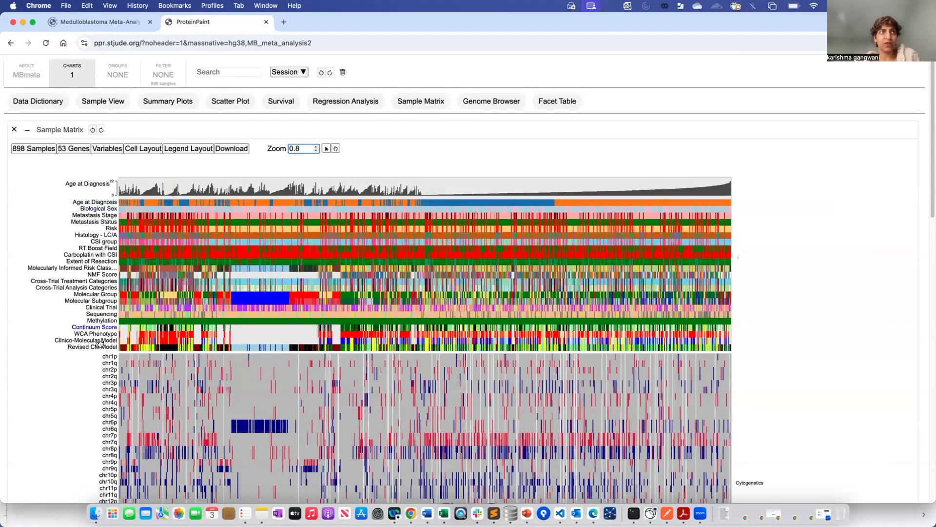
pyautogui.scroll(-5, 89, 385)
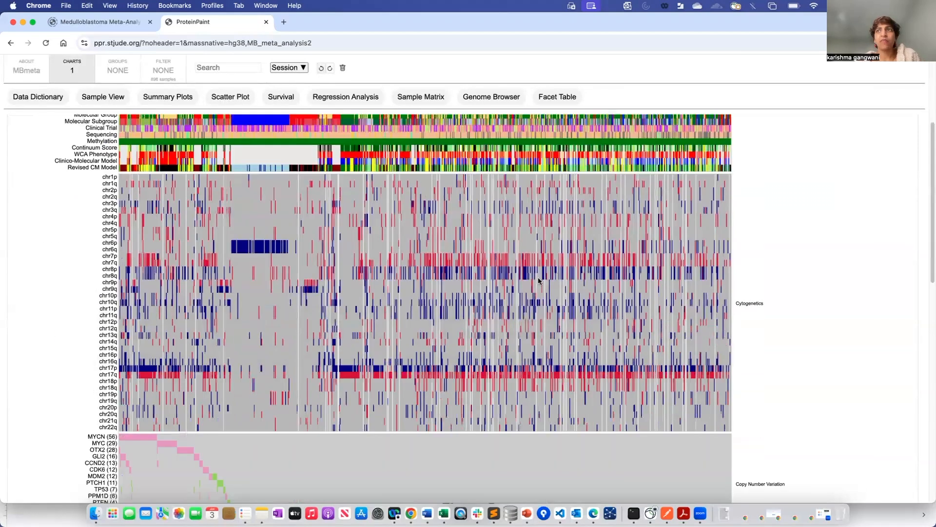
pyautogui.scroll(-5, 757, 308)
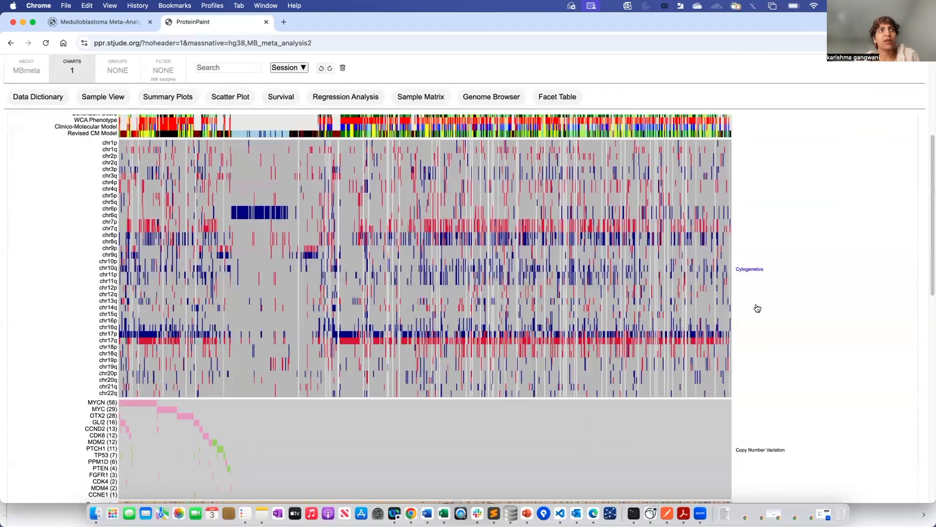
pyautogui.scroll(-3, 751, 322)
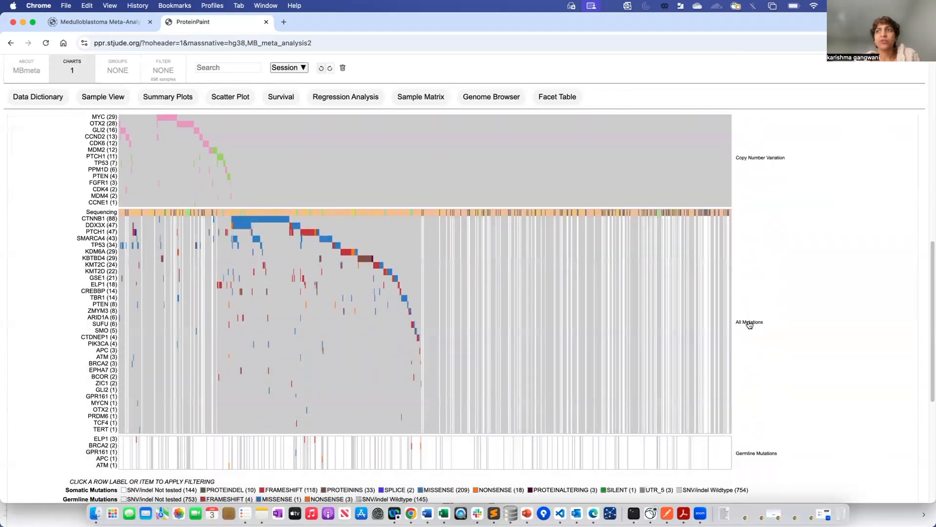
# Inspect the Germline Mutations summary for BRCA2 and the row options available for OTX2 in the All Mutations group.
pyautogui.scroll(-2, 746, 326)
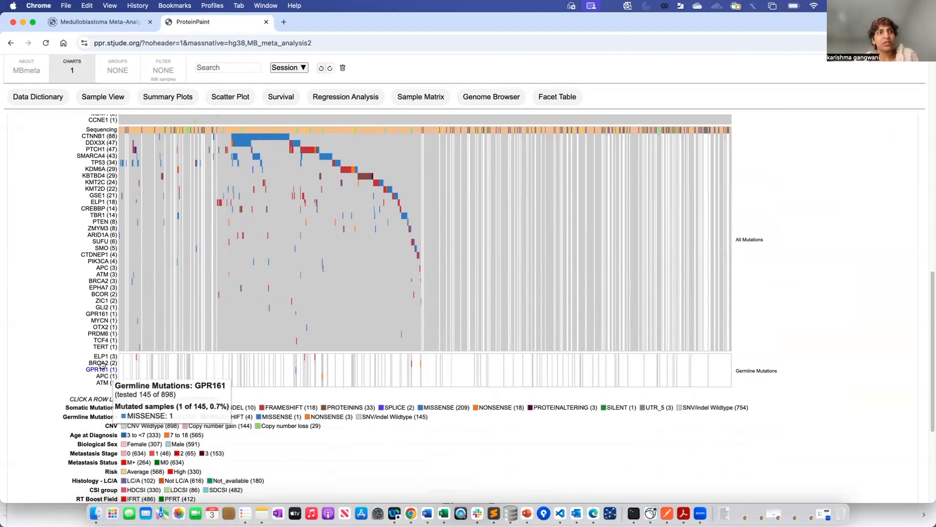
pyautogui.moveTo(99, 365)
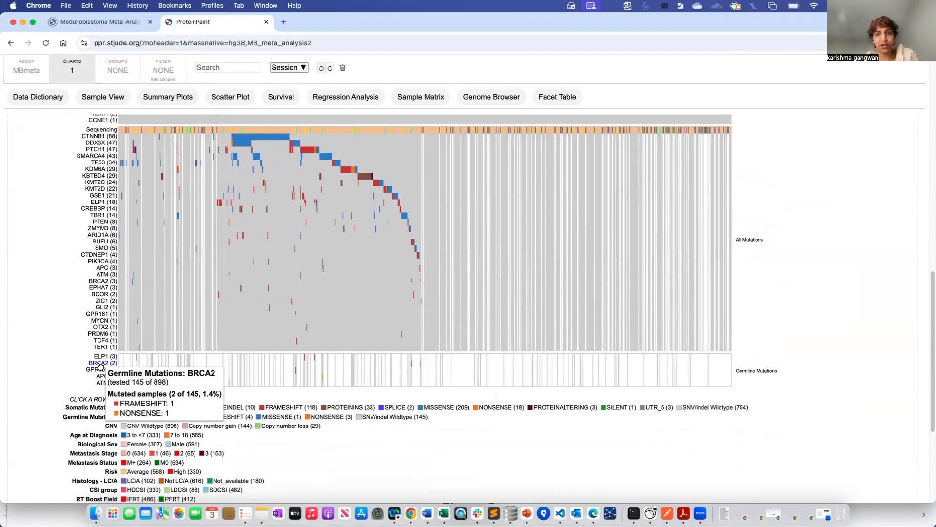
pyautogui.scroll(1, 100, 365)
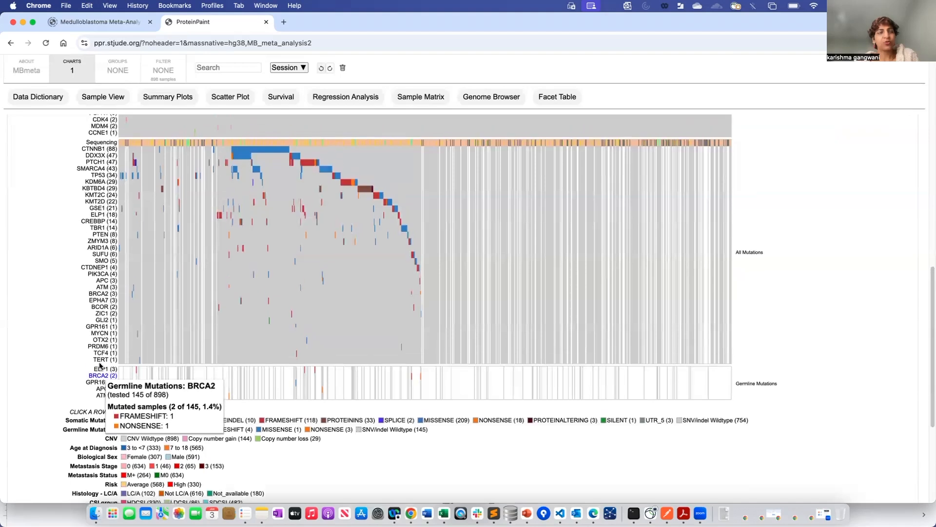
pyautogui.click(102, 340)
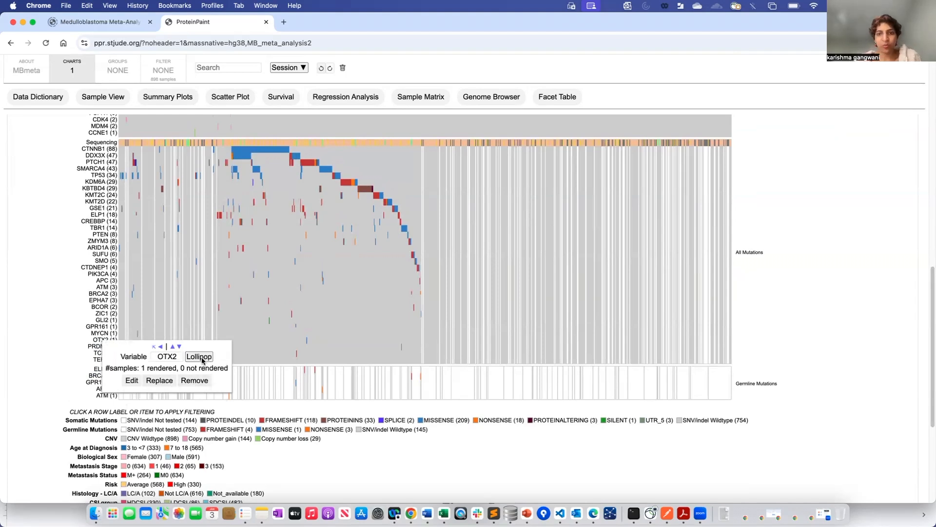
pyautogui.click(68, 351)
# Sort the matrix samples by the CTNNB1 row of the All Mutations group and remove that group's Sequencing row.
pyautogui.scroll(1, 75, 310)
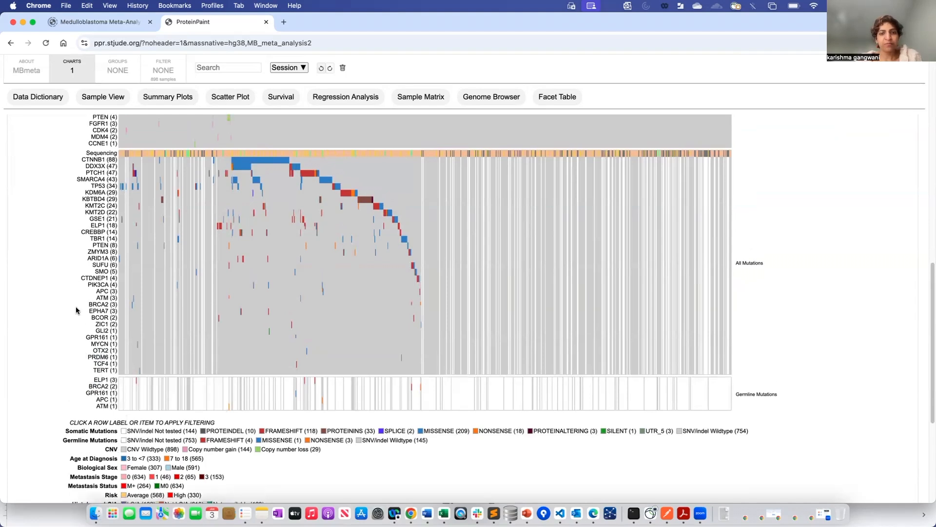
pyautogui.scroll(2, 117, 320)
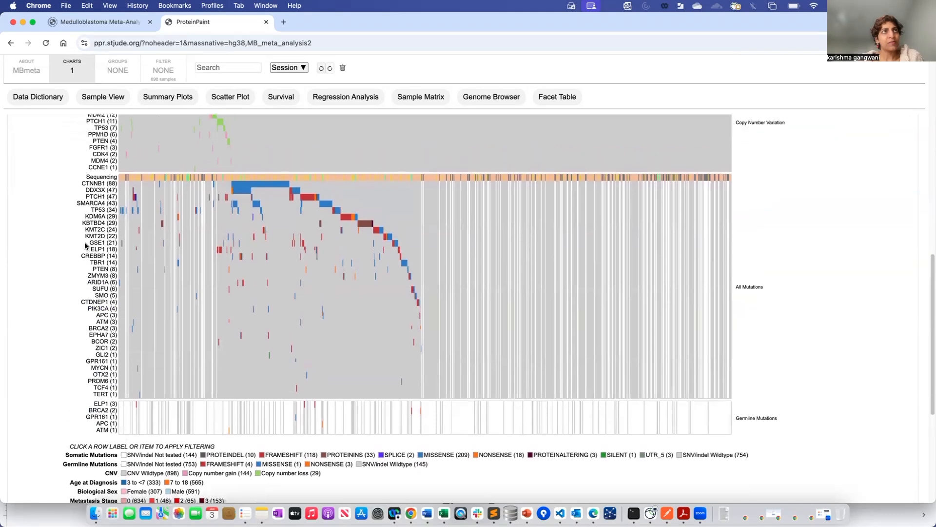
pyautogui.moveTo(108, 198)
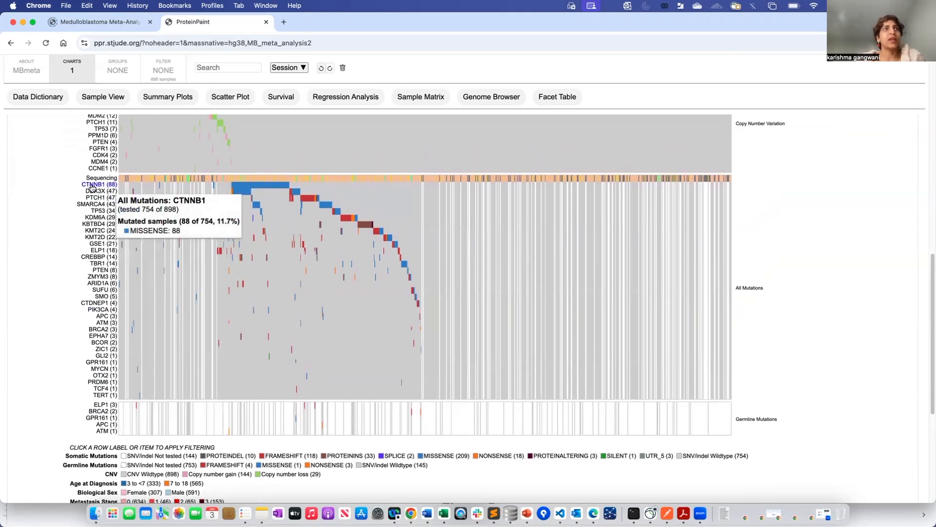
pyautogui.click(91, 185)
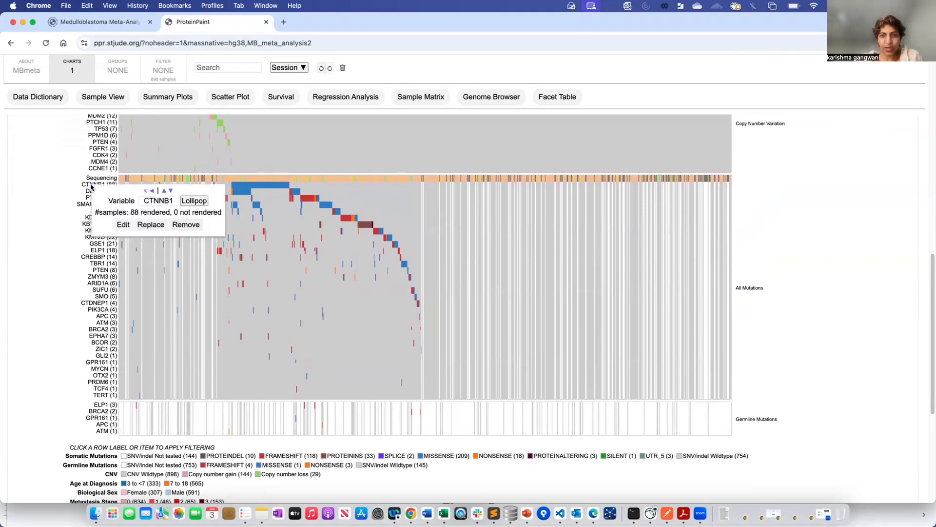
pyautogui.click(145, 191)
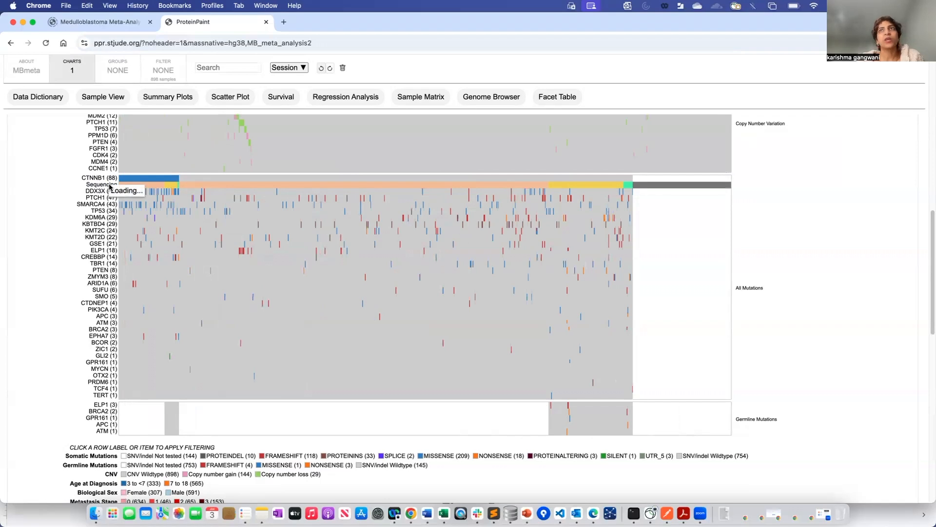
pyautogui.click(110, 186)
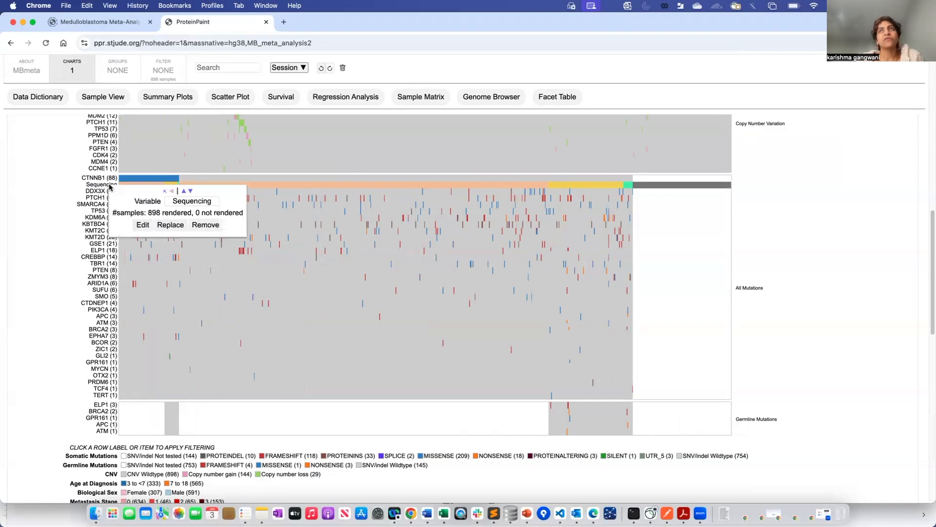
pyautogui.click(205, 225)
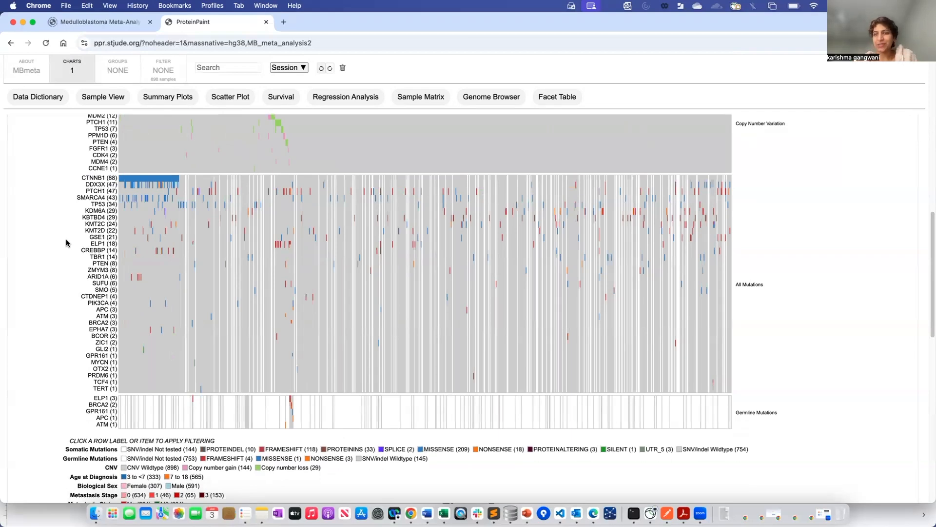
# Examine the sorted matrix, checking individual samples' CTNNB1 mutations against the somatic mutation legend and the copy number and cytogenetics groups.
pyautogui.scroll(-2, 65, 272)
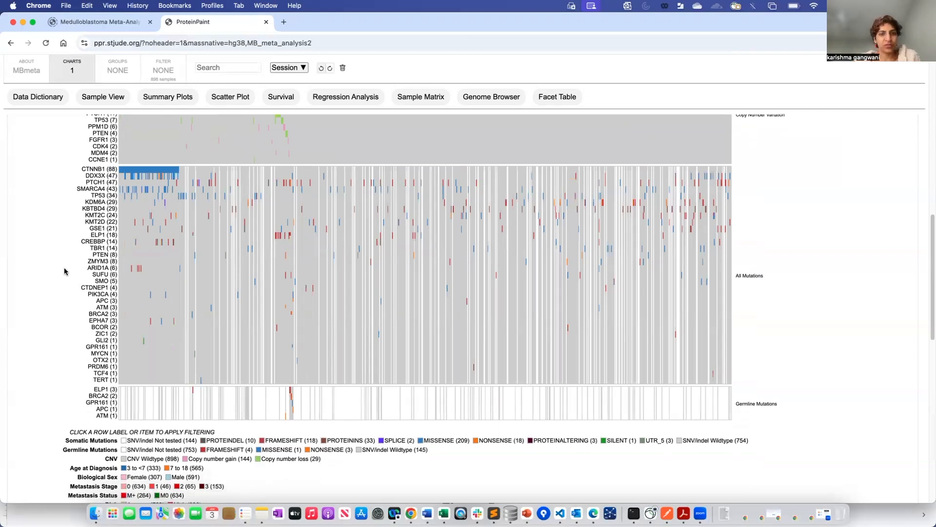
pyautogui.scroll(-1, 71, 286)
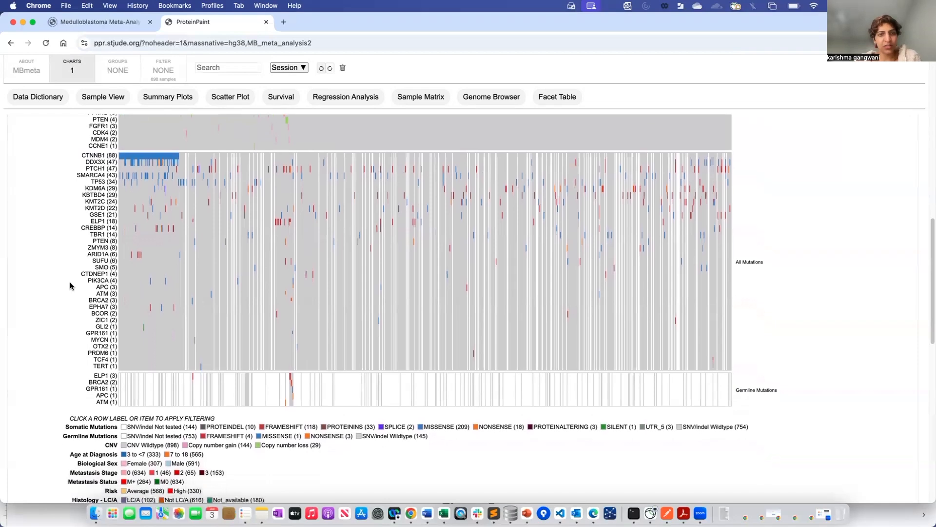
pyautogui.scroll(3, 71, 287)
pyautogui.scroll(1, 71, 286)
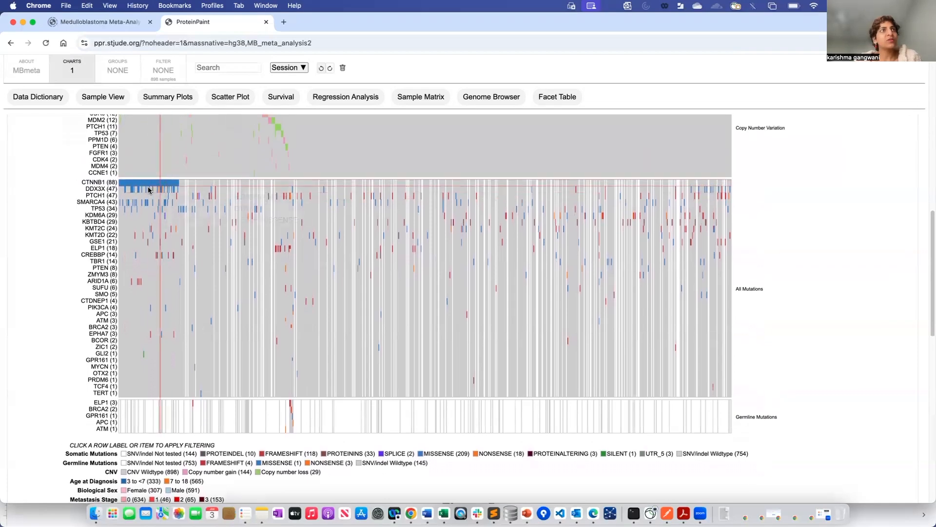
pyautogui.moveTo(130, 186)
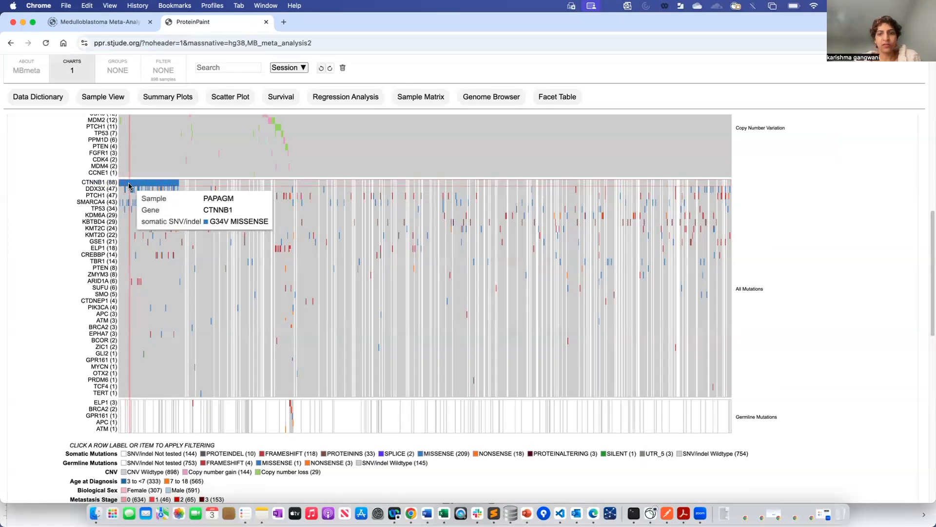
pyautogui.scroll(-5, 123, 322)
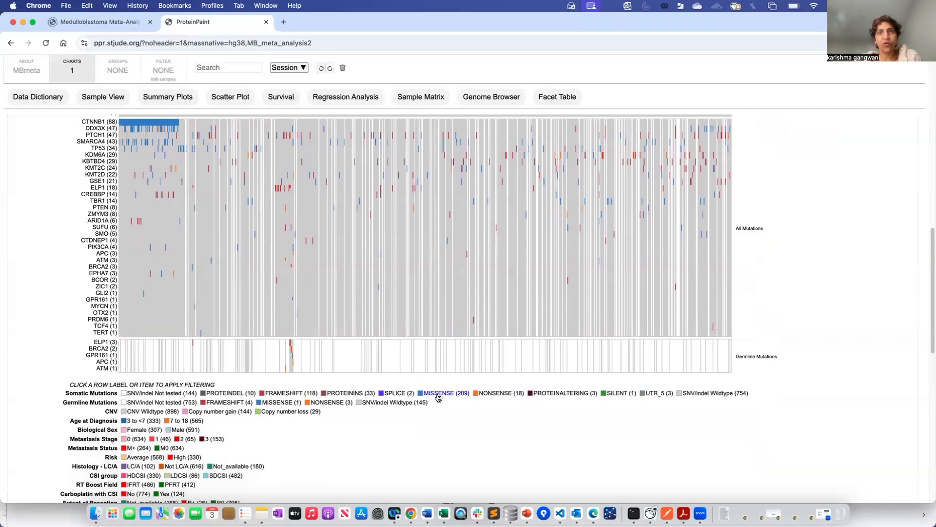
pyautogui.scroll(3, 190, 339)
pyautogui.scroll(4, 190, 339)
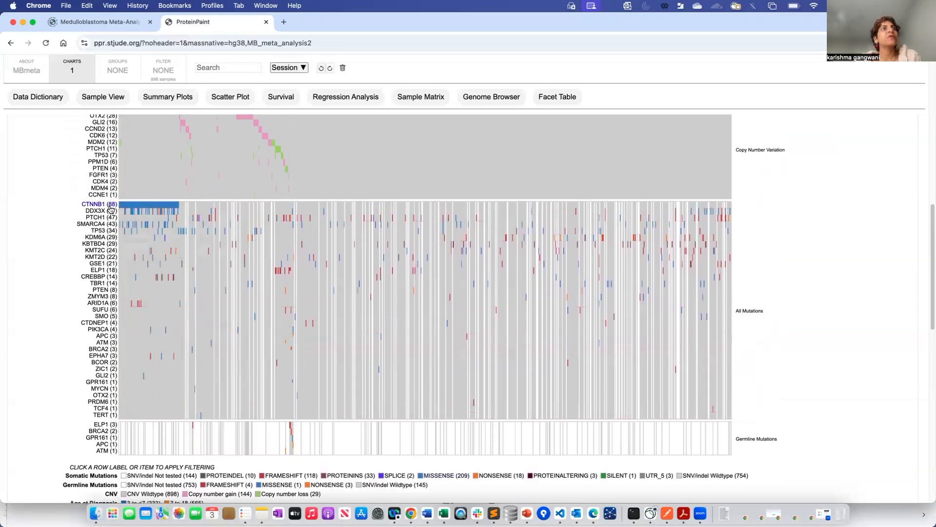
pyautogui.moveTo(139, 204)
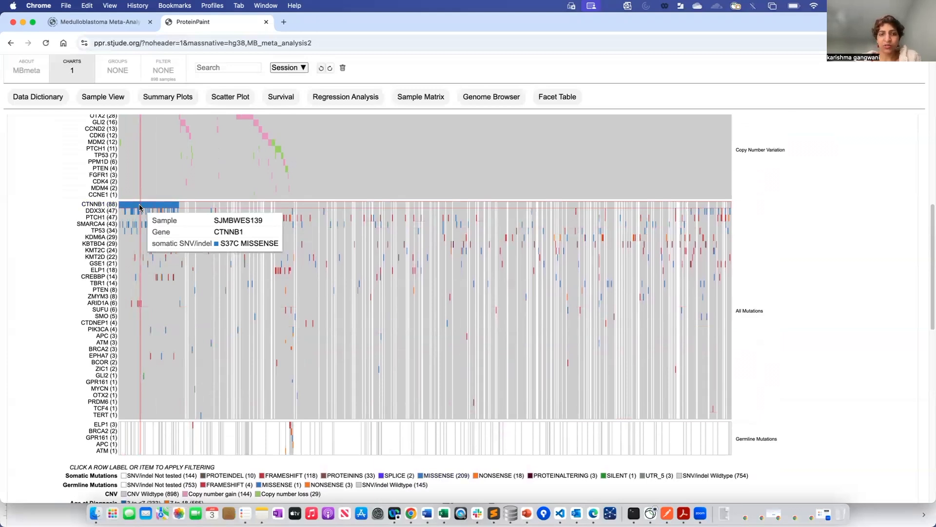
pyautogui.scroll(10, 139, 208)
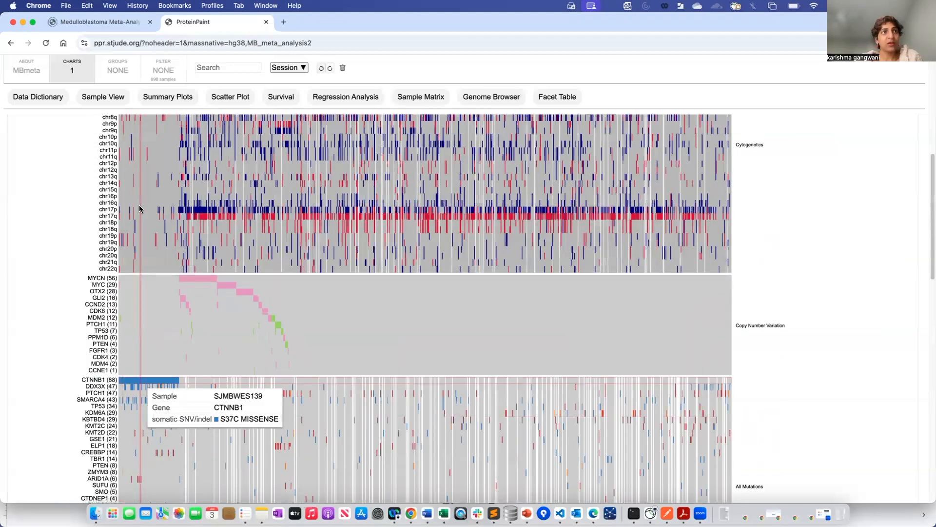
# Add the gene KRAS to the matrix's All Mutations gene set and submit the edited group.
pyautogui.scroll(15, 141, 219)
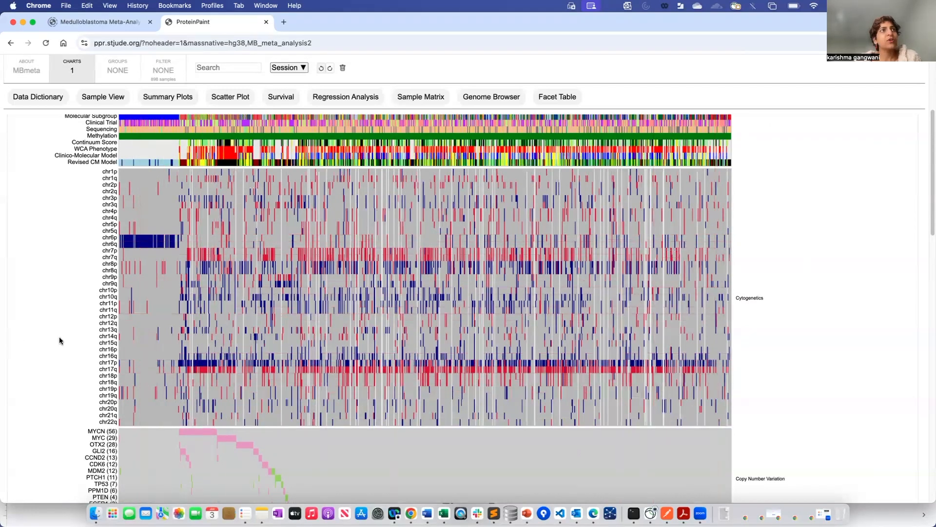
pyautogui.scroll(-5, 59, 340)
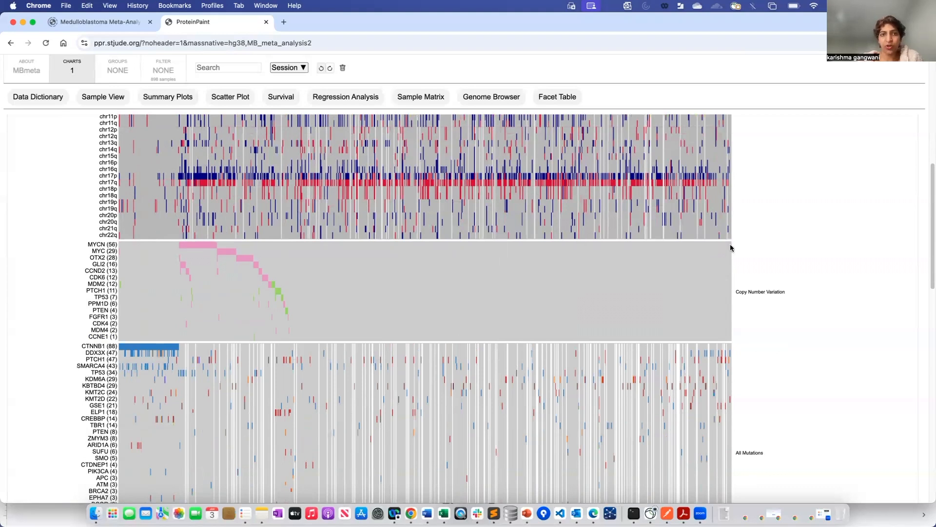
pyautogui.scroll(10, 73, 276)
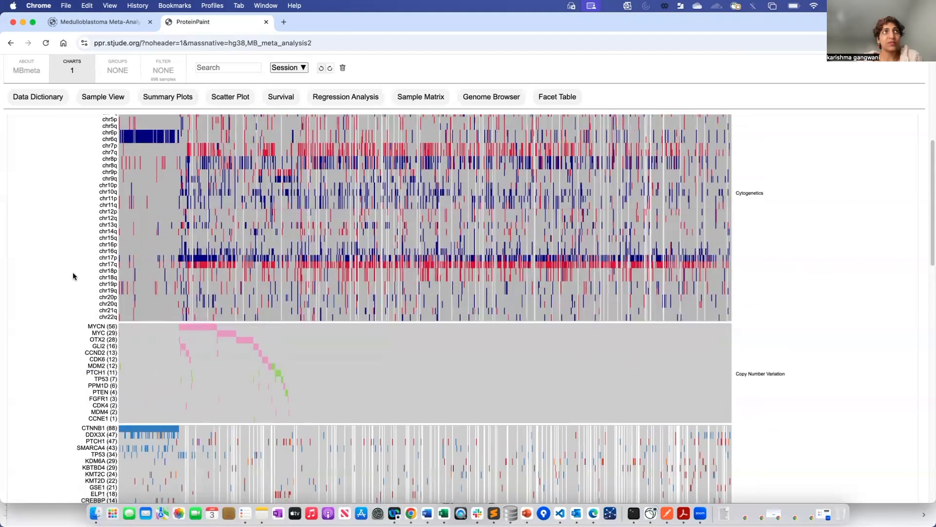
pyautogui.scroll(4, 73, 276)
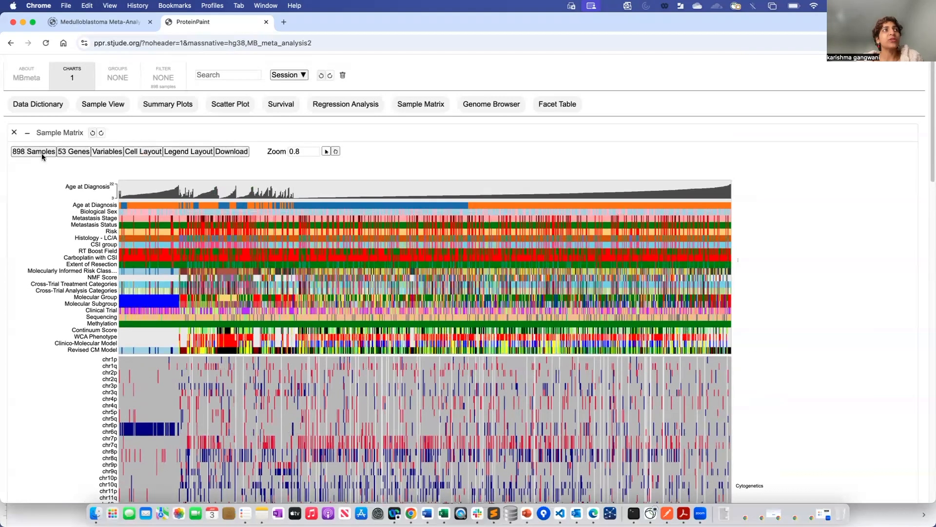
pyautogui.moveTo(93, 216)
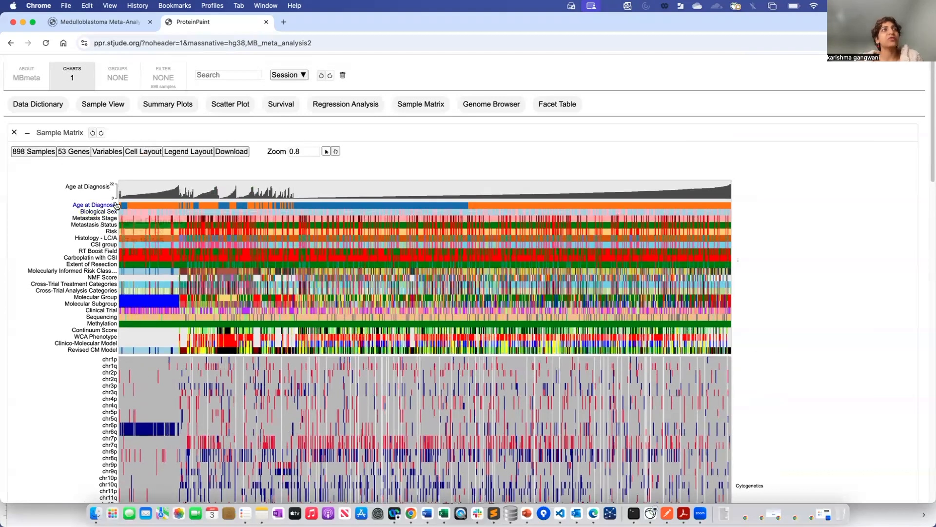
pyautogui.click(73, 151)
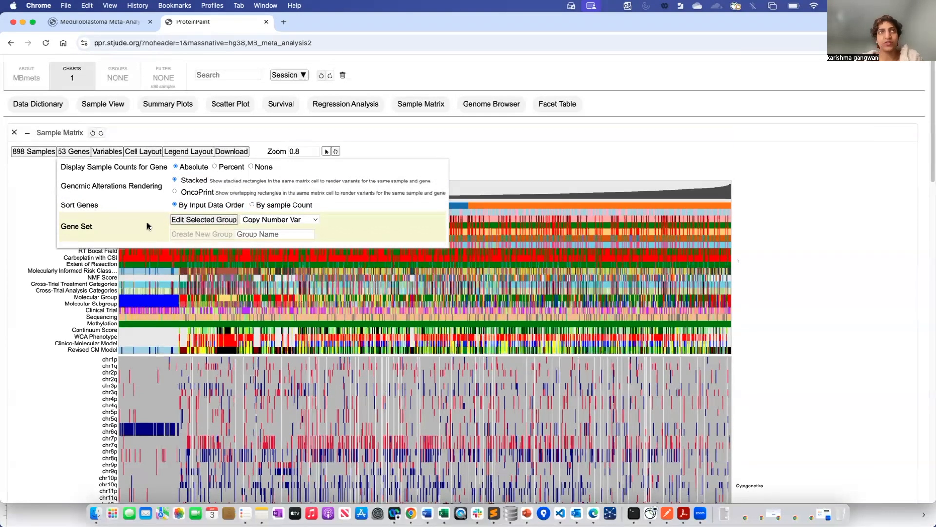
pyautogui.click(278, 220)
pyautogui.click(280, 234)
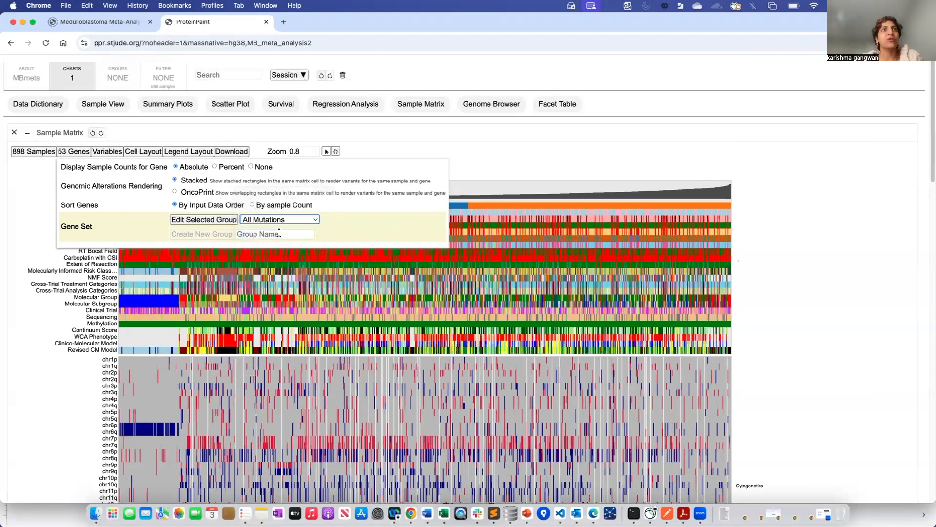
pyautogui.click(186, 222)
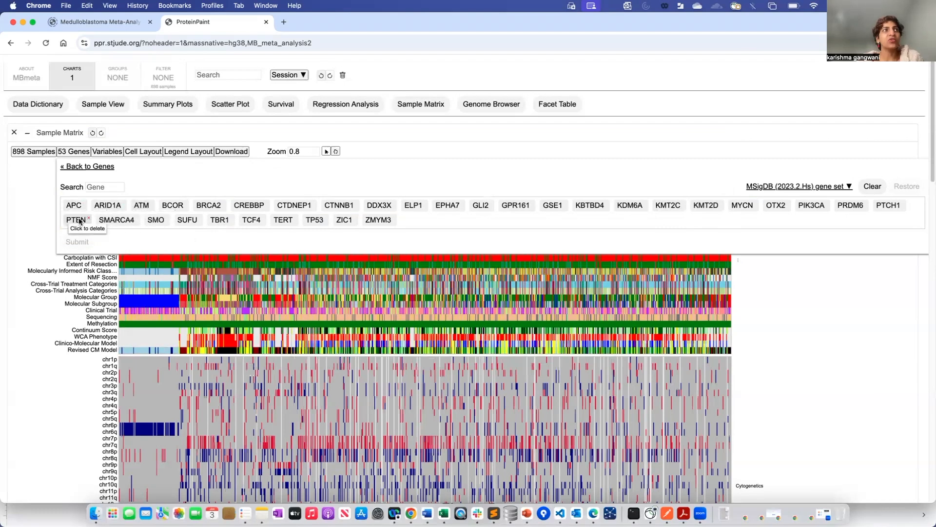
pyautogui.click(108, 189)
pyautogui.write('KRAS')
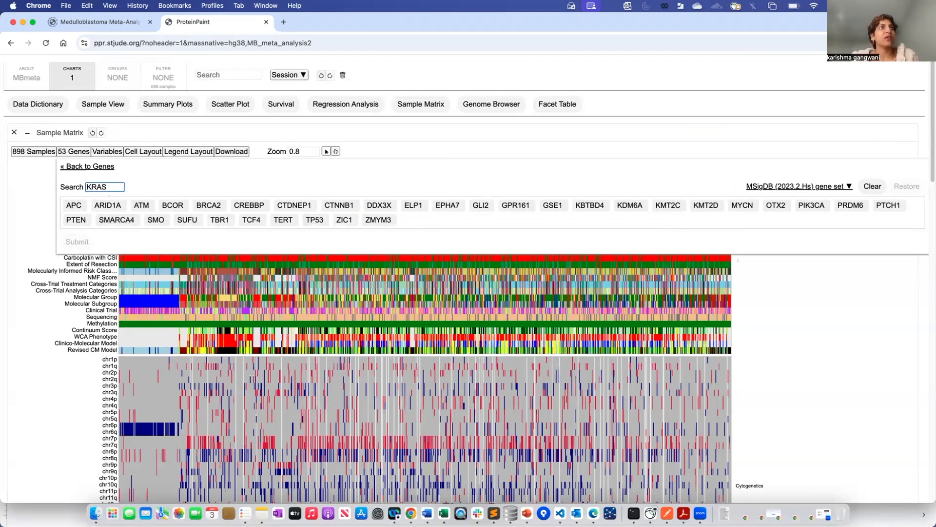
pyautogui.click(103, 197)
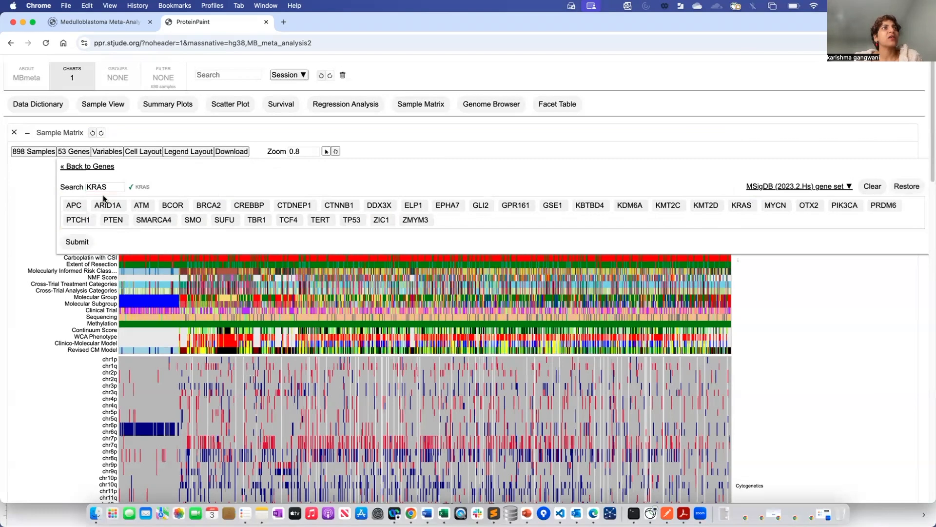
pyautogui.click(85, 244)
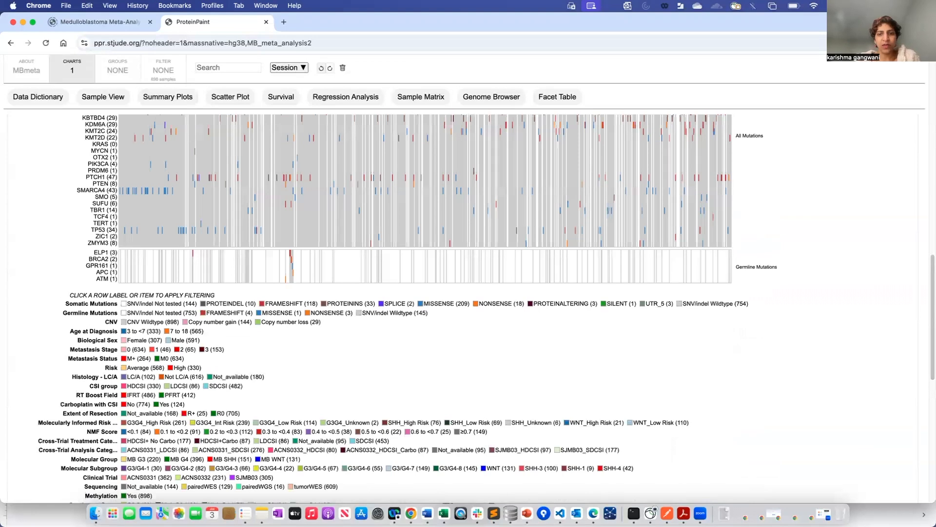
# Check the KRAS row in the All Mutations group and remove it from the matrix.
pyautogui.scroll(2, 49, 273)
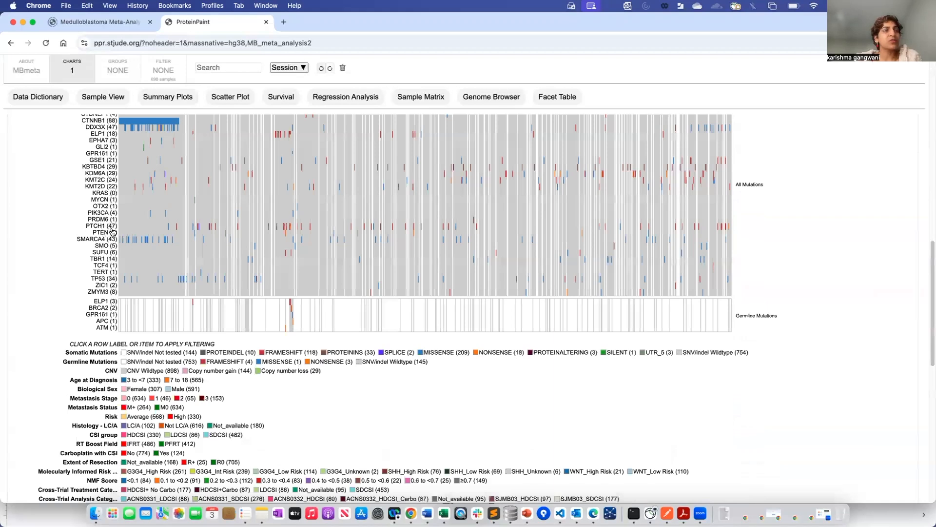
pyautogui.scroll(2, 108, 233)
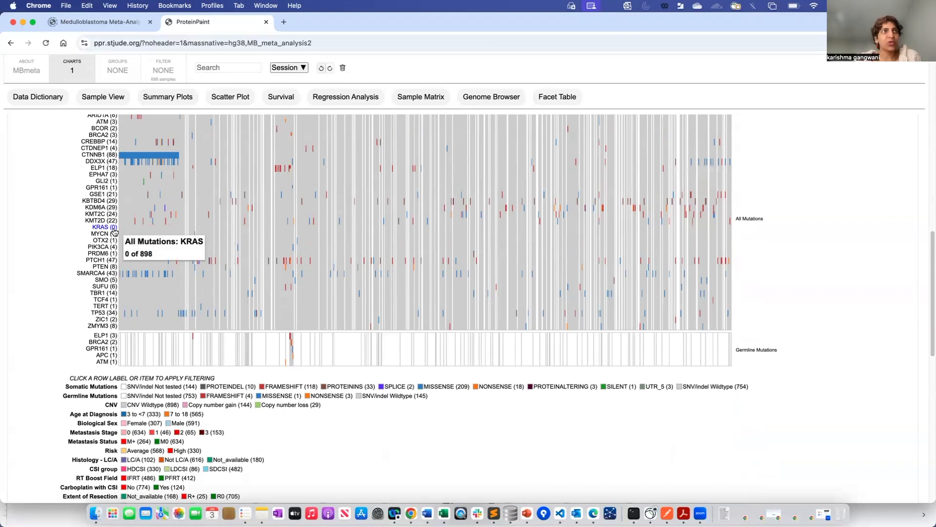
pyautogui.click(114, 229)
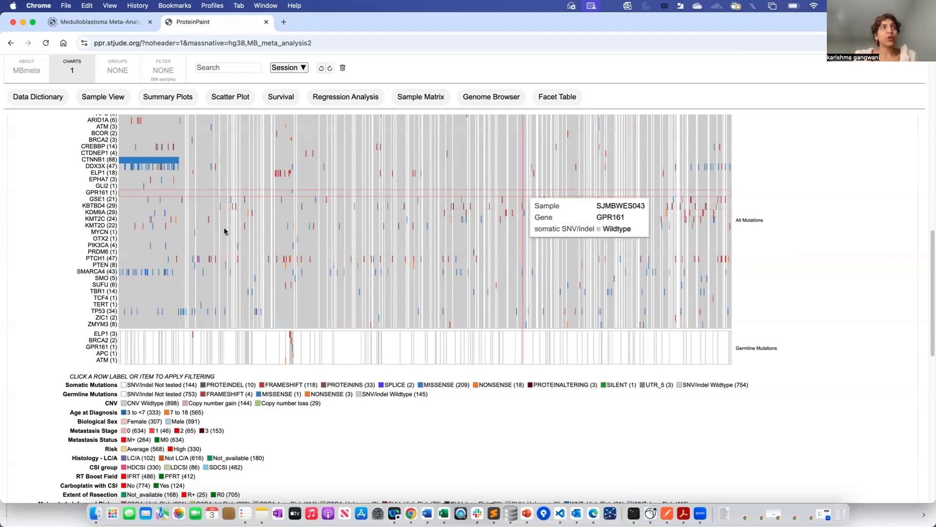
# Group the matrix samples by the Molecular Group variable from Molecular Classification.
pyautogui.scroll(10, 210, 228)
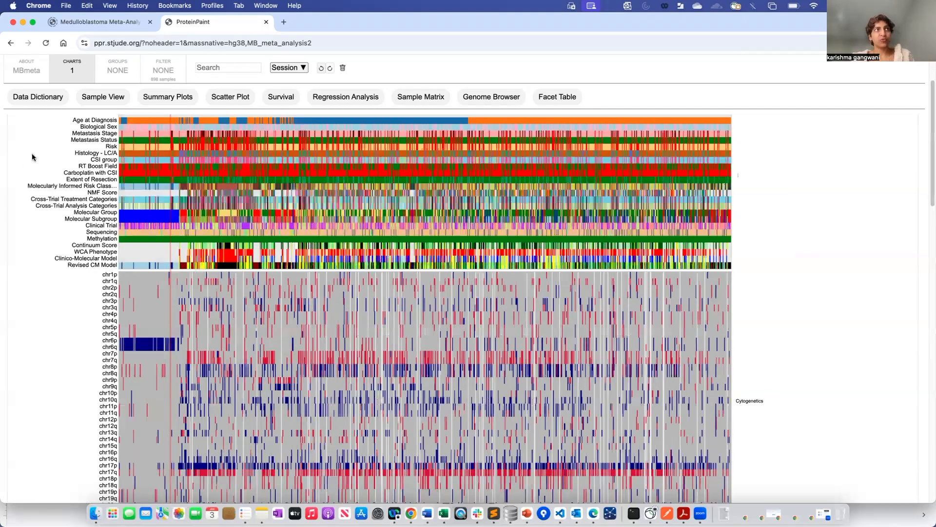
pyautogui.scroll(4, 32, 157)
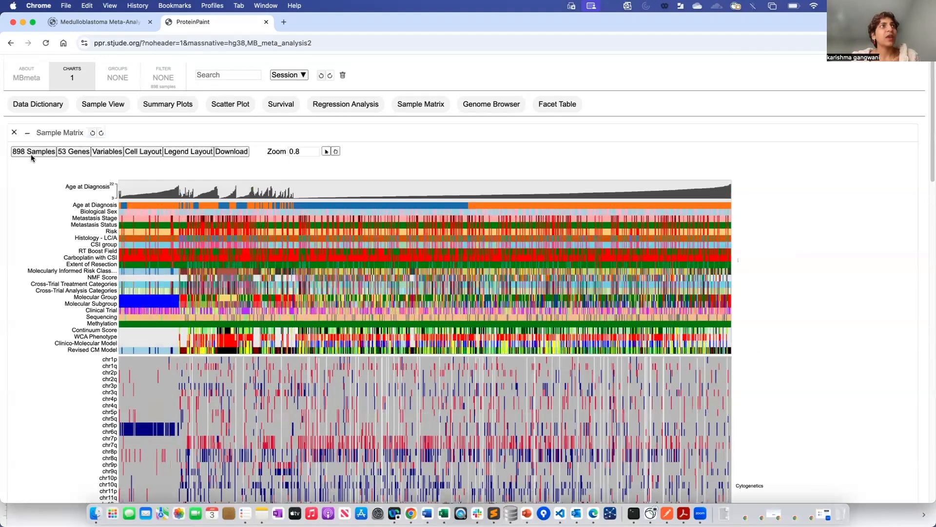
pyautogui.click(33, 152)
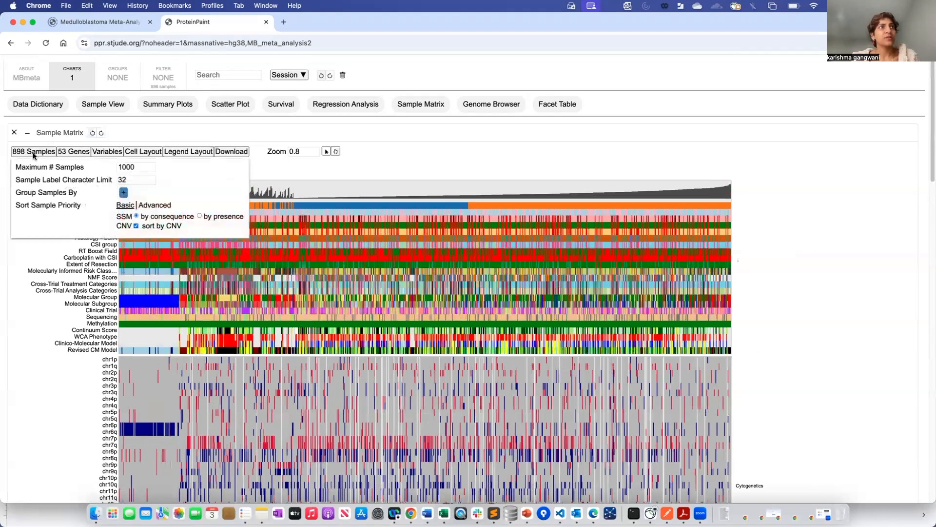
pyautogui.click(125, 193)
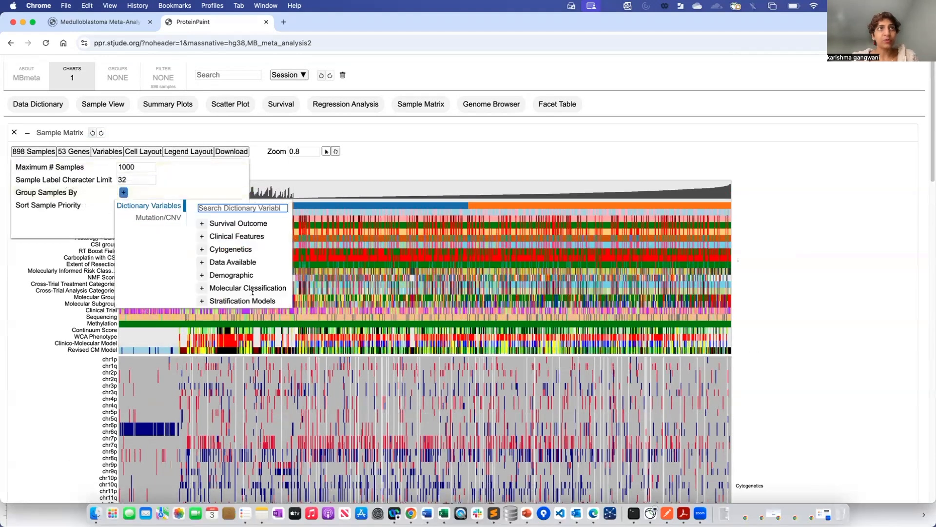
pyautogui.click(205, 291)
pyautogui.click(255, 314)
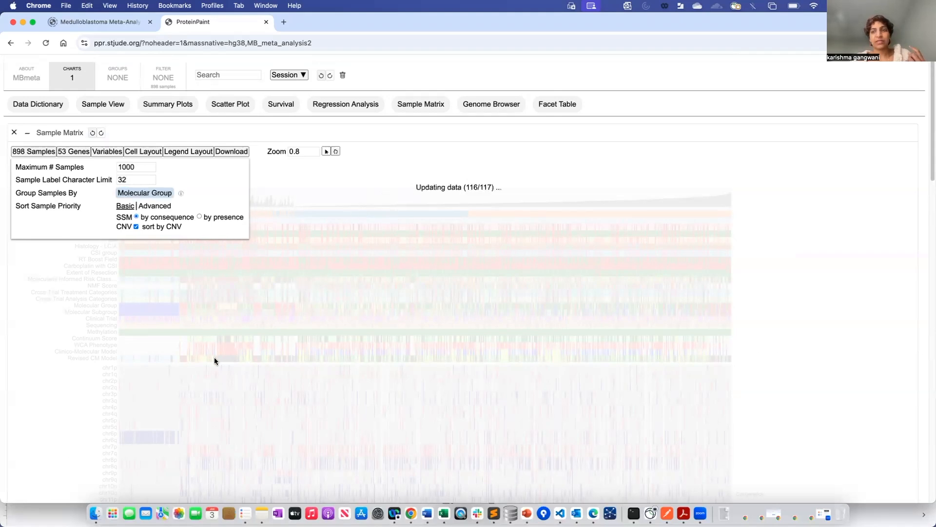
# Examine the grouped matrix, comparing chr6 losses, copy number variations and mutations such as CTNNB1 across the molecular groups.
pyautogui.scroll(-1, 139, 436)
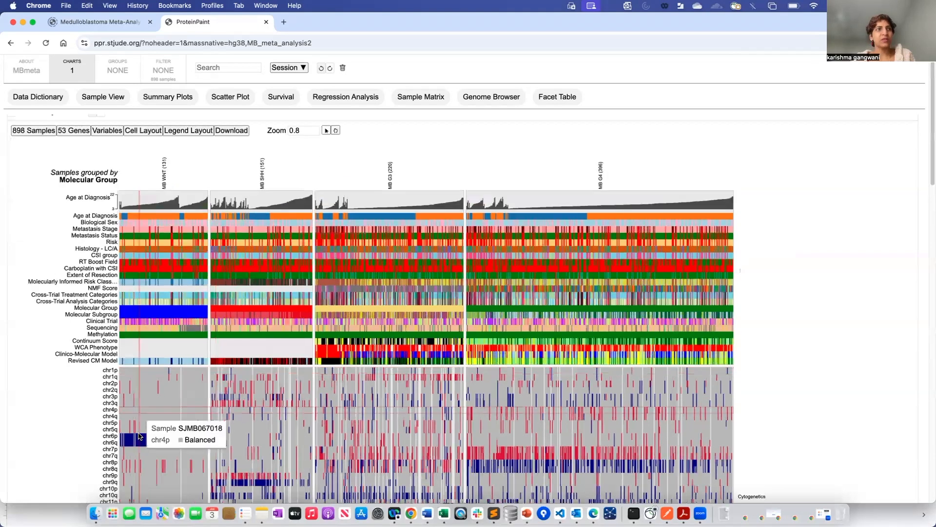
pyautogui.scroll(-5, 138, 436)
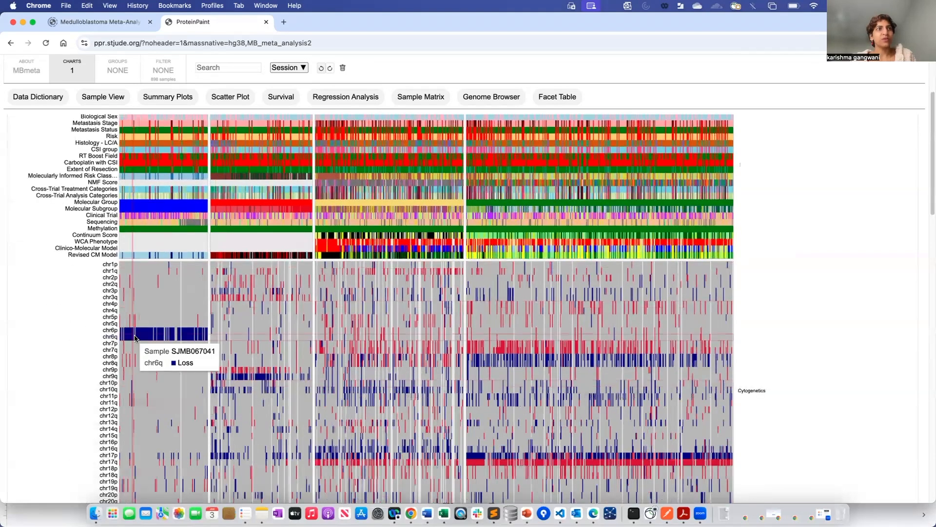
pyautogui.scroll(1, 135, 338)
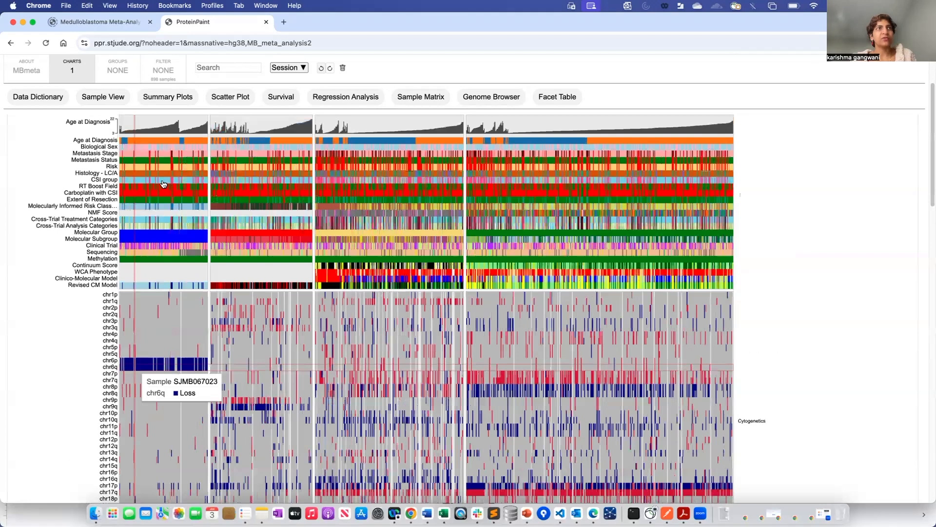
pyautogui.scroll(4, 163, 184)
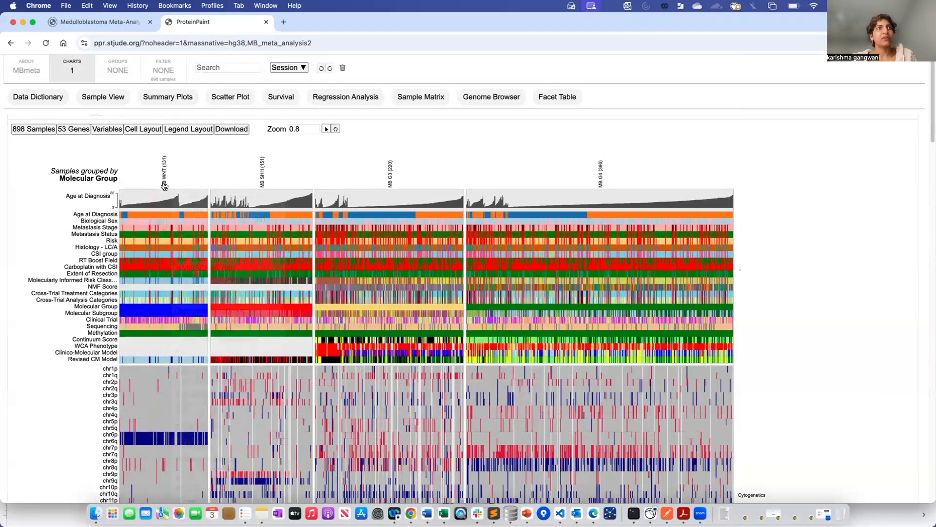
pyautogui.moveTo(165, 184)
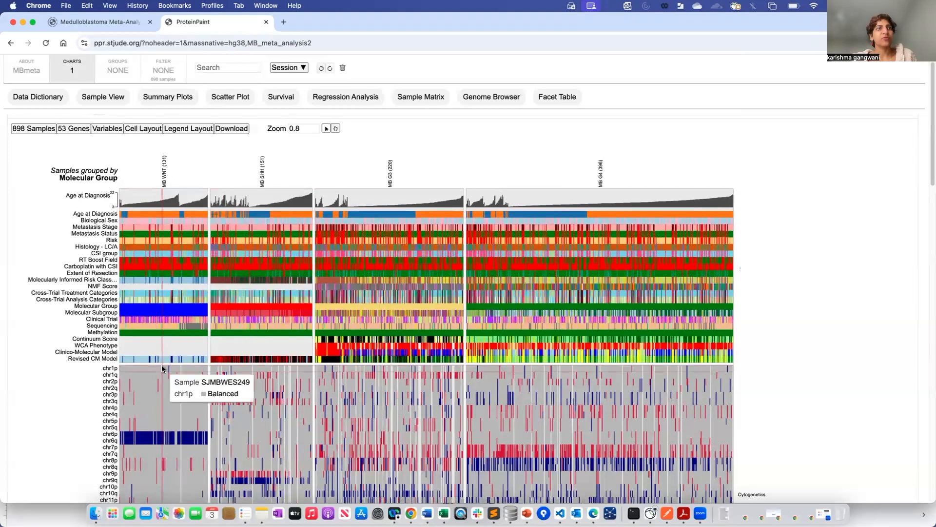
pyautogui.scroll(-3, 162, 368)
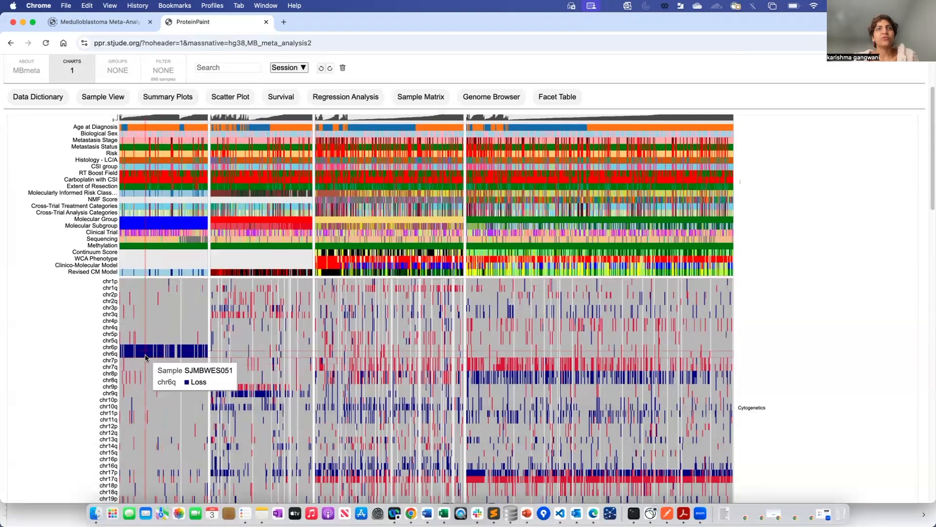
pyautogui.scroll(-4, 145, 356)
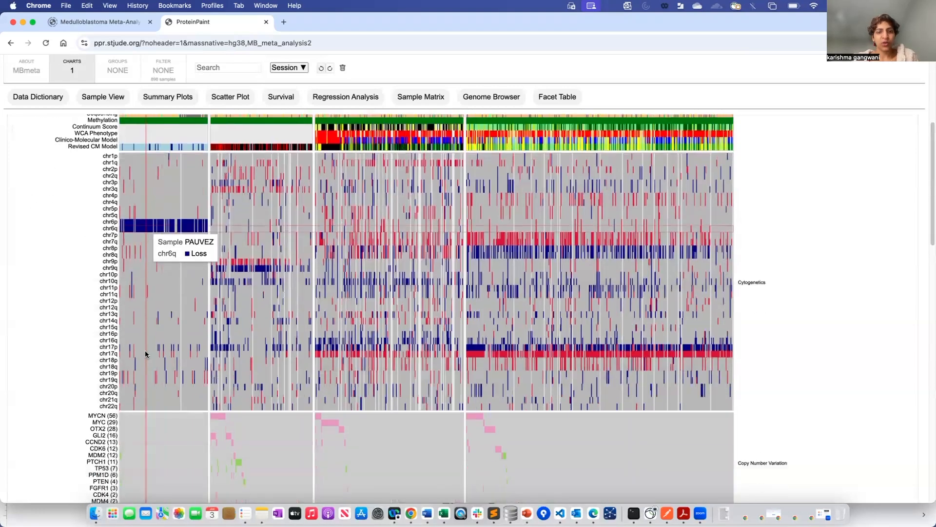
pyautogui.scroll(-5, 722, 283)
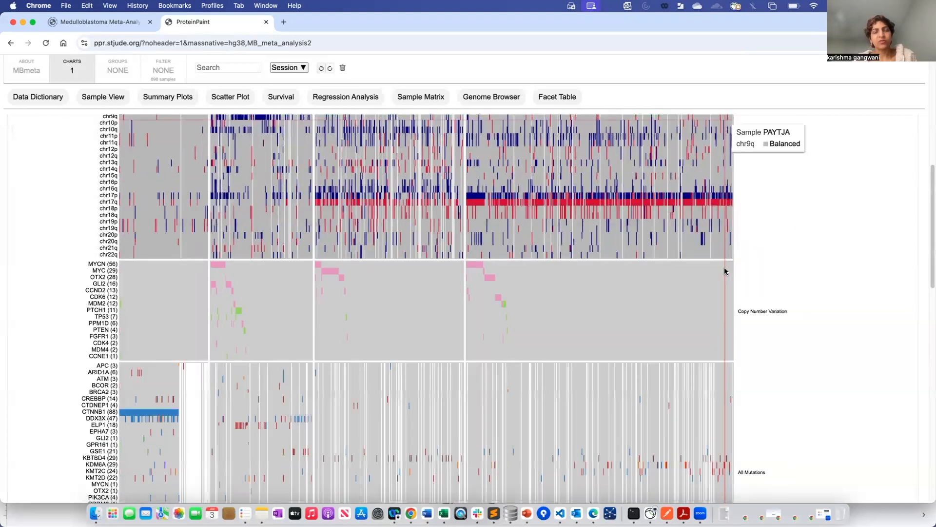
pyautogui.scroll(-3, 283, 293)
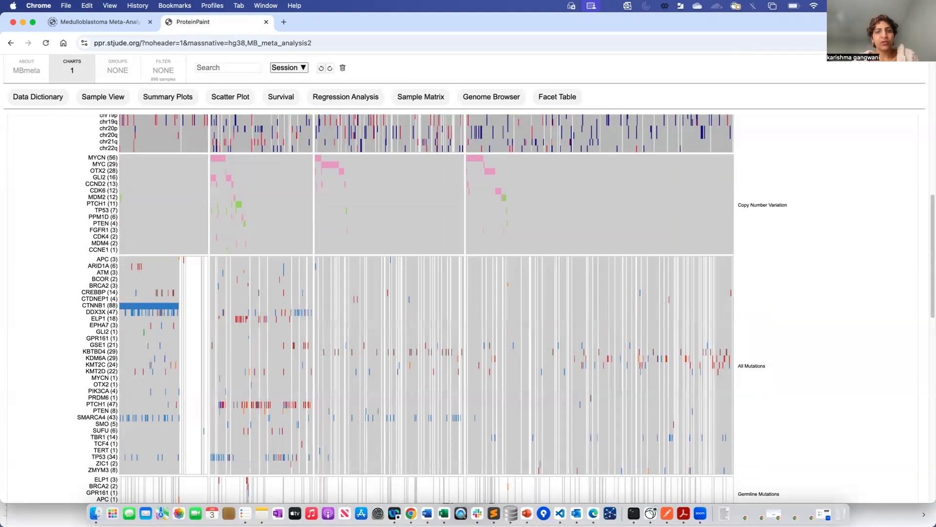
pyautogui.moveTo(89, 271)
# Create the predefined Methylome TSNE scatter plot.
pyautogui.scroll(4, 90, 271)
pyautogui.scroll(6, 89, 271)
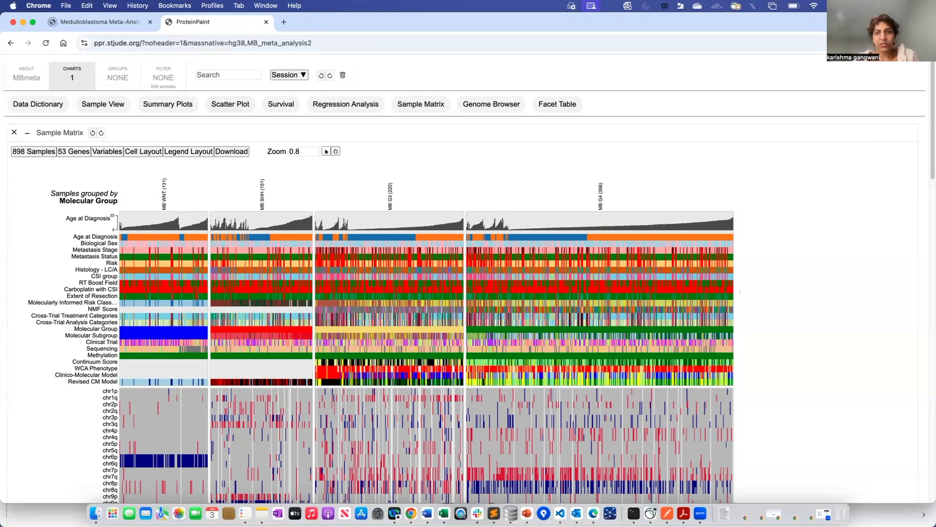
pyautogui.click(231, 104)
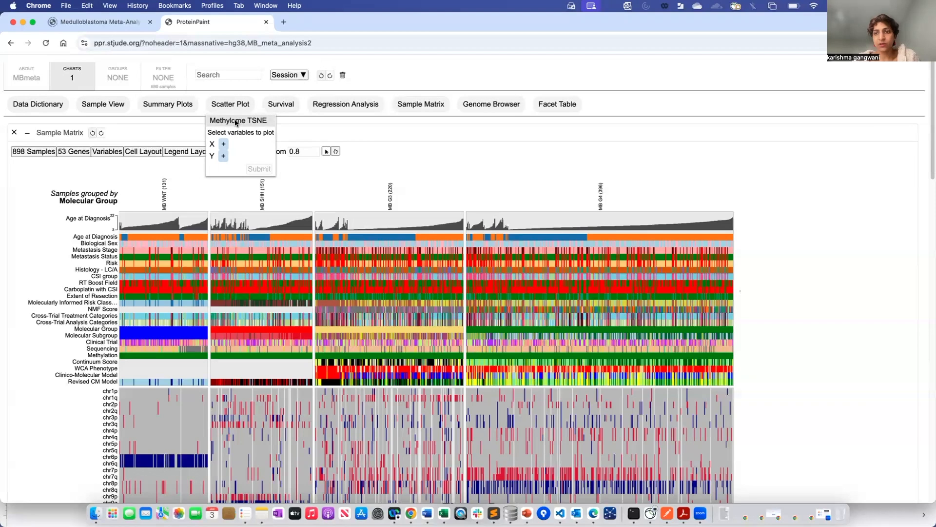
pyautogui.click(236, 121)
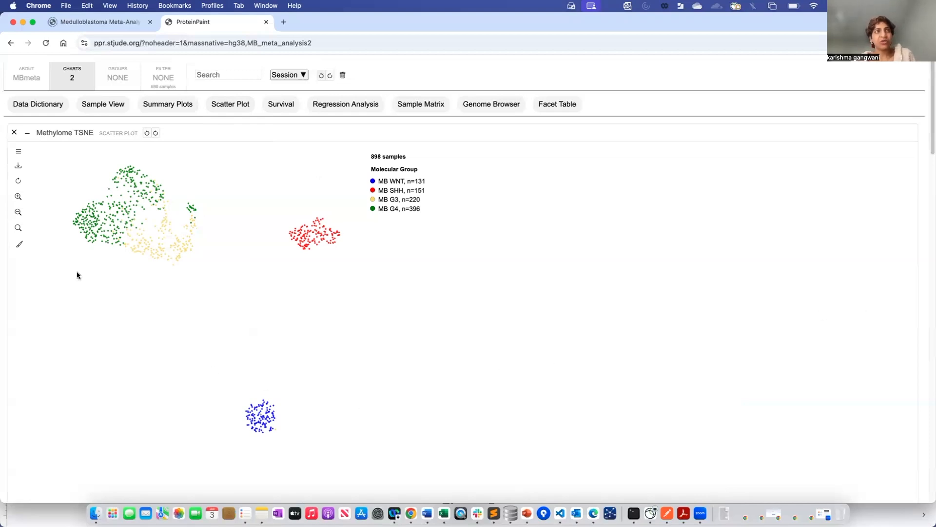
# Color the Methylome TSNE plot by the Molecular Subgroup variable from Molecular Classification and close the plot controls.
pyautogui.click(18, 152)
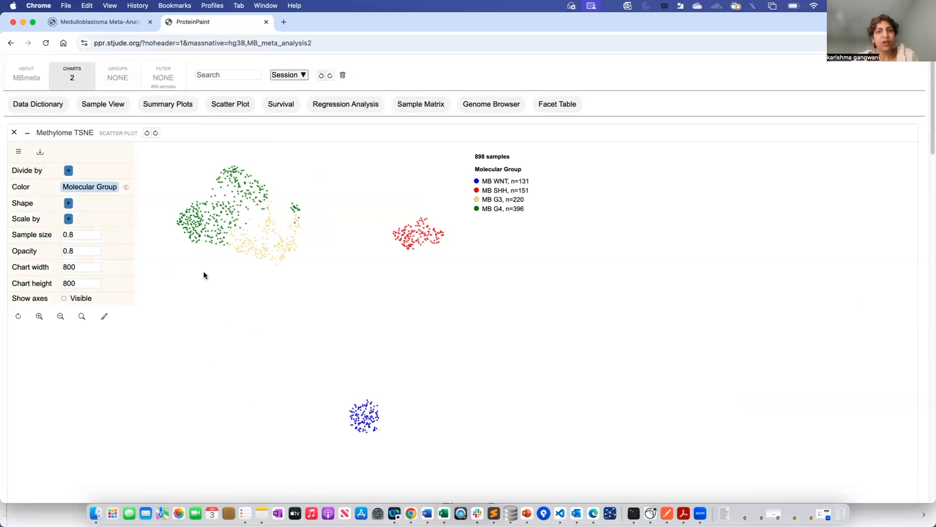
pyautogui.moveTo(16, 191)
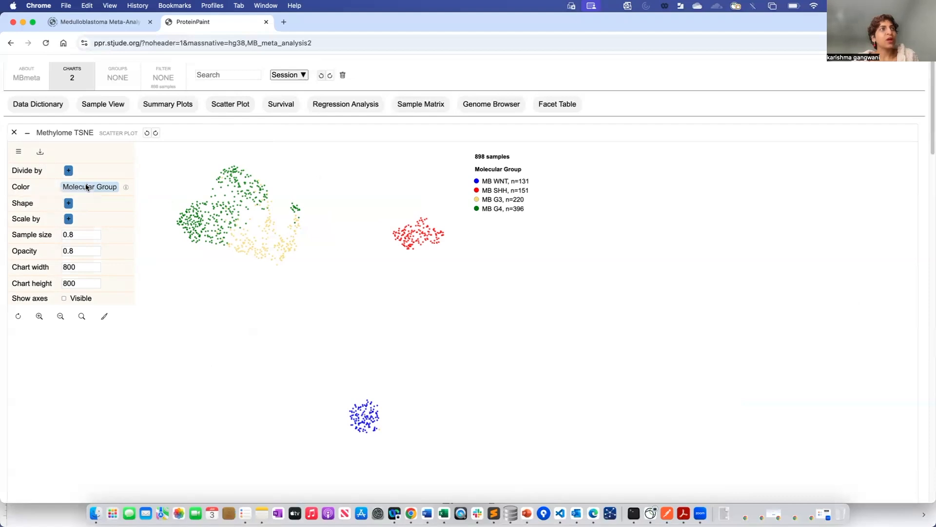
pyautogui.click(86, 187)
pyautogui.click(86, 214)
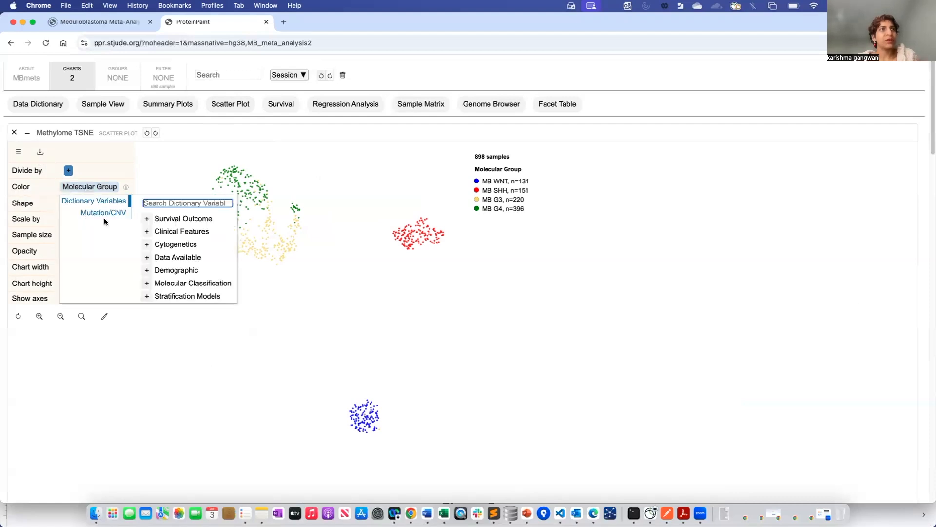
pyautogui.click(146, 283)
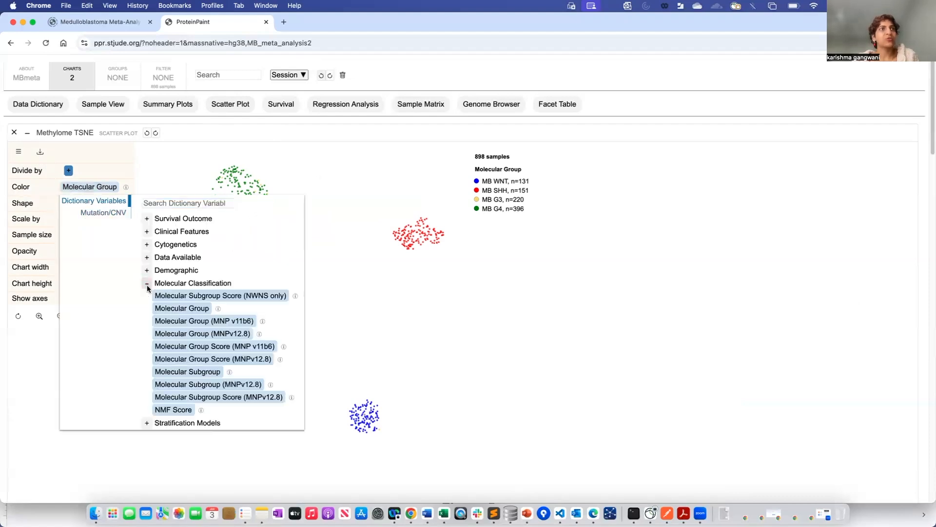
pyautogui.click(203, 372)
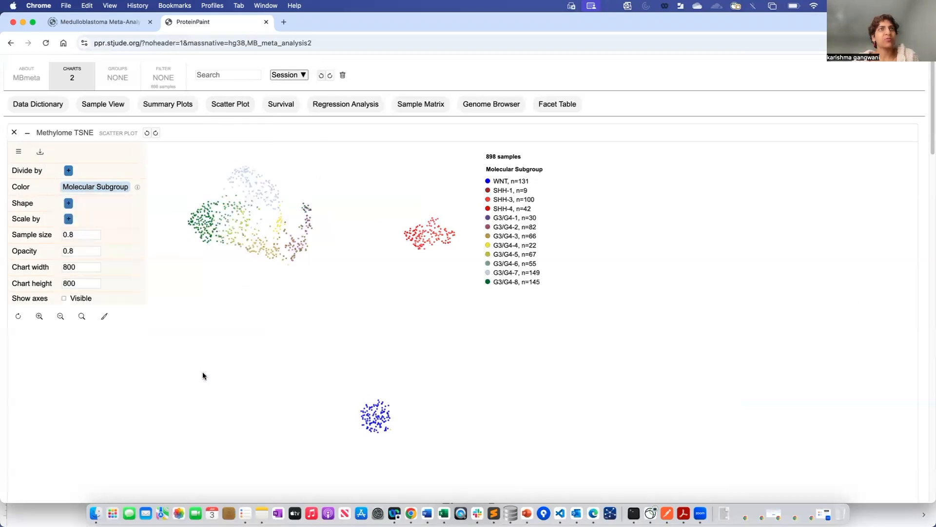
pyautogui.click(18, 153)
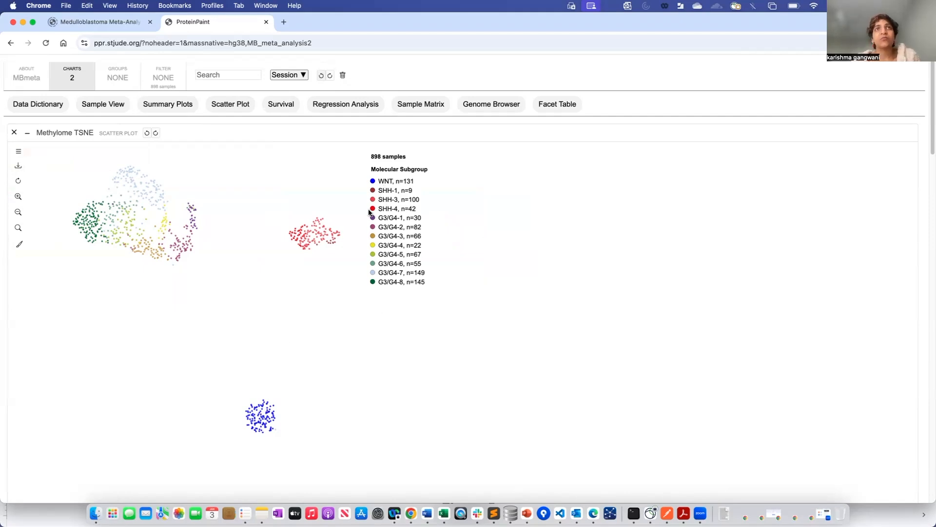
# Hide the WNT, SHH-1, SHH-3 and SHH-4 subgroups from the scatter plot.
pyautogui.click(385, 181)
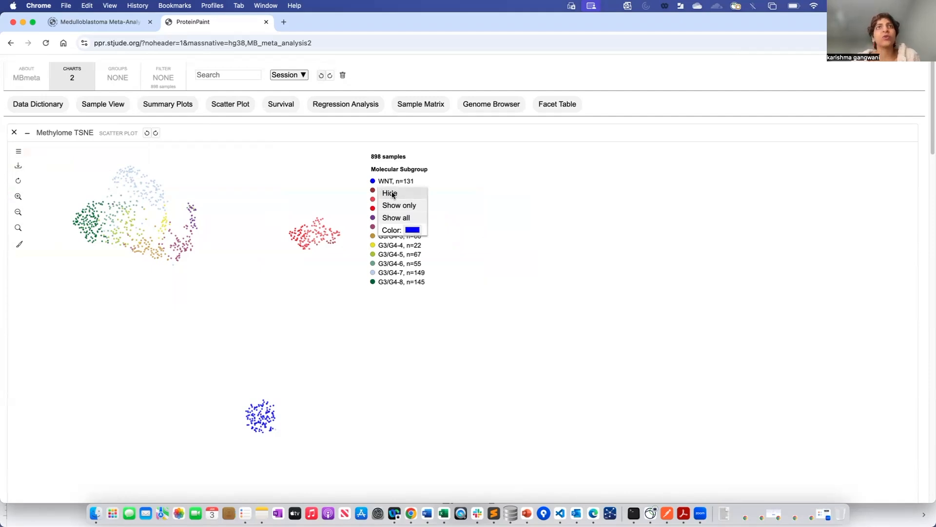
pyautogui.click(393, 194)
pyautogui.click(392, 191)
pyautogui.click(390, 202)
pyautogui.click(390, 200)
pyautogui.click(389, 211)
pyautogui.click(385, 208)
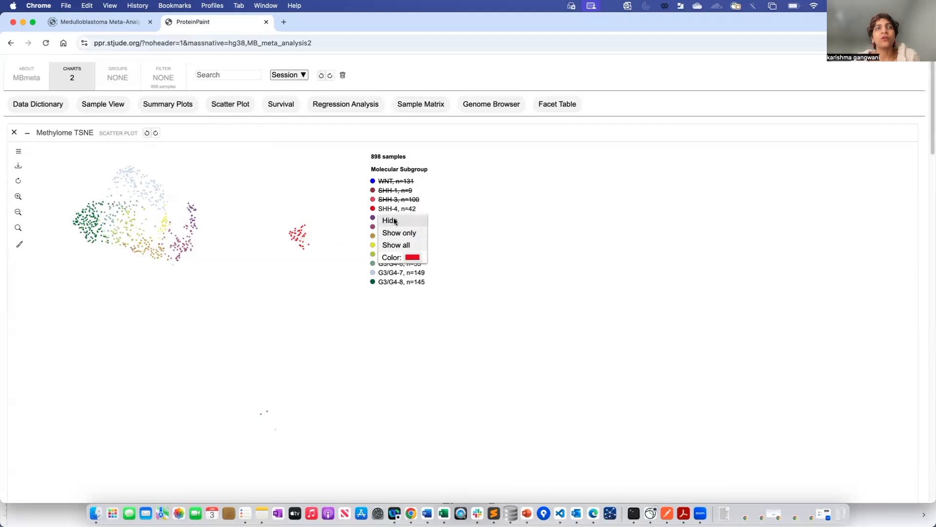
pyautogui.click(393, 218)
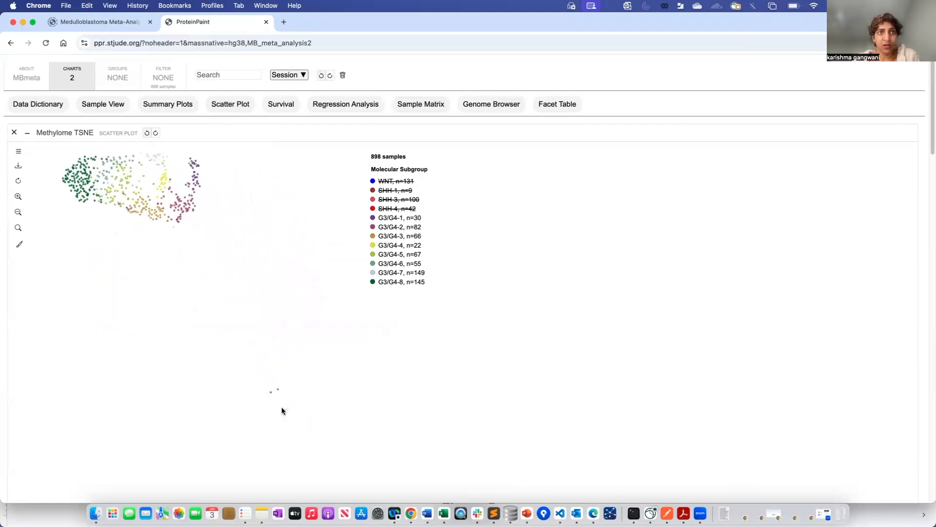
# Examine the G3/G4 clusters enlarged in the plot, checking the subgroup and sample details of points from G3/G4-1 through G3/G4-8.
pyautogui.moveTo(286, 410)
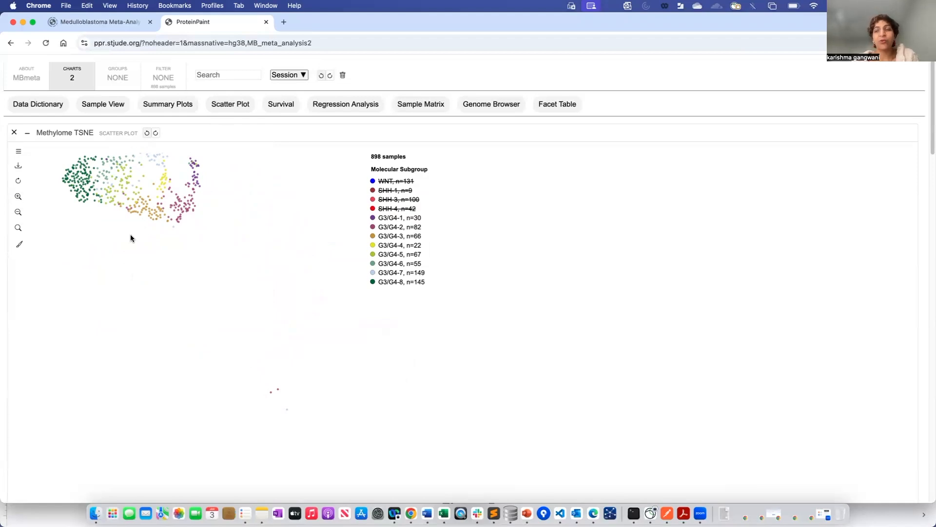
pyautogui.moveTo(130, 238); pyautogui.dragTo(167, 362)
pyautogui.scroll(5, 159, 297)
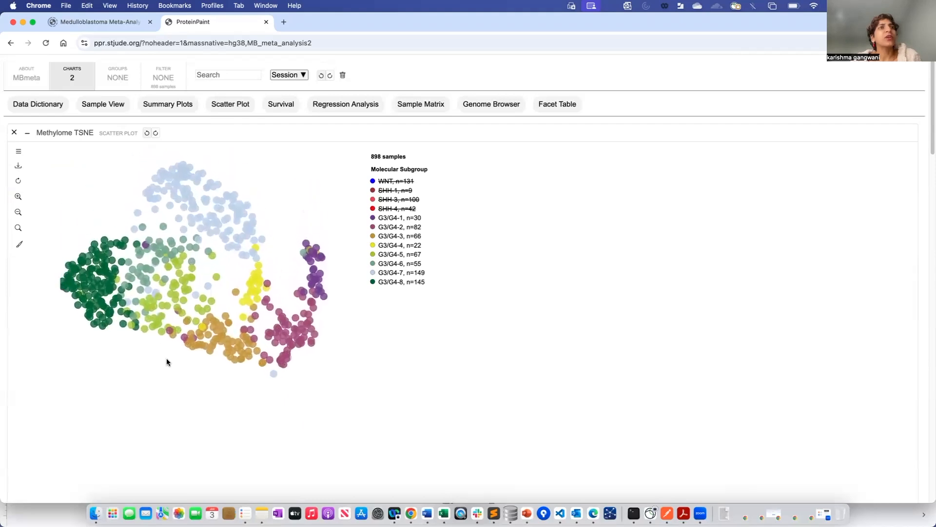
pyautogui.scroll(-2, 166, 363)
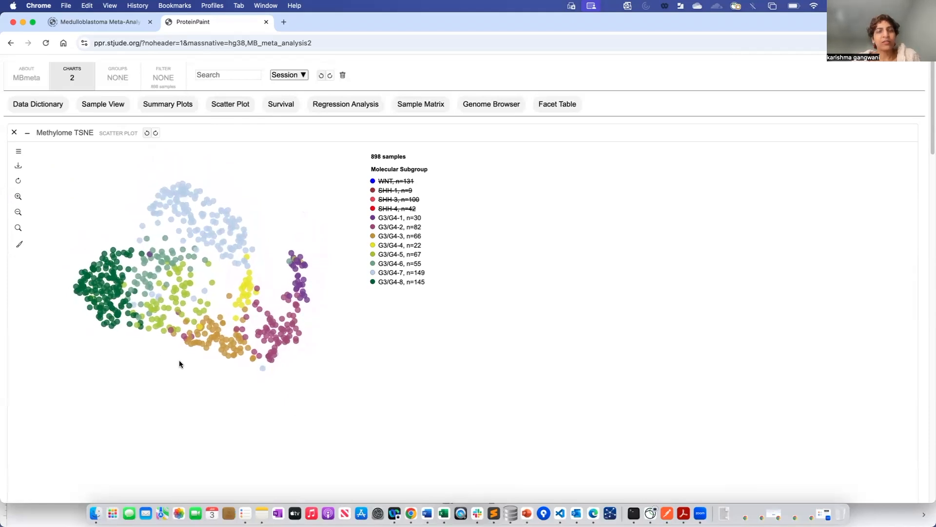
pyautogui.moveTo(293, 265)
pyautogui.moveTo(276, 329)
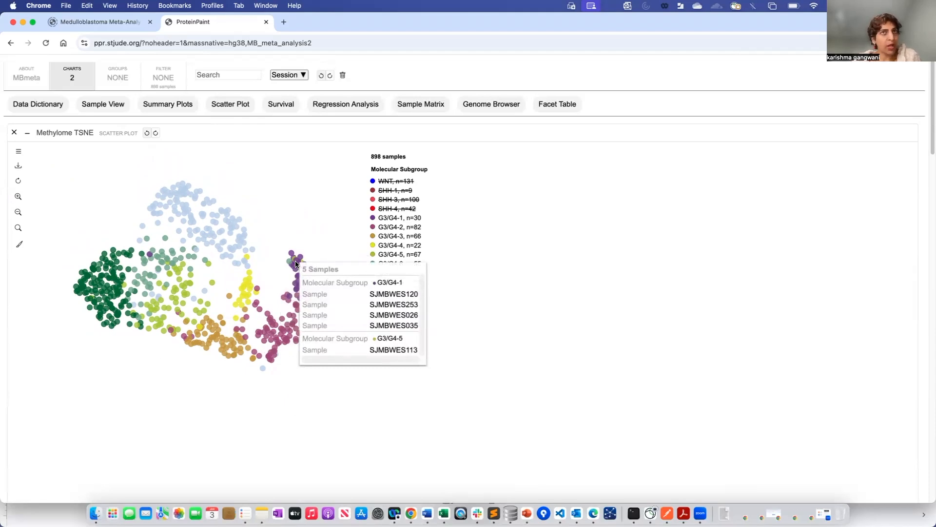
pyautogui.moveTo(293, 304)
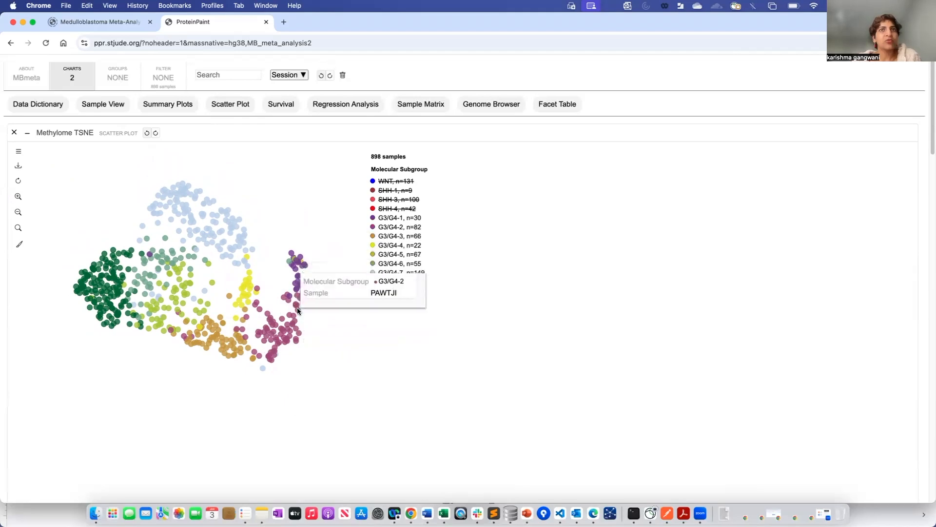
pyautogui.moveTo(222, 344)
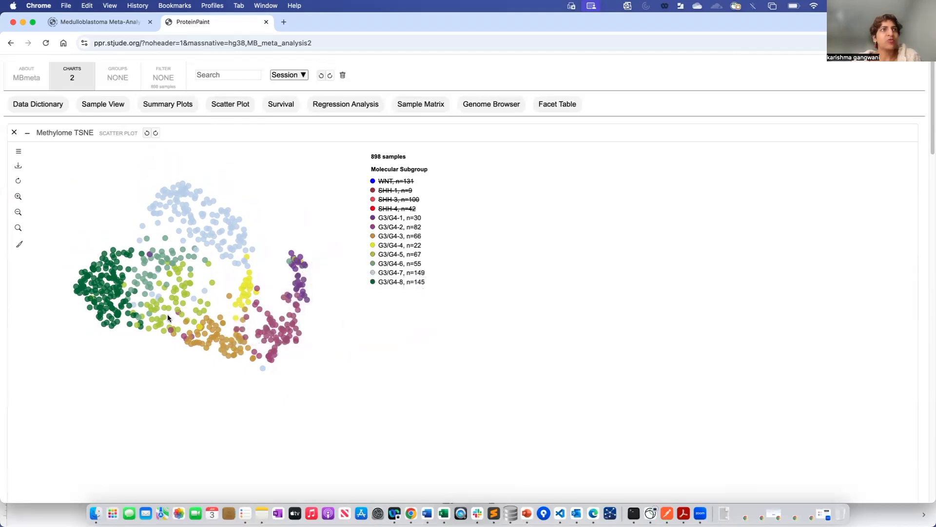
pyautogui.moveTo(162, 315)
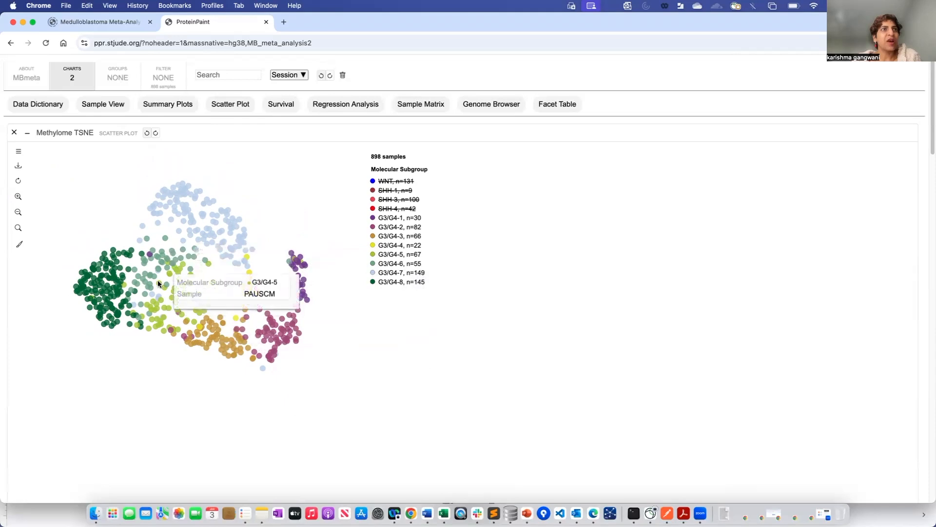
pyautogui.moveTo(140, 277)
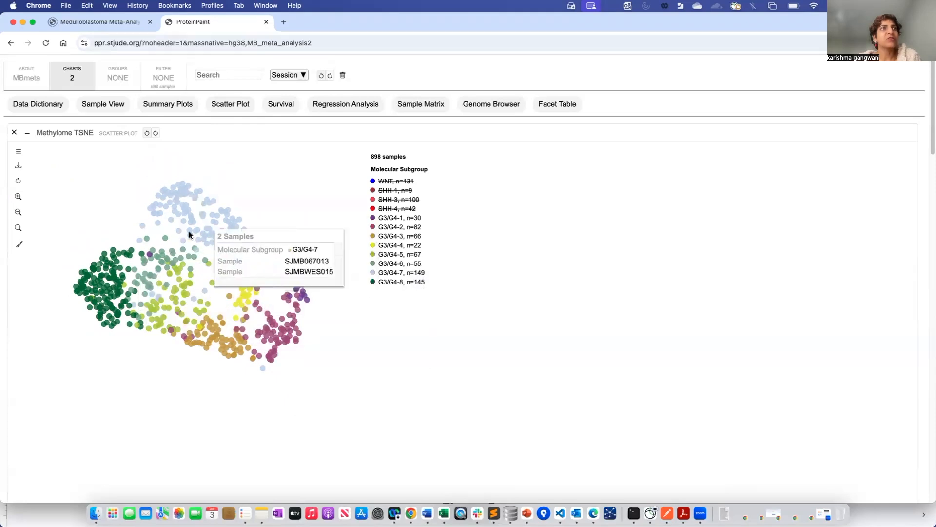
pyautogui.moveTo(143, 238)
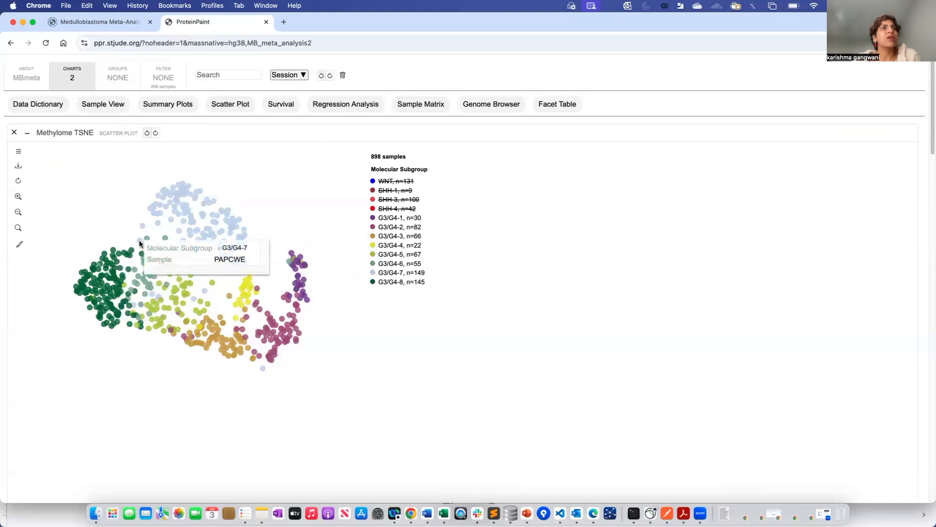
pyautogui.moveTo(179, 196)
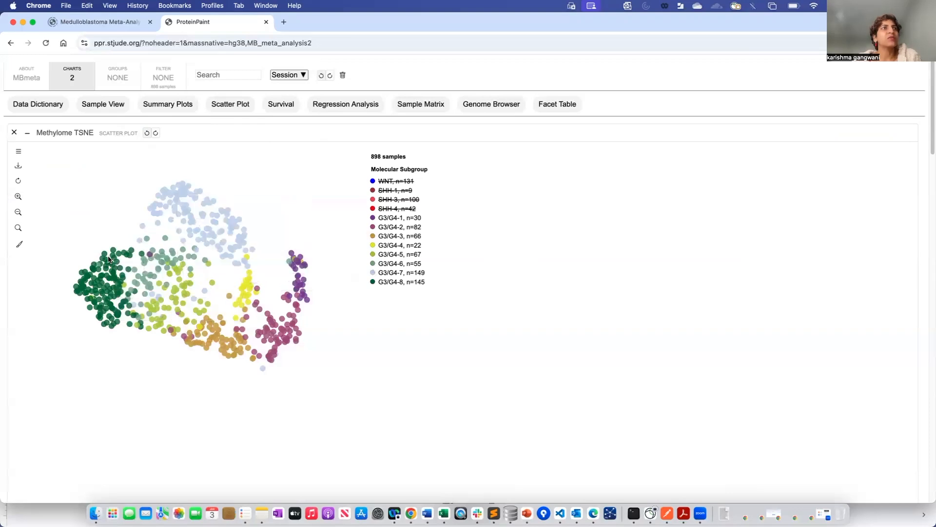
pyautogui.moveTo(114, 261)
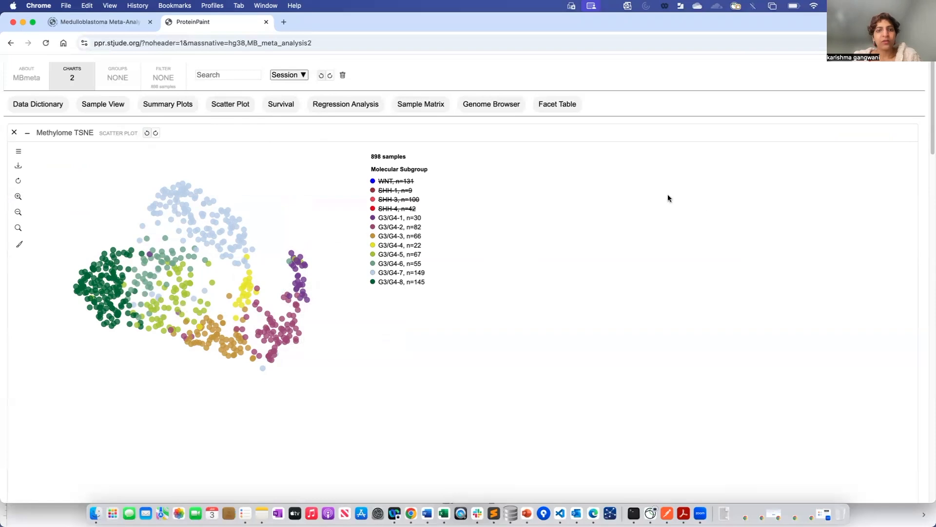
# Open the Sample View for the isolated G3/G4-3 point between the G3/G4-5 and G3/G4-4 clusters.
pyautogui.moveTo(229, 297)
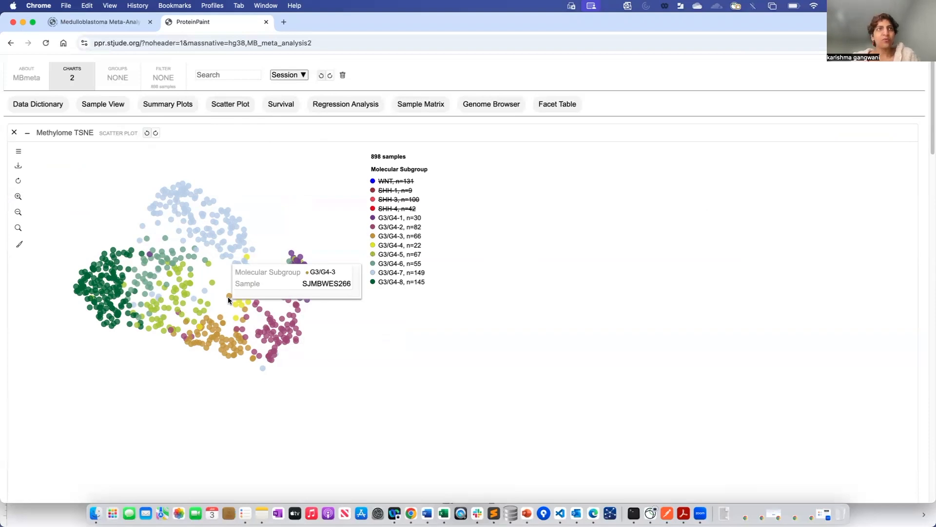
pyautogui.click(228, 297)
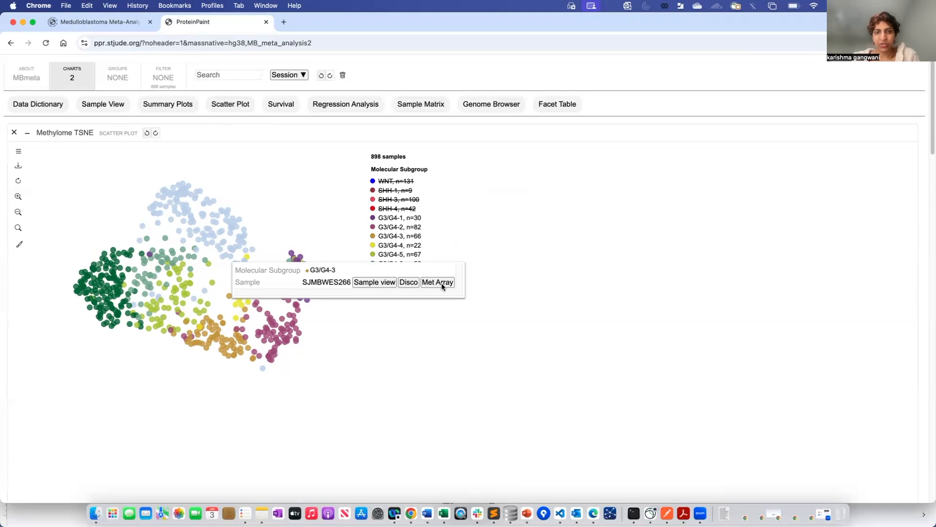
pyautogui.click(379, 283)
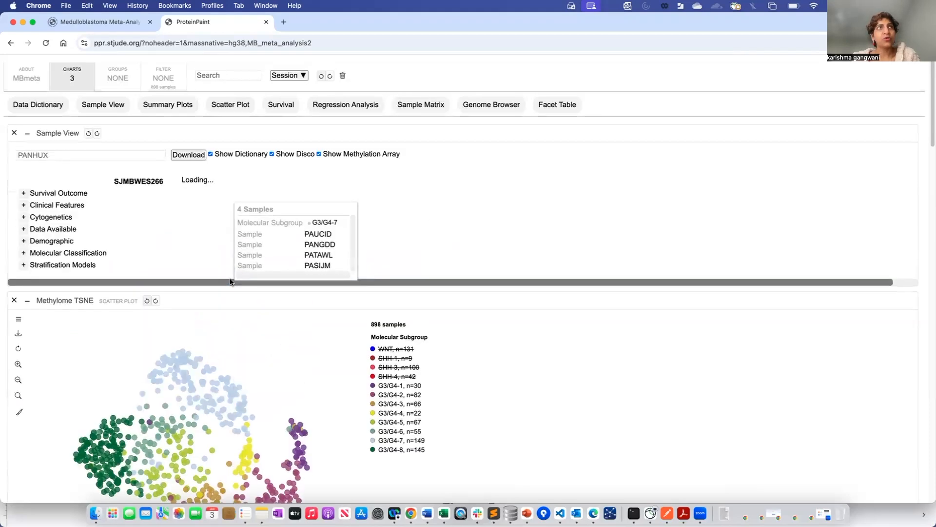
pyautogui.scroll(-2, 106, 331)
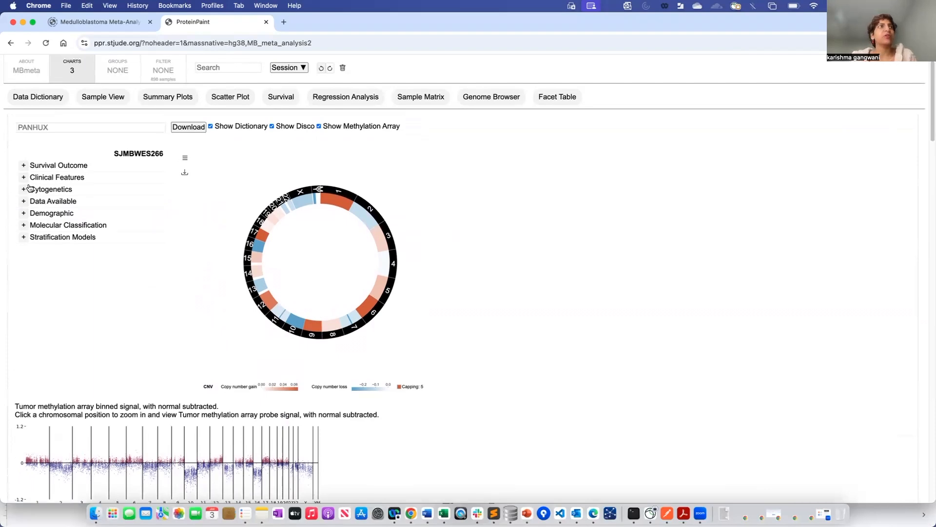
# Expand the sample's Survival Outcome section and check its overall survival.
pyautogui.click(23, 166)
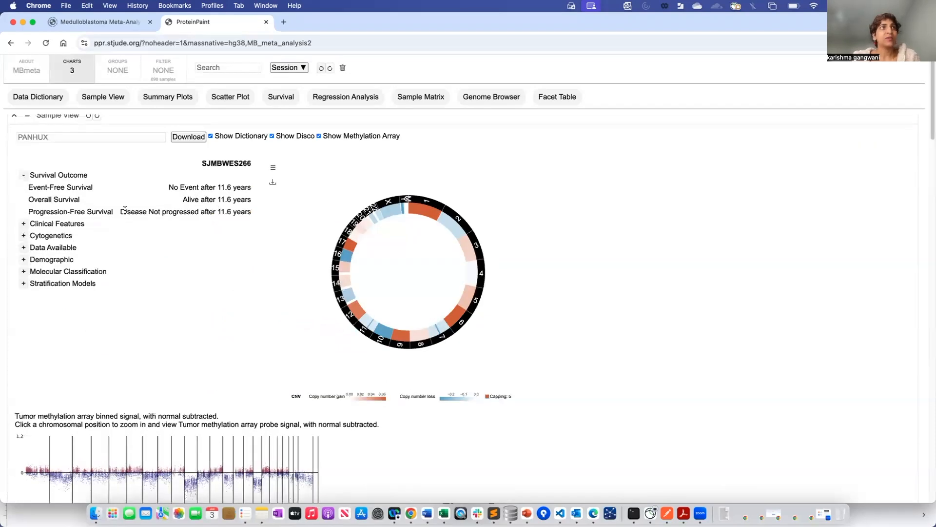
pyautogui.moveTo(182, 199); pyautogui.dragTo(250, 199)
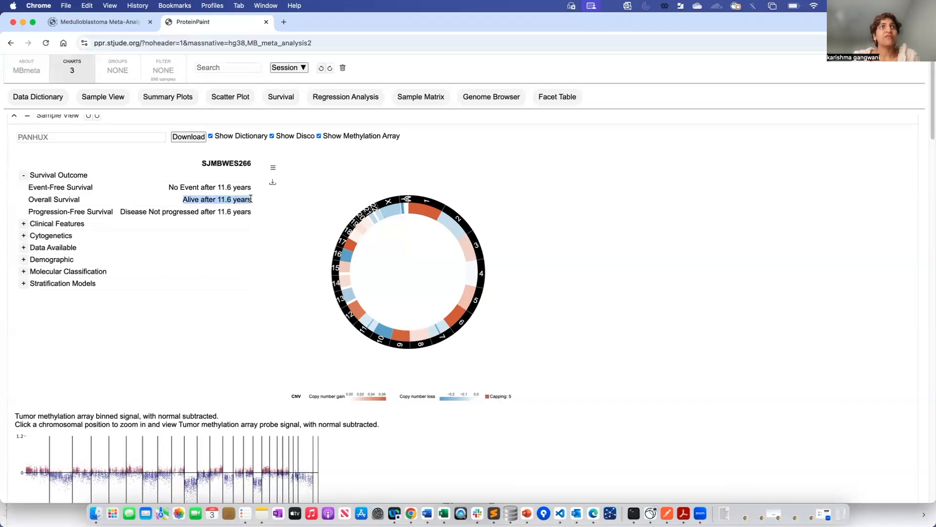
pyautogui.click(232, 222)
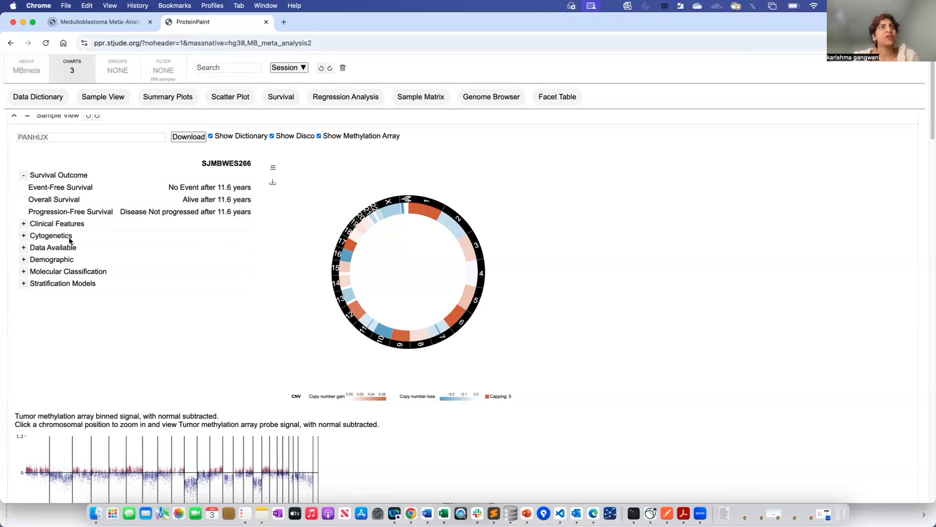
# Expand the sample's Demographic section and check the age at diagnosis, age group and biological sex.
pyautogui.click(24, 259)
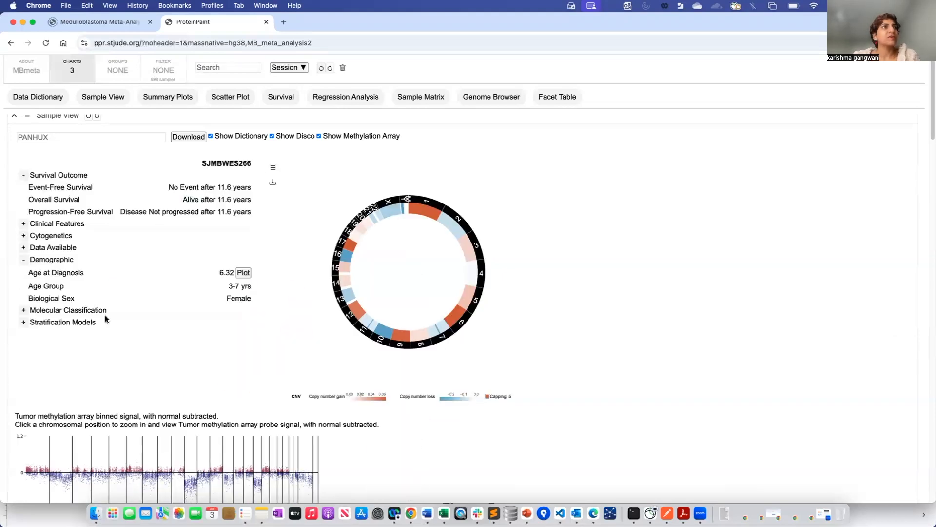
pyautogui.scroll(-1, 234, 315)
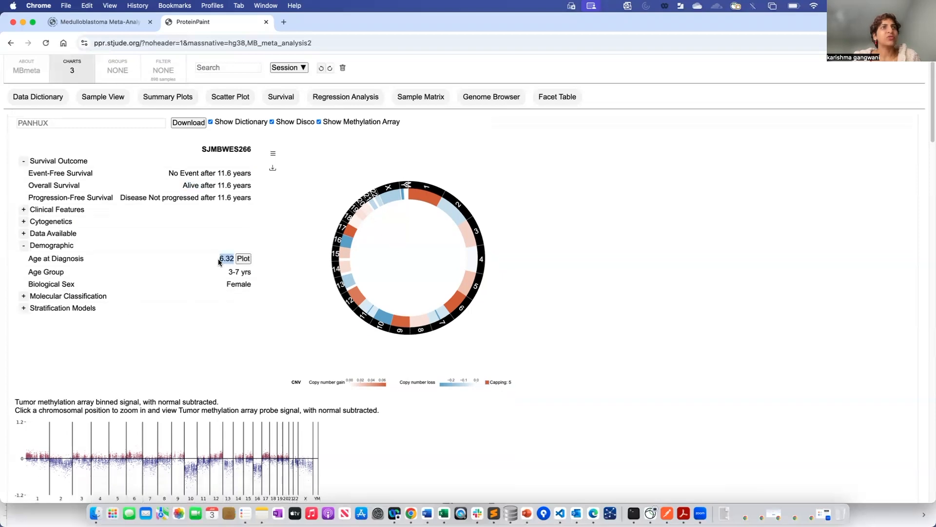
pyautogui.moveTo(228, 272); pyautogui.dragTo(250, 283)
pyautogui.click(266, 284)
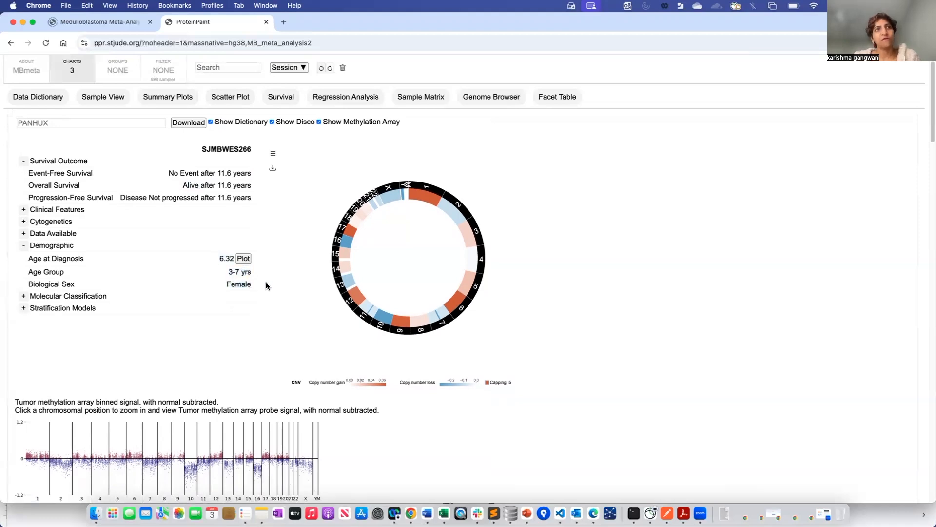
# Review the sample's Molecular Classification details, including group, subgroup and scores, and collapse that section again.
pyautogui.scroll(-1, 194, 350)
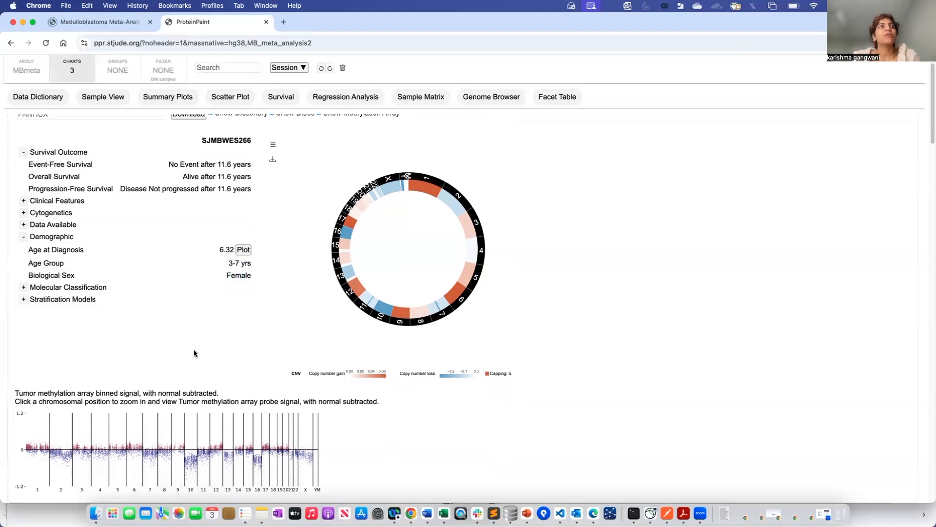
pyautogui.click(23, 288)
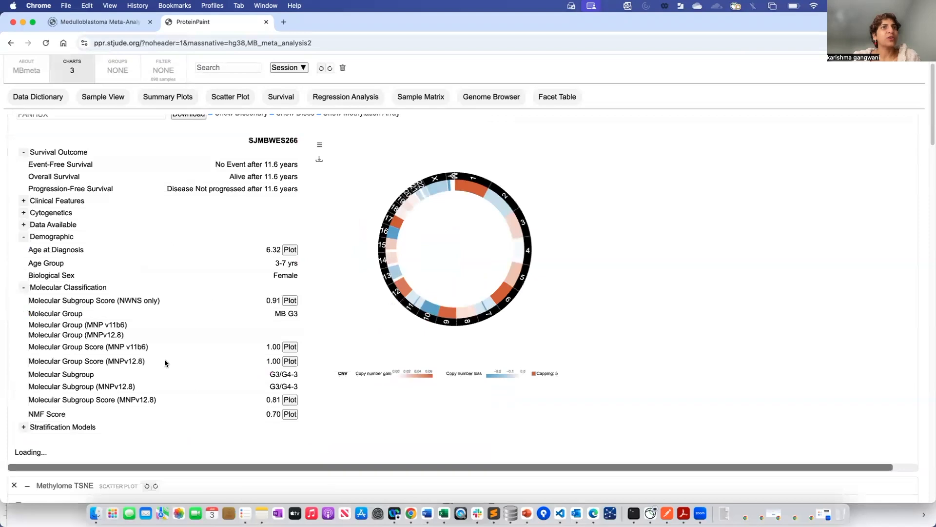
pyautogui.scroll(-1, 164, 363)
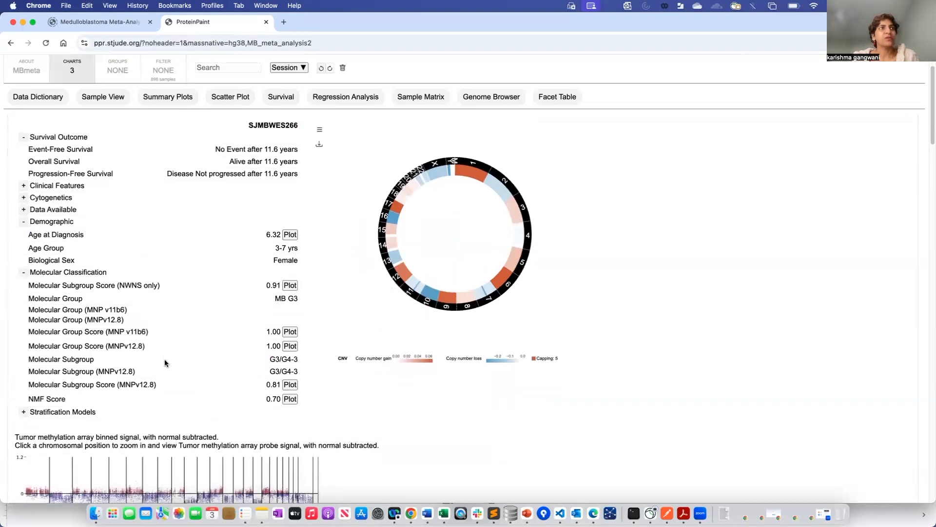
pyautogui.click(24, 272)
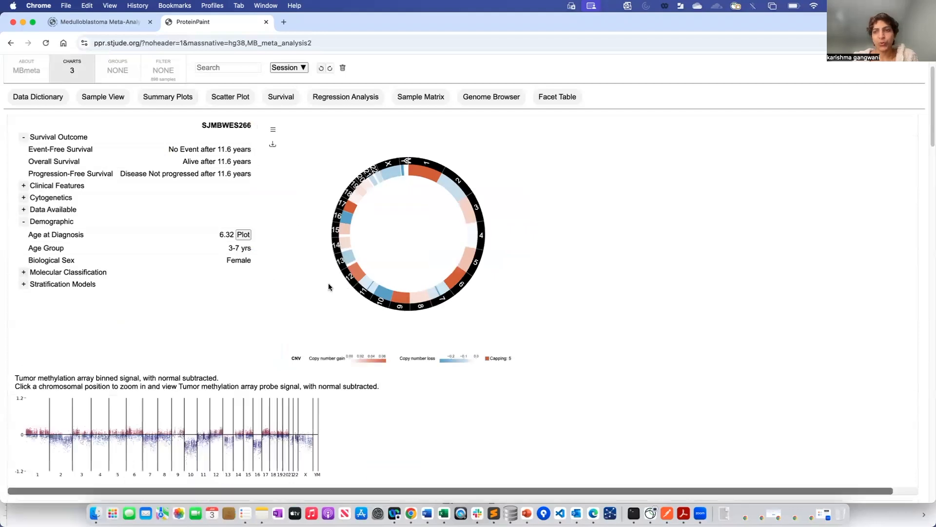
pyautogui.scroll(1, 294, 295)
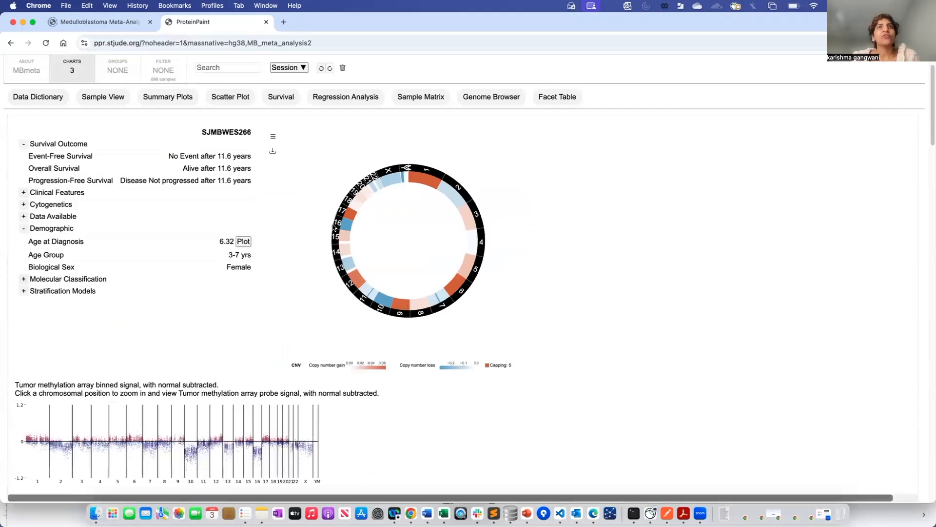
# Inspect the copy number changes in the sample's disco plot, including chromosomes 6 and 17.
pyautogui.moveTo(396, 310)
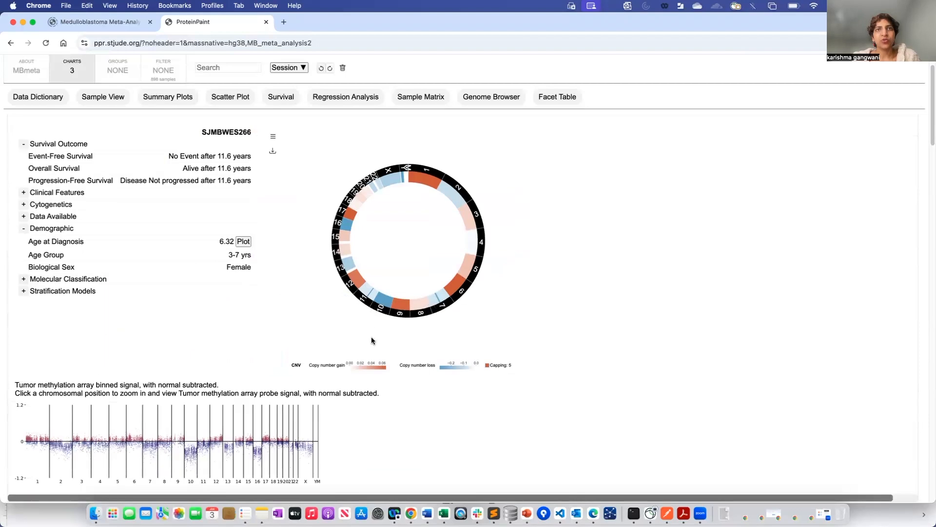
pyautogui.scroll(-3, 370, 336)
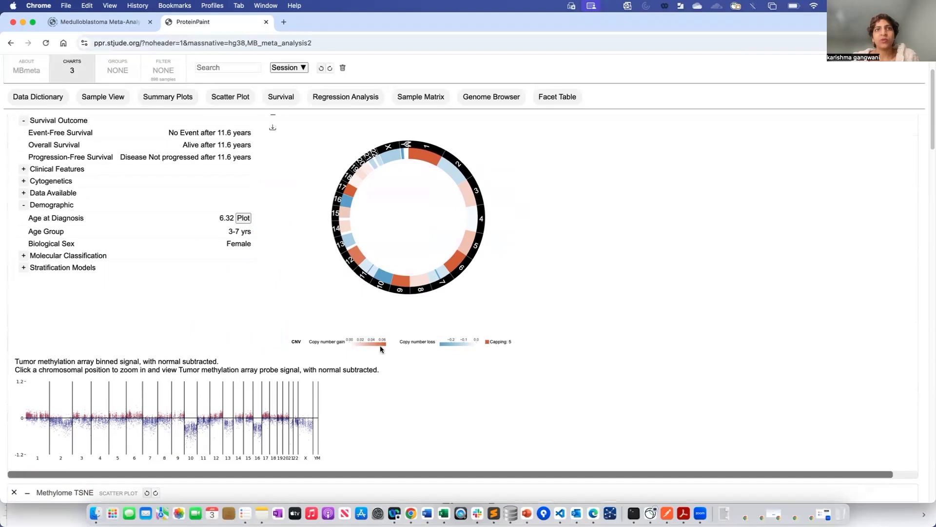
pyautogui.moveTo(401, 283)
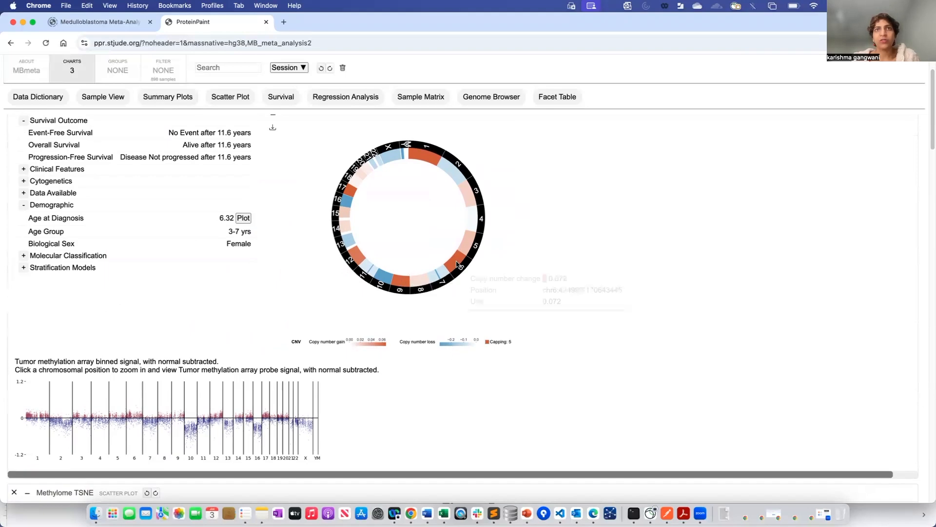
pyautogui.moveTo(439, 281)
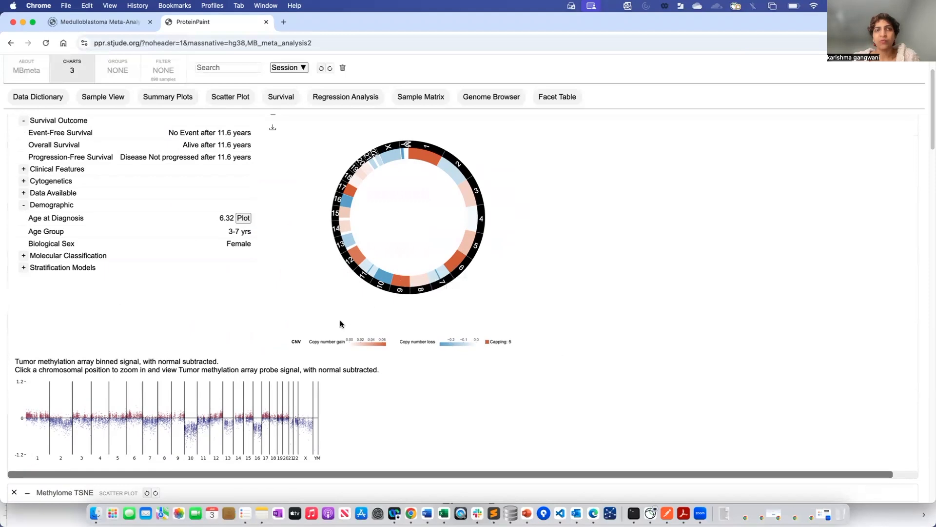
pyautogui.moveTo(465, 259)
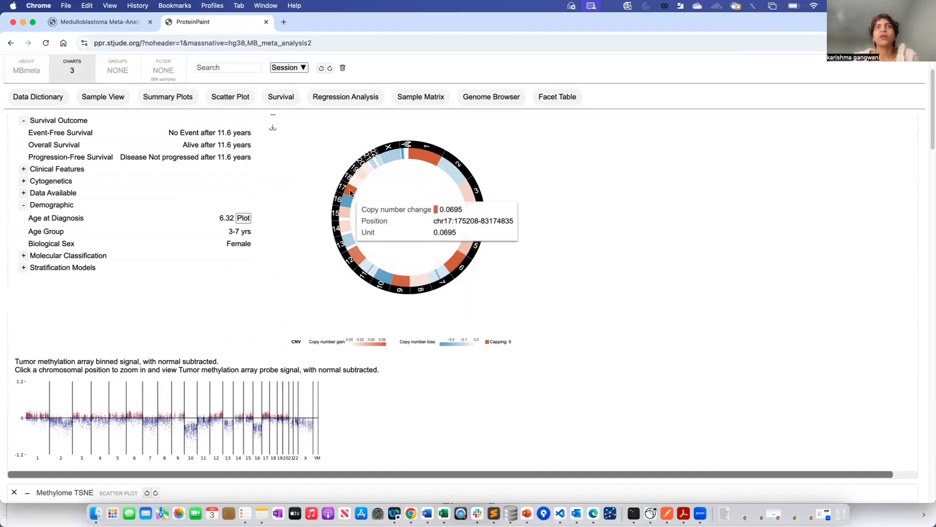
# Compare the tumor methylation array binned signal, especially around chromosome 17, with the disco plot.
pyautogui.scroll(-1, 238, 326)
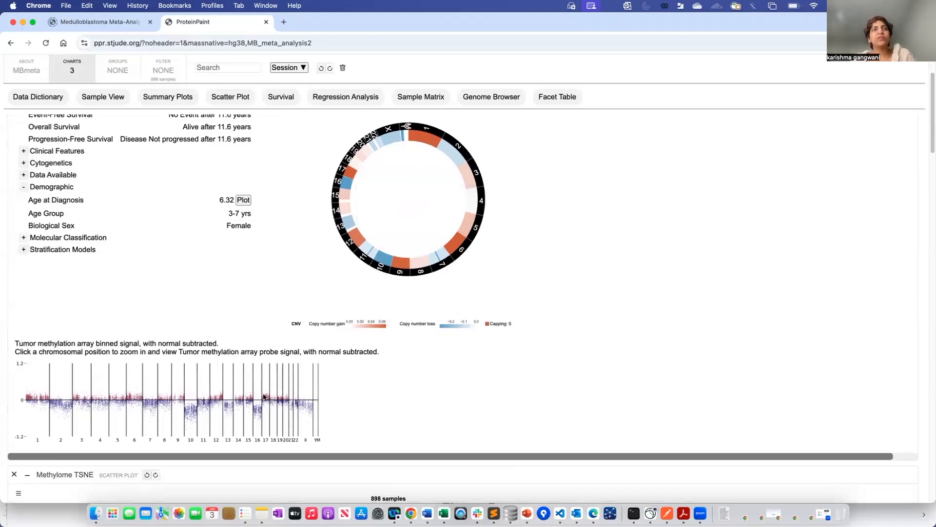
pyautogui.scroll(-4, 263, 397)
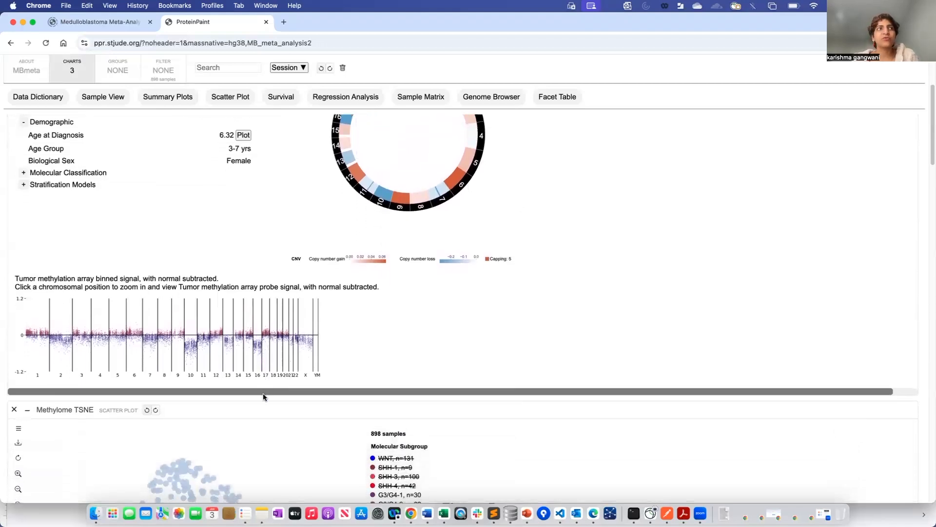
pyautogui.scroll(-1, 98, 385)
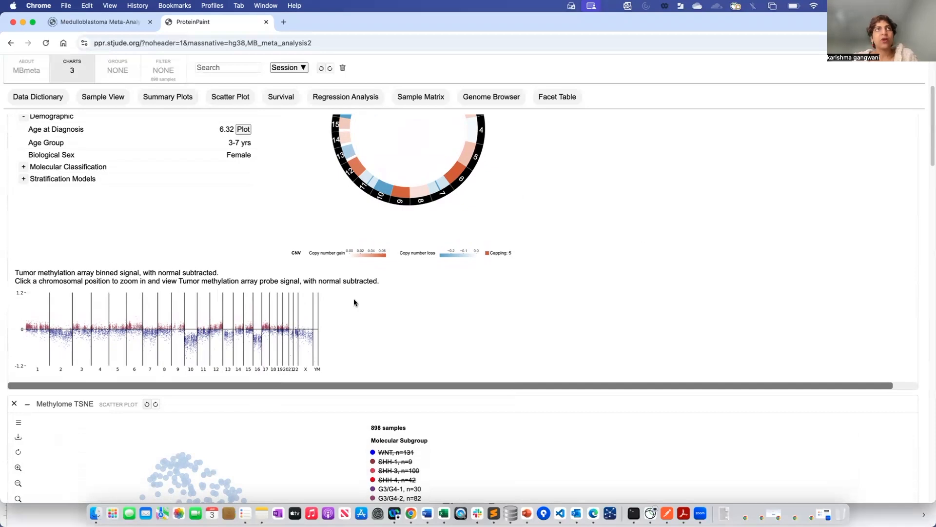
pyautogui.scroll(4, 353, 299)
pyautogui.scroll(1, 353, 298)
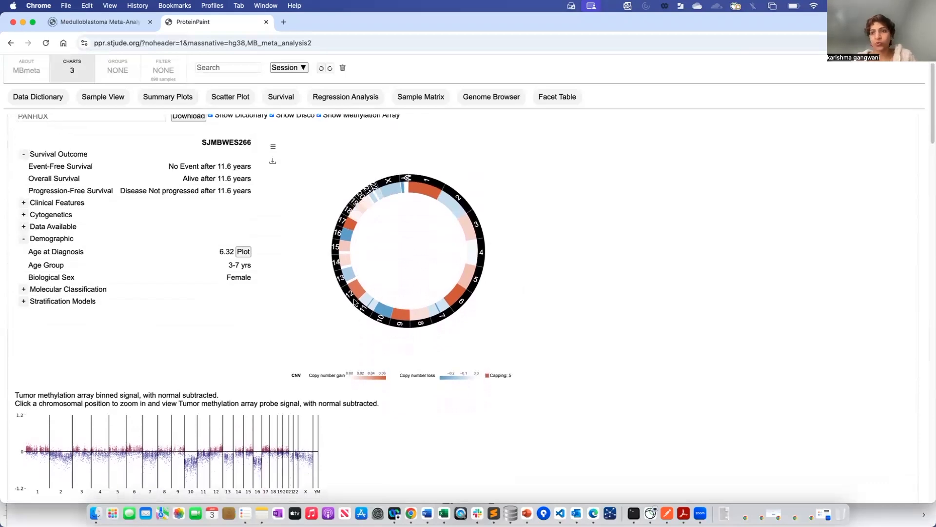
pyautogui.scroll(-3, 354, 302)
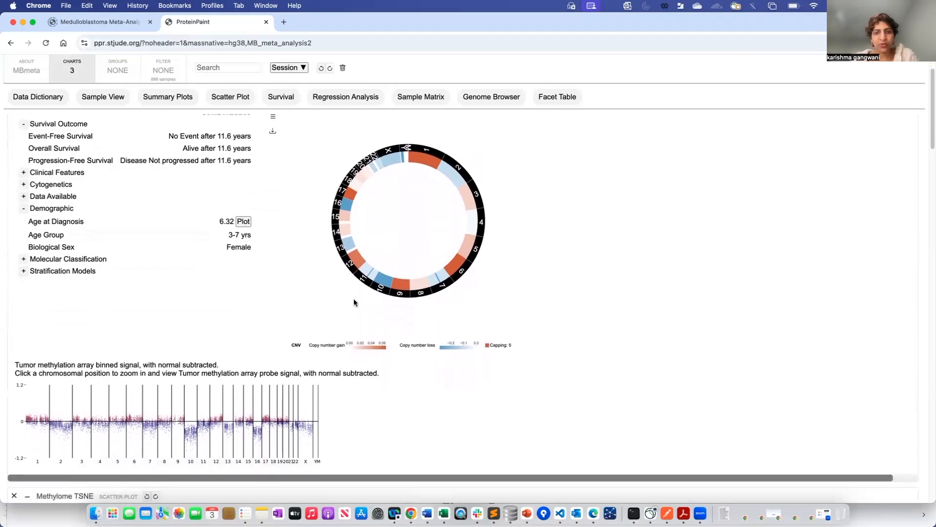
pyautogui.scroll(-5, 354, 302)
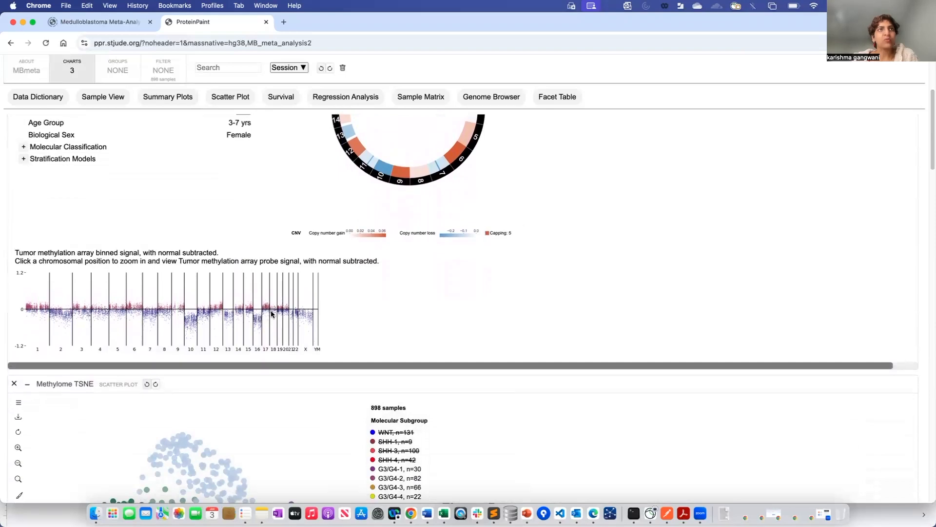
# Enlarge the page to 100% and open the probe-level methylation signal for chromosome 17 from the binned signal plot.
pyautogui.press('super+equal')
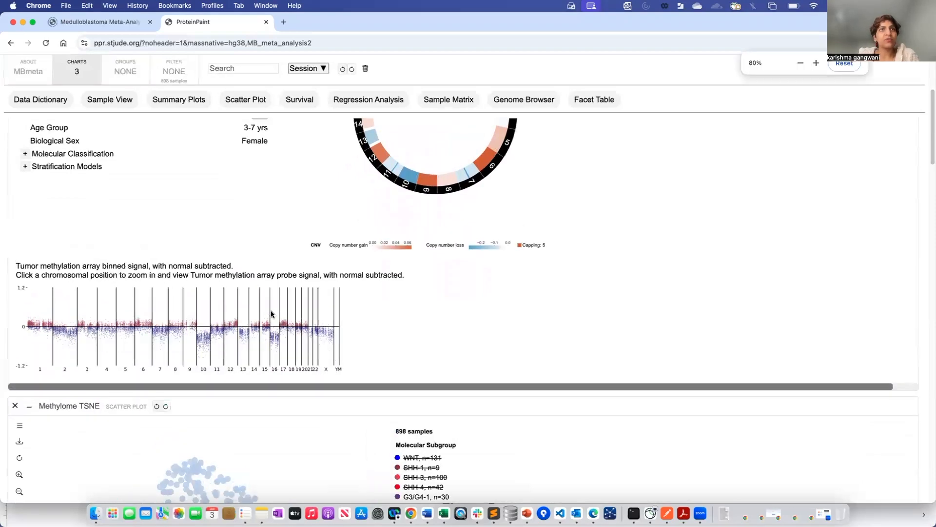
pyautogui.press('super+equal')
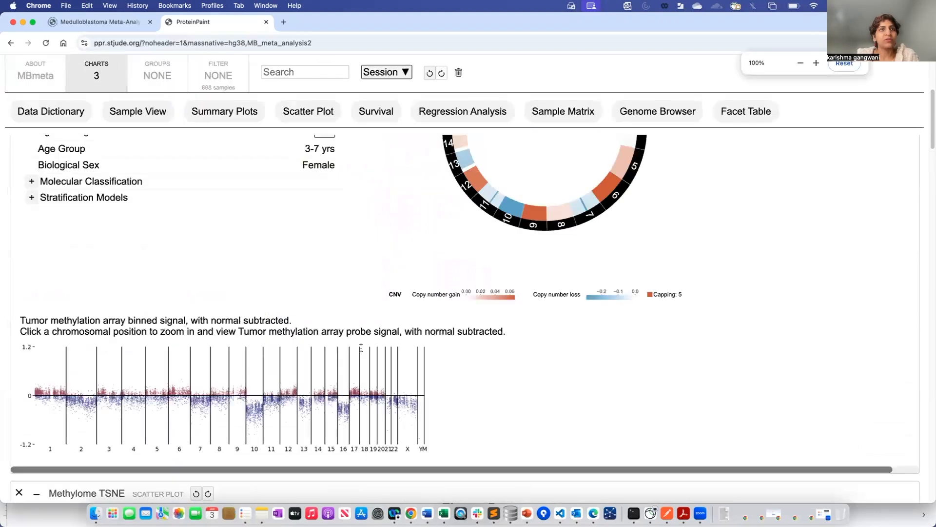
pyautogui.scroll(-3, 354, 390)
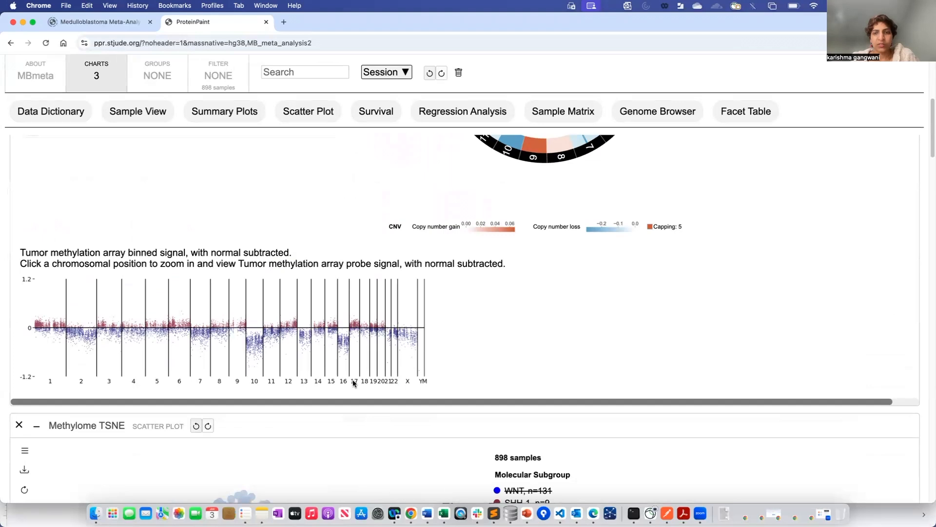
pyautogui.click(355, 326)
pyautogui.scroll(-4, 320, 415)
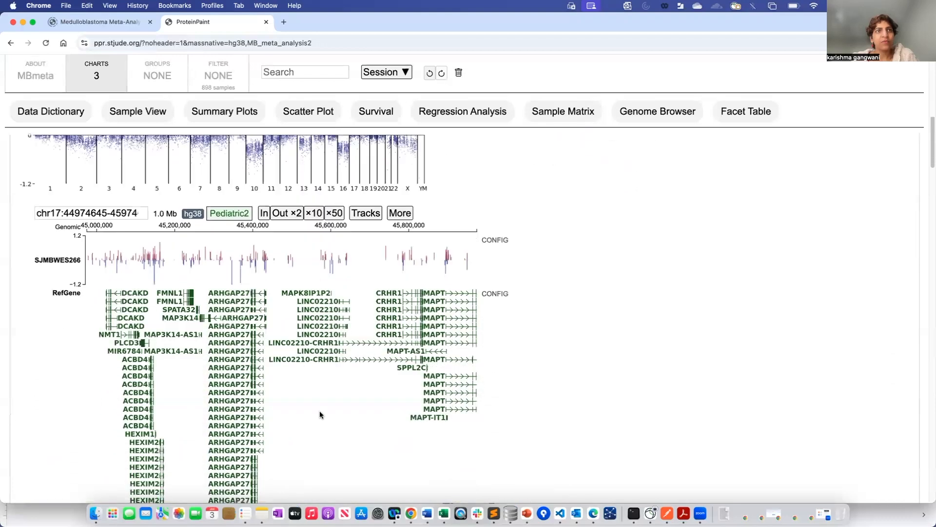
pyautogui.scroll(1, 319, 415)
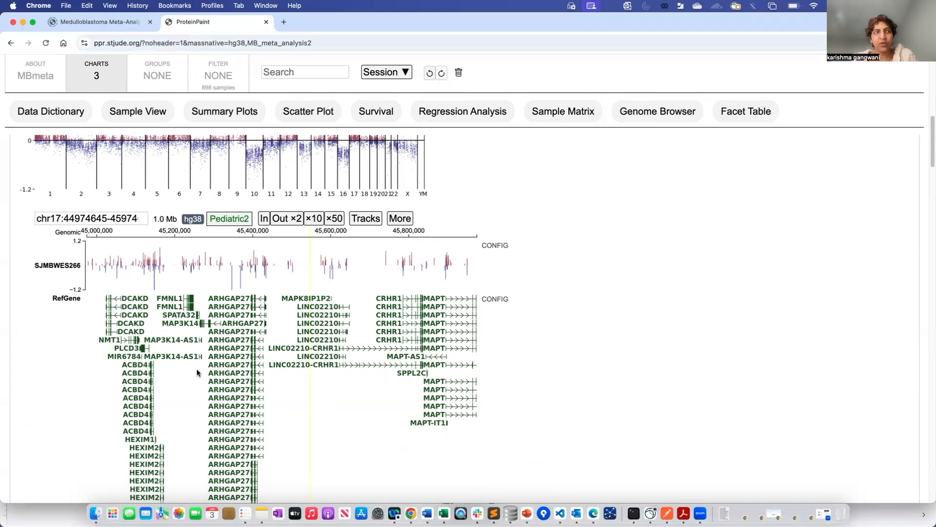
# Check the start and end coordinates of the chromosome 17 region in the probe-level browser.
pyautogui.click(63, 220)
pyautogui.click(95, 221)
pyautogui.click(119, 221)
pyautogui.click(46, 220)
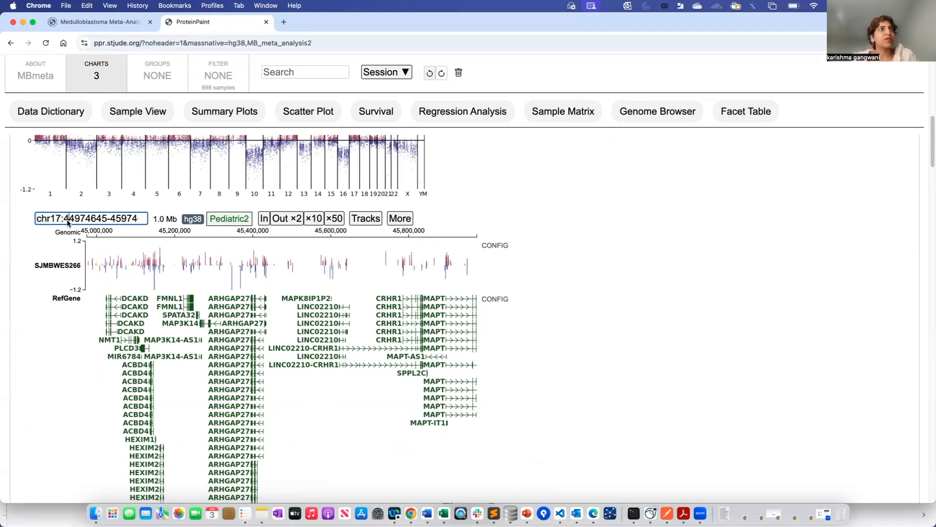
pyautogui.moveTo(67, 220); pyautogui.dragTo(92, 221)
pyautogui.click(113, 221)
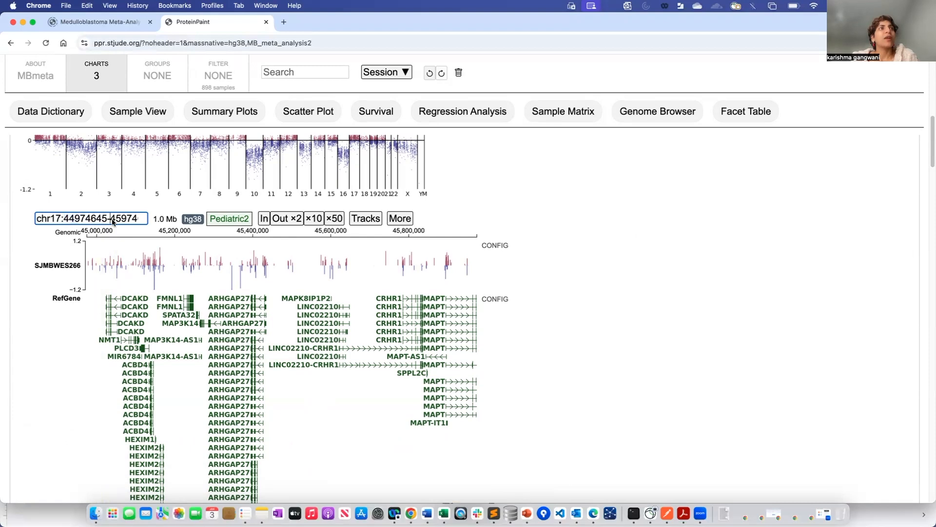
# Zoom the chromosome 17 probe signal out to 64 Mb and pan to the region from about 25 Mb to 81 Mb.
pyautogui.click(287, 219)
pyautogui.click(286, 219)
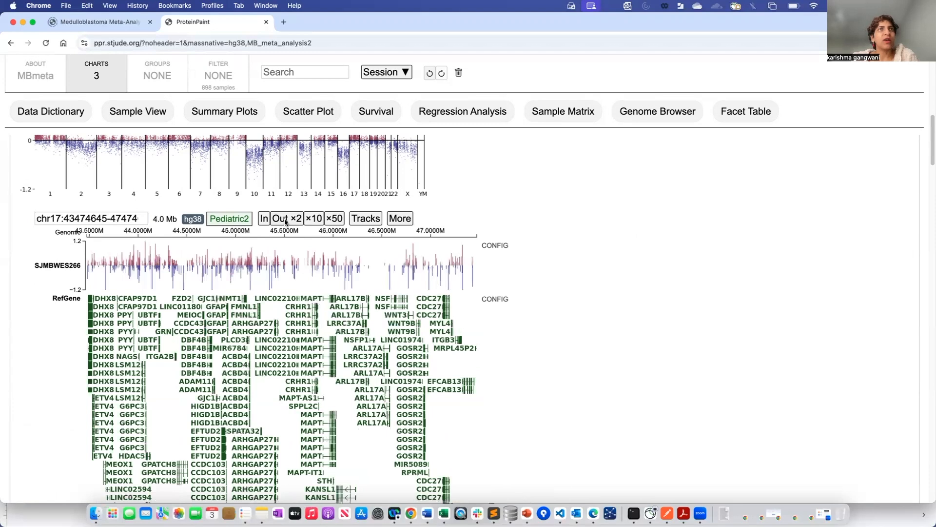
pyautogui.click(286, 219)
pyautogui.click(287, 219)
pyautogui.click(287, 219)
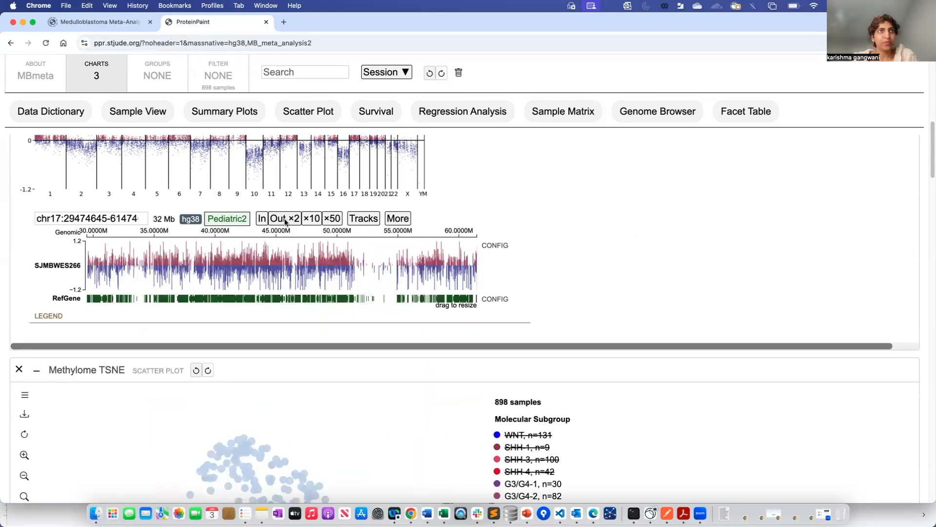
pyautogui.click(286, 219)
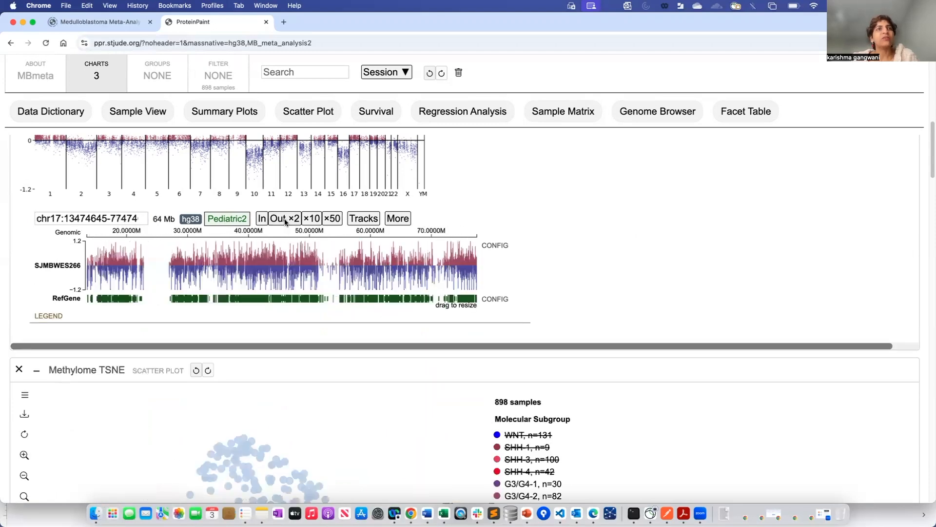
pyautogui.moveTo(297, 279); pyautogui.dragTo(262, 284)
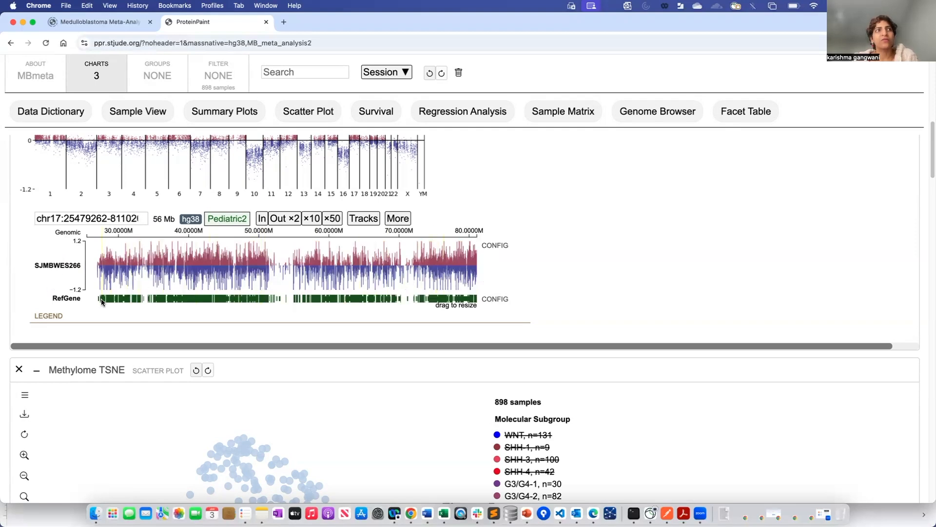
pyautogui.moveTo(104, 299)
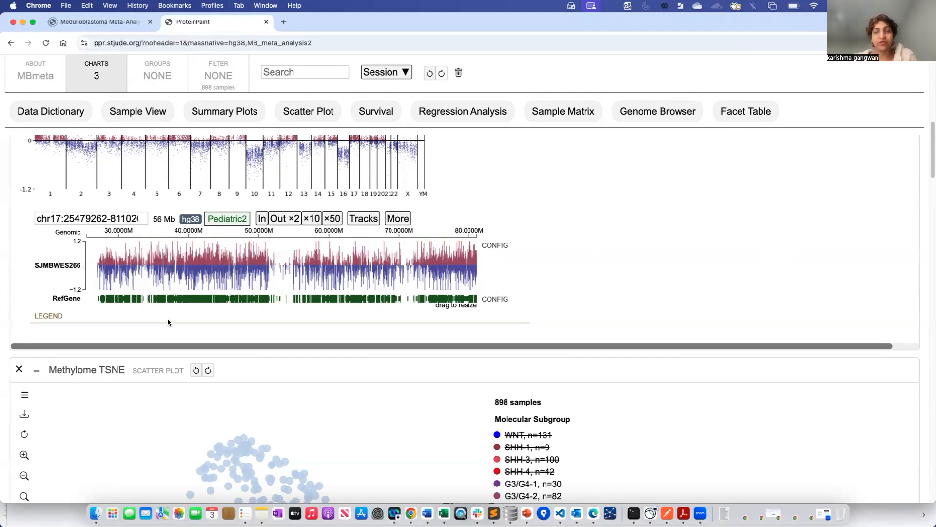
# Go to the gene TP53 in the probe-level methylation browser.
pyautogui.click(83, 218)
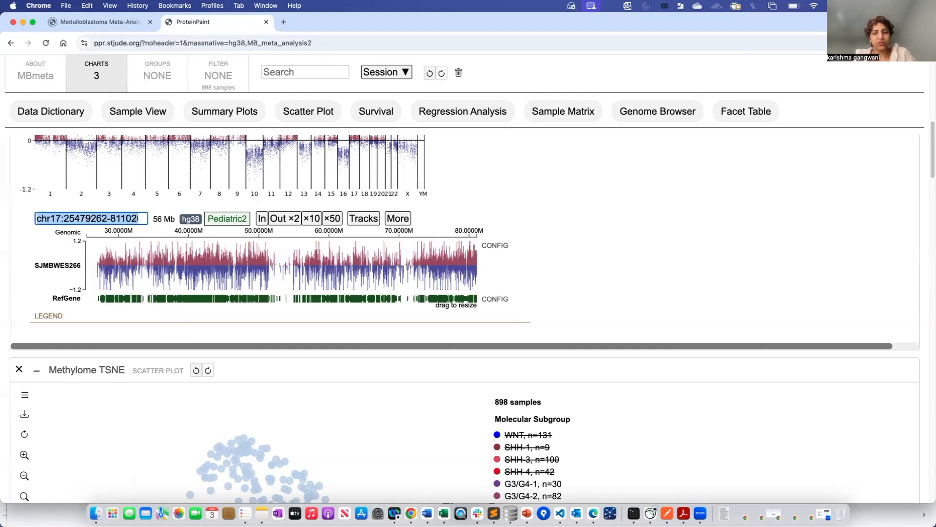
pyautogui.write('tp52')
pyautogui.press('BackSpace')
pyautogui.write('3')
pyautogui.press('Return')
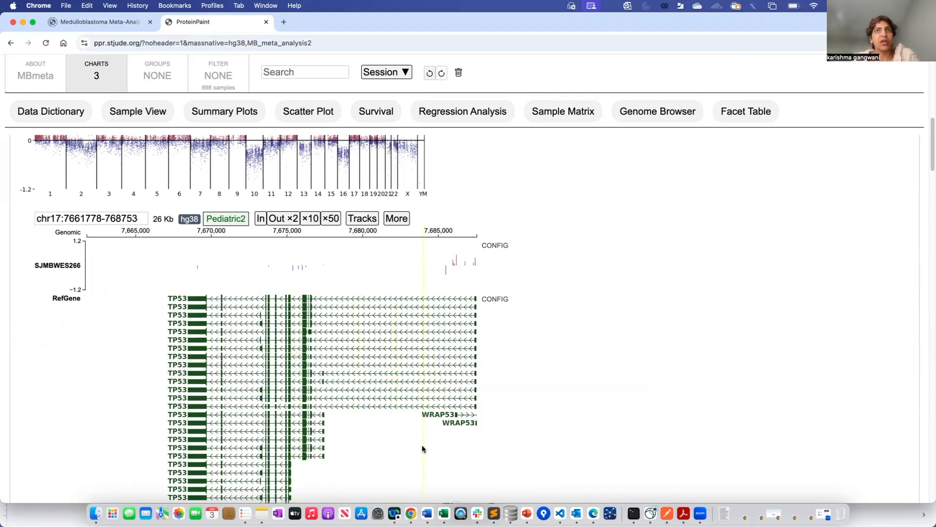
# Zoom out around TP53 to a 207 Kb region and examine the probe signal over the neighbouring genes.
pyautogui.scroll(-2, 422, 448)
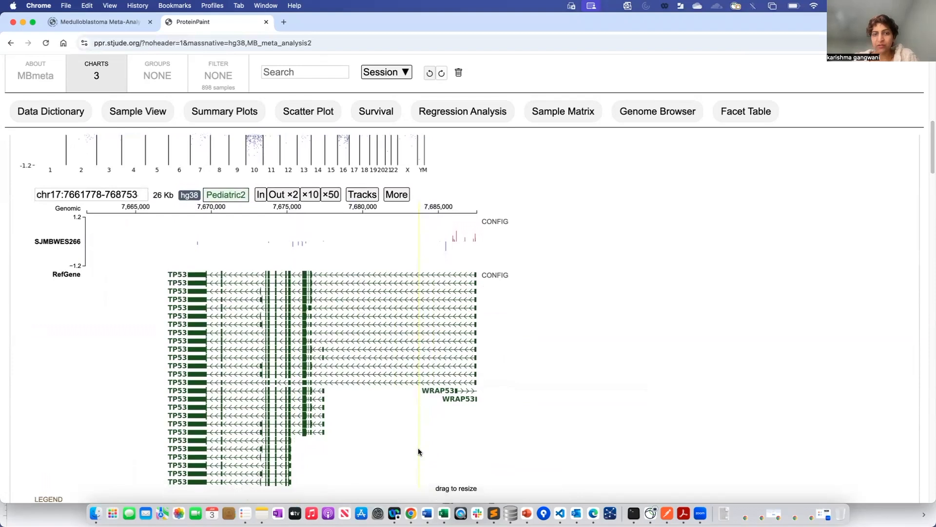
pyautogui.click(285, 196)
pyautogui.click(286, 196)
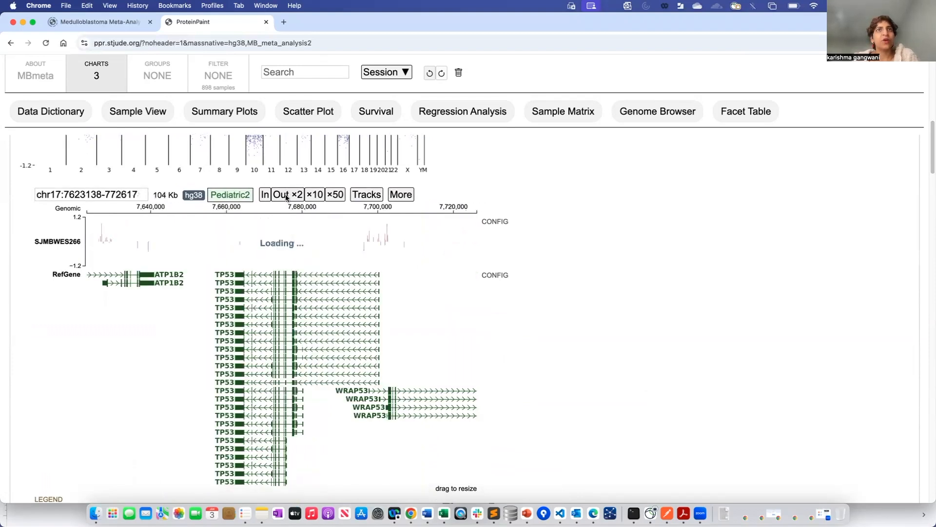
pyautogui.click(286, 195)
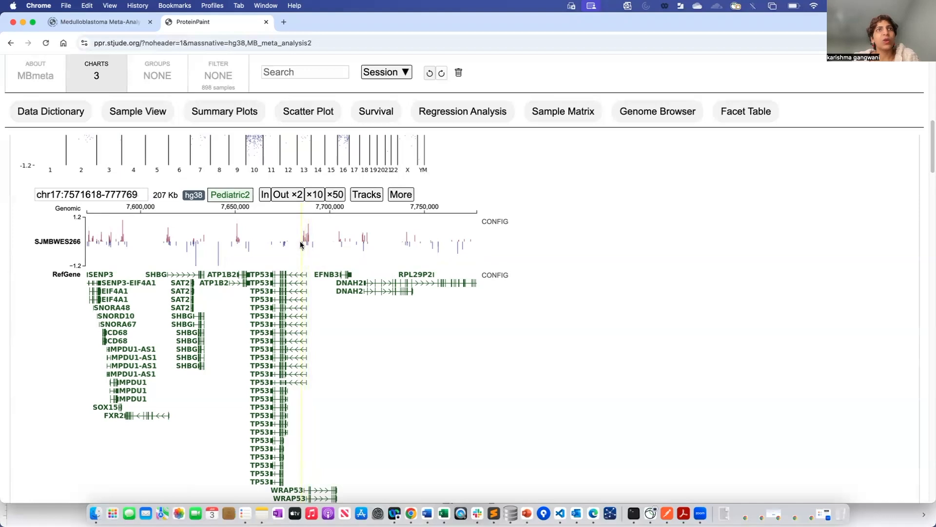
pyautogui.scroll(-2, 352, 415)
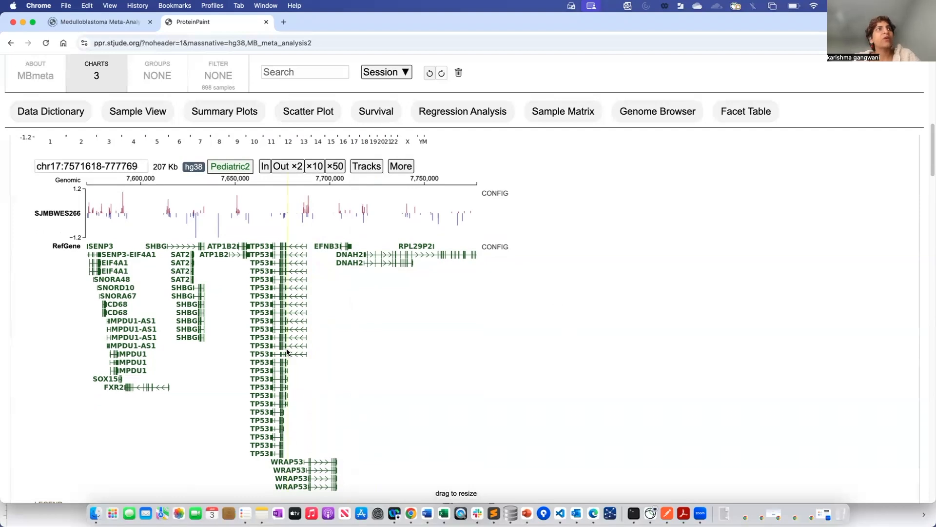
# Close the Sample View and return to the Methylome TSNE plot.
pyautogui.scroll(10, 285, 348)
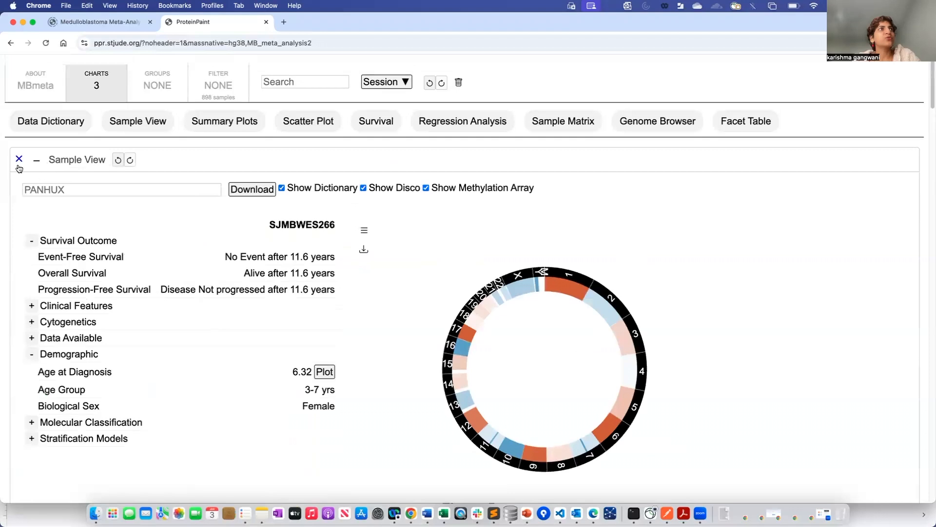
pyautogui.click(19, 160)
pyautogui.scroll(-1, 104, 324)
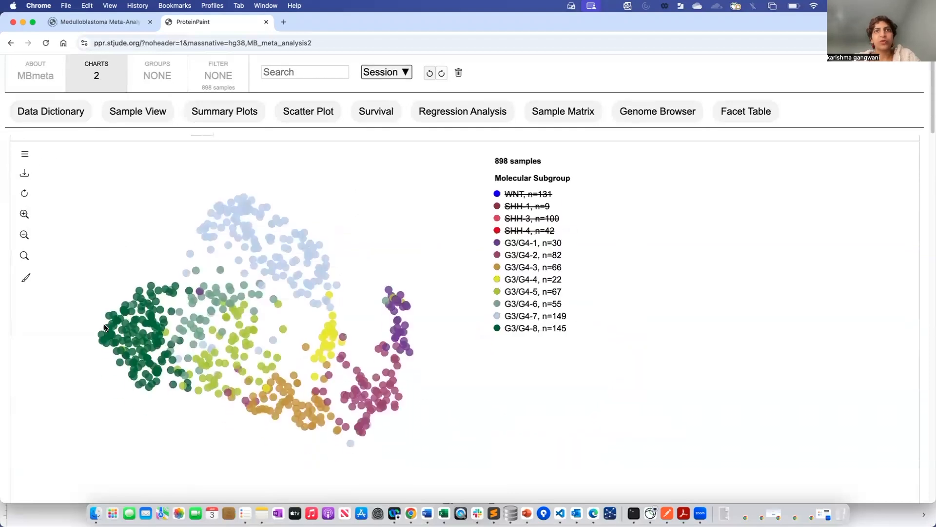
pyautogui.scroll(-3, 105, 328)
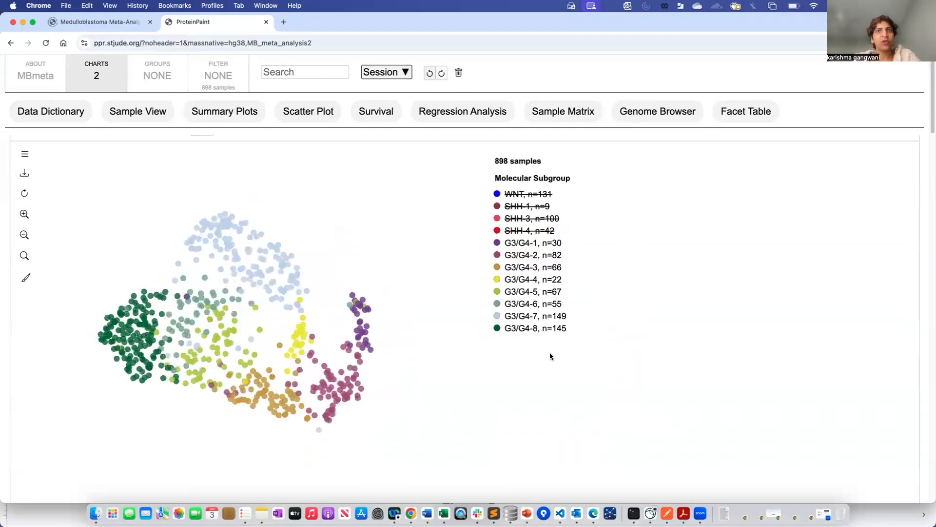
# Lasso the G3/G4-2 cluster on the Methylome TSNE plot and add the selected samples to a group.
pyautogui.press('super+minus')
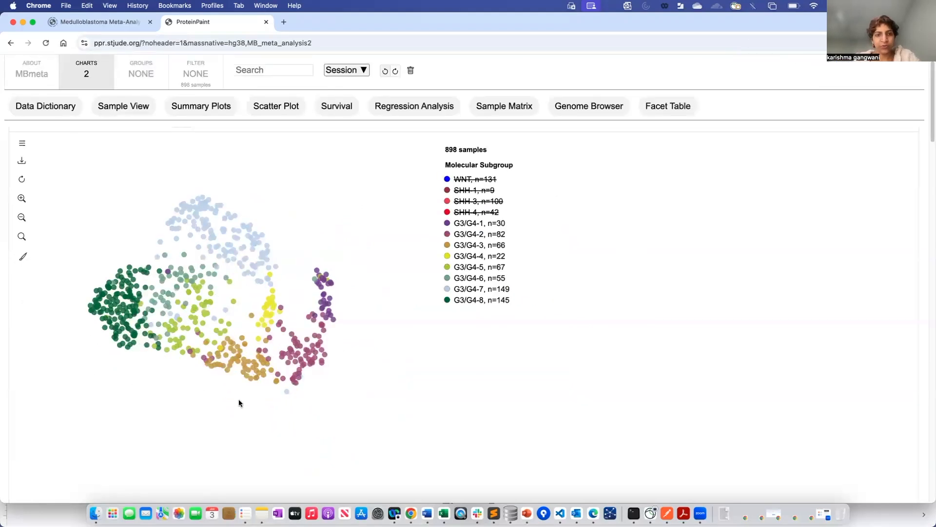
pyautogui.scroll(-2, 238, 403)
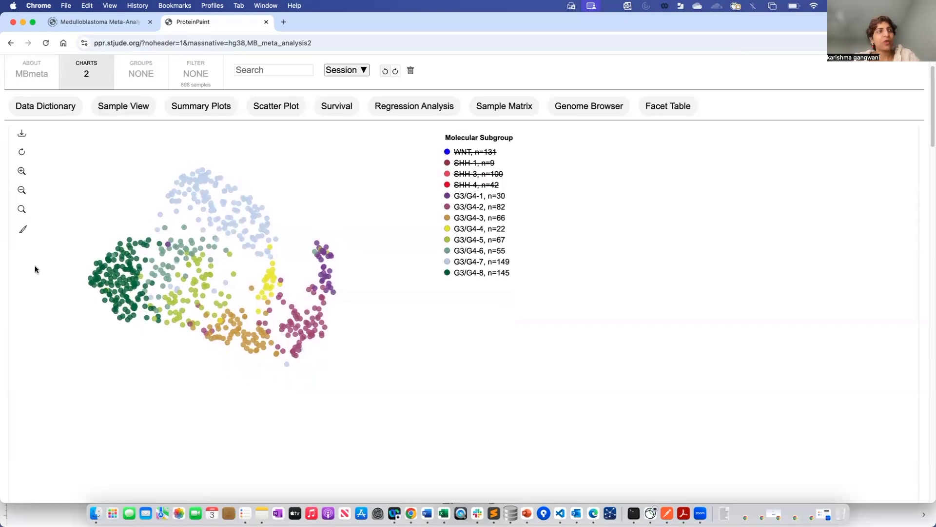
pyautogui.click(24, 230)
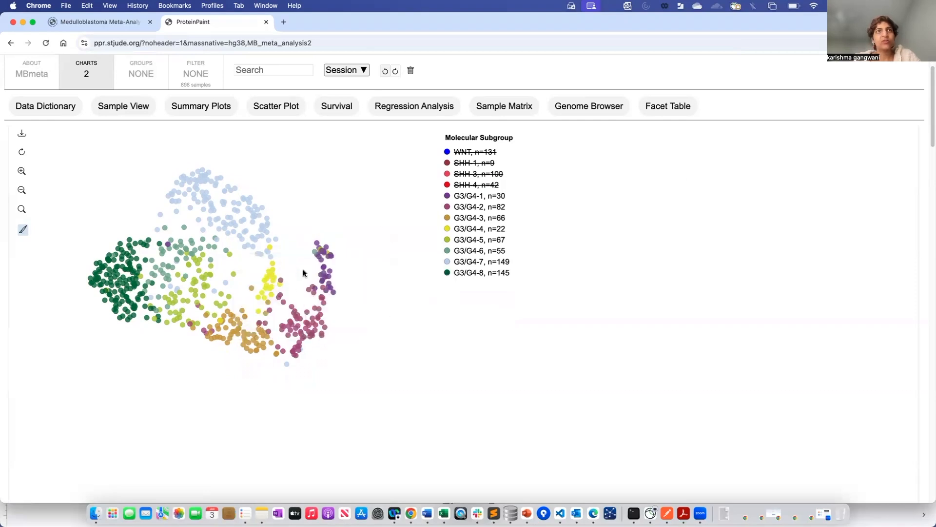
pyautogui.moveTo(330, 286)
pyautogui.mouseDown()
pyautogui.moveTo(298, 278)
pyautogui.moveTo(259, 316)
pyautogui.moveTo(283, 371)
pyautogui.moveTo(341, 345)
pyautogui.moveTo(345, 296)
pyautogui.moveTo(325, 288)
pyautogui.mouseUp()
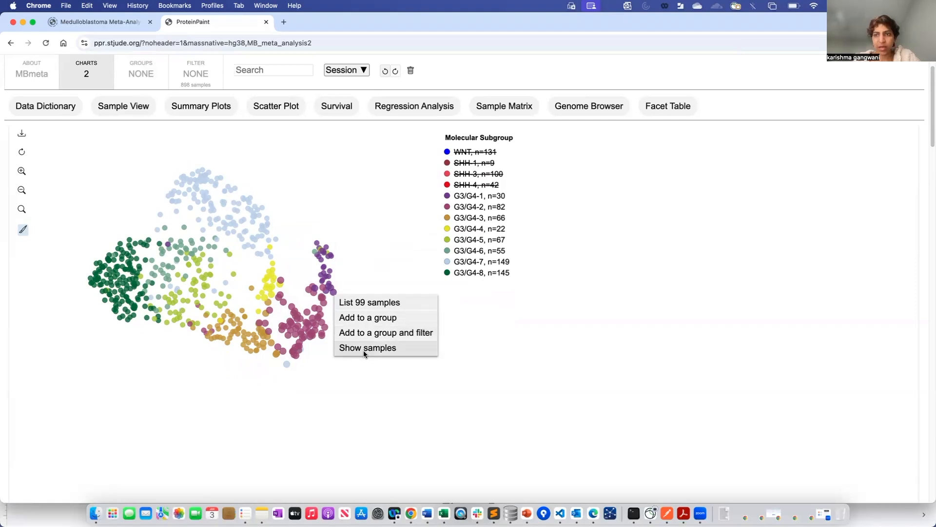
pyautogui.click(368, 318)
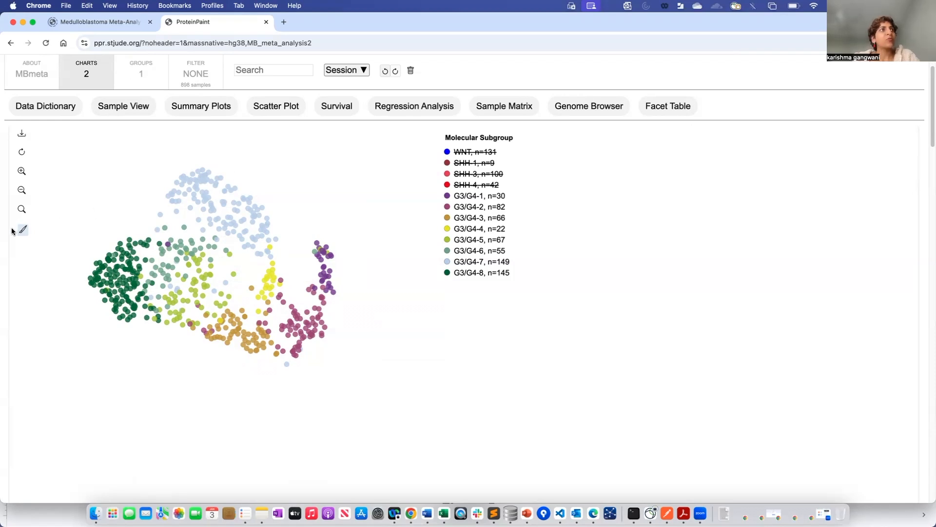
# Lasso the light-blue G3/G4-7 cluster on the Methylome TSNE plot and add its samples to a second group.
pyautogui.moveTo(170, 166)
pyautogui.mouseDown()
pyautogui.moveTo(150, 185)
pyautogui.moveTo(187, 247)
pyautogui.moveTo(294, 239)
pyautogui.moveTo(267, 171)
pyautogui.mouseUp()
pyautogui.moveTo(168, 165); pyautogui.dragTo(168, 164)
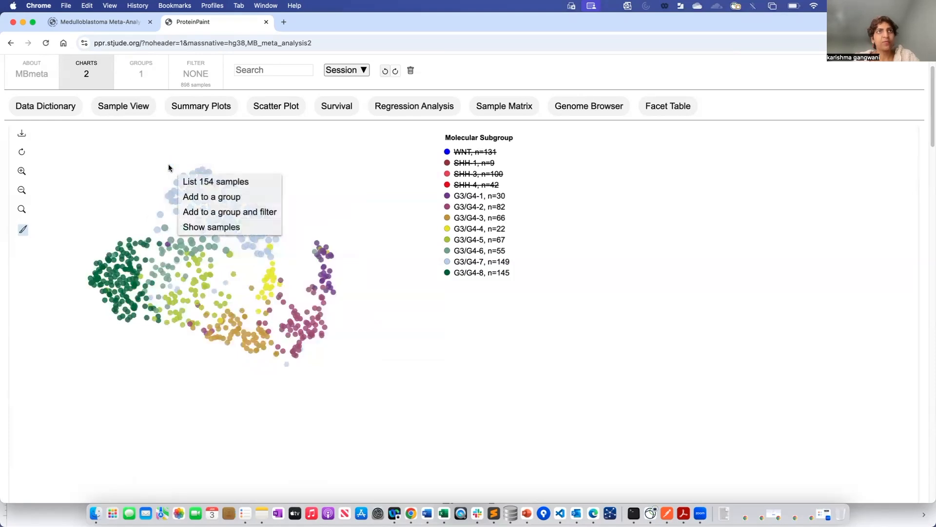
pyautogui.click(260, 195)
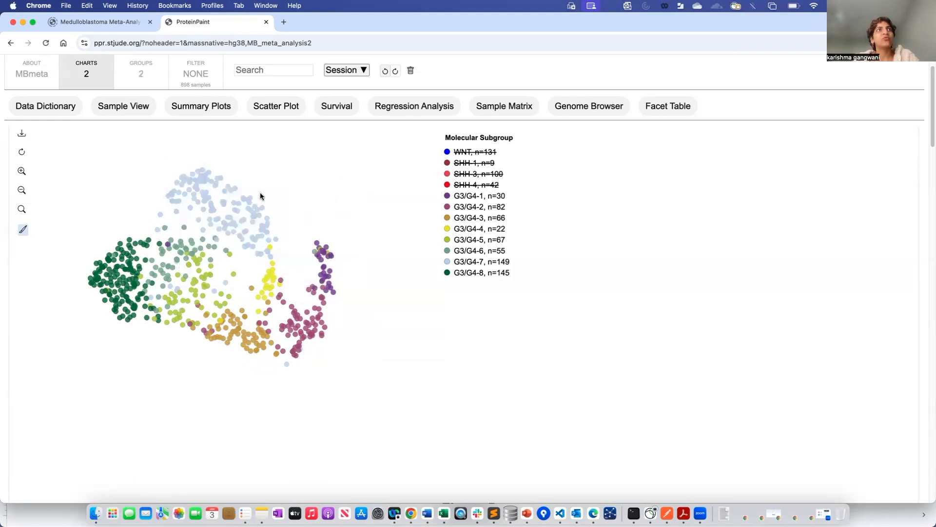
# Rename the 99-sample group as subgroup 2 and the 154-sample group as subgroup 7.
pyautogui.click(152, 85)
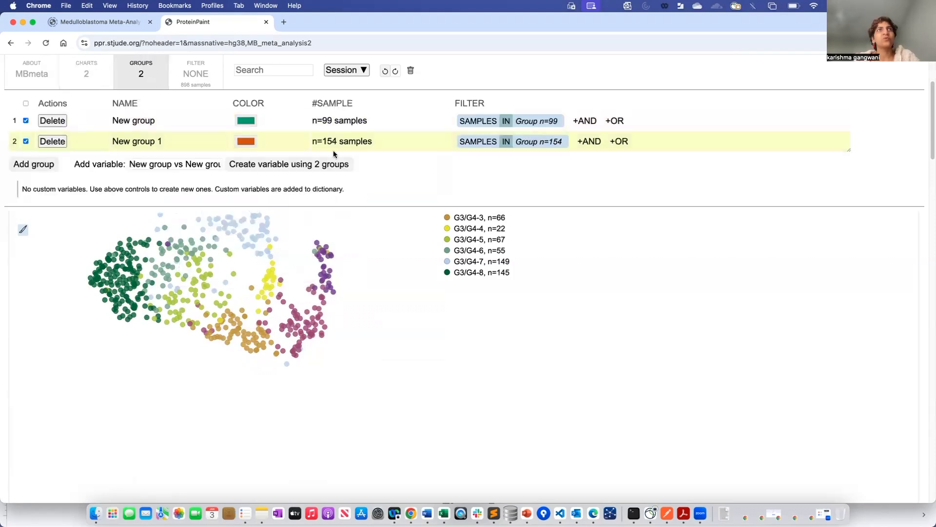
pyautogui.click(147, 124)
pyautogui.write('subgroup 2')
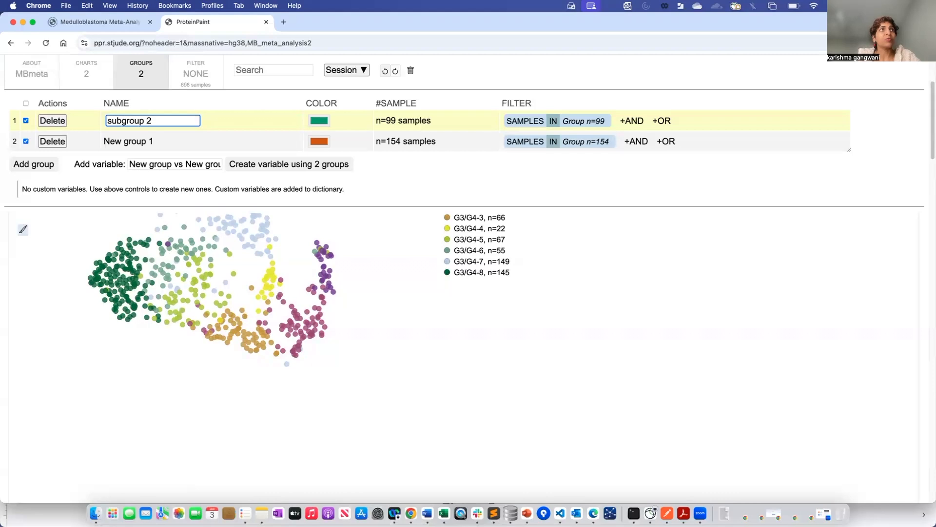
pyautogui.press('Return')
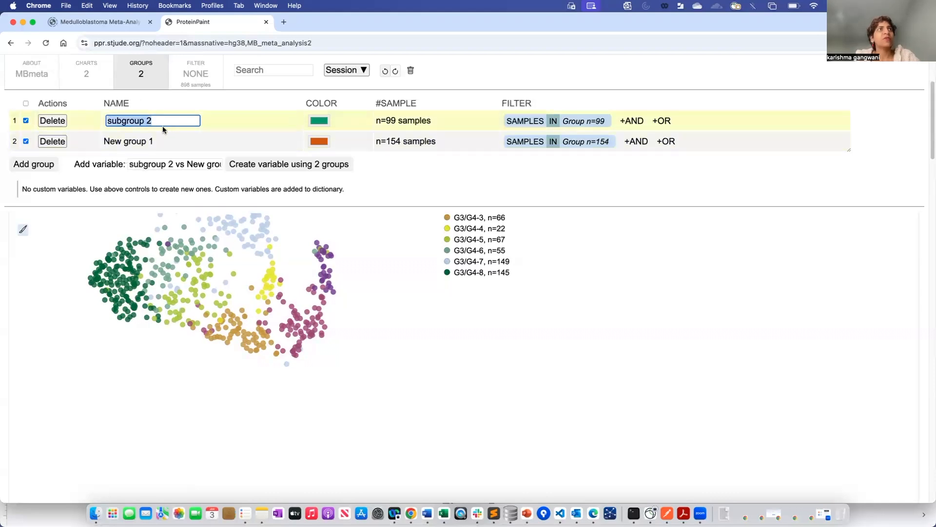
pyautogui.click(163, 122)
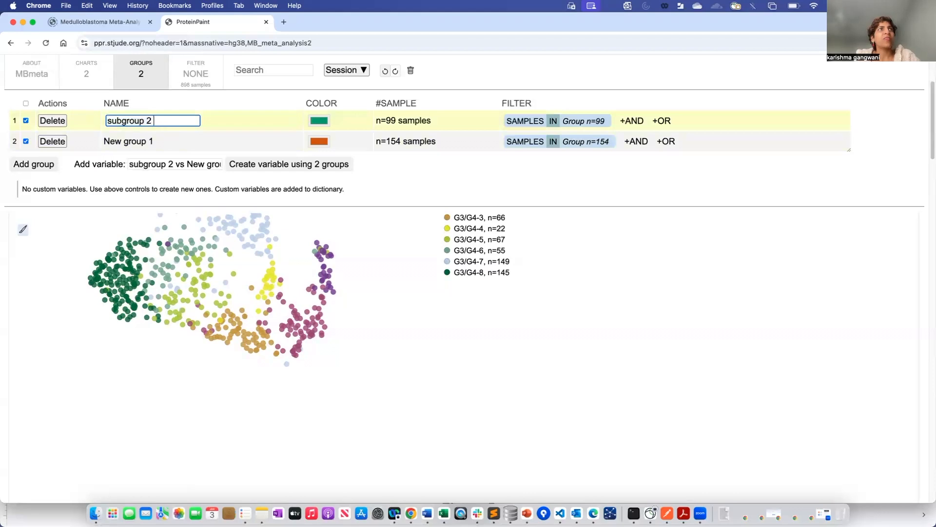
pyautogui.click(159, 140)
pyautogui.write('subgroup 7')
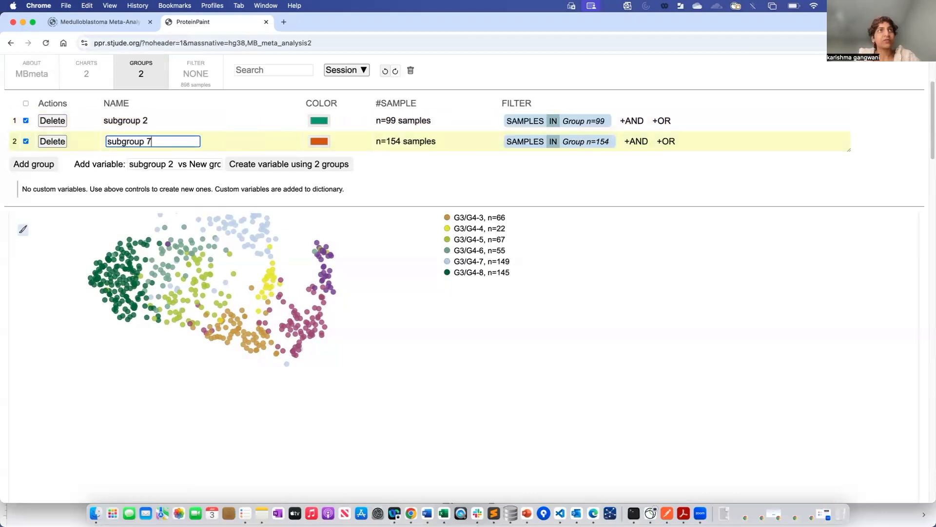
pyautogui.press('Return')
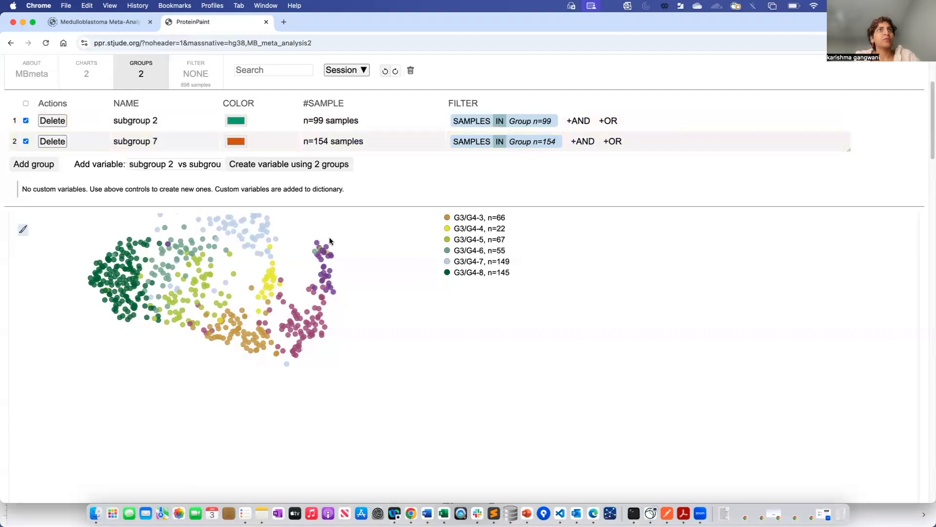
pyautogui.scroll(-1, 9, 334)
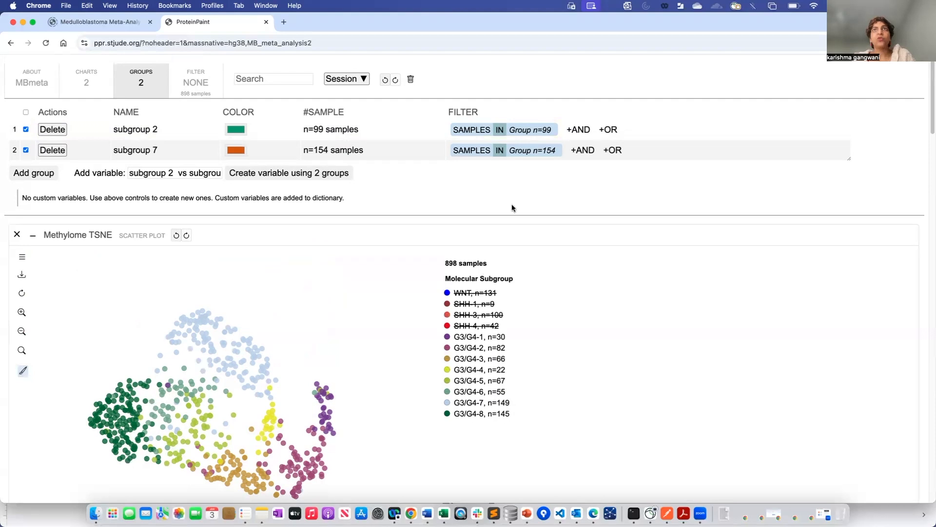
pyautogui.click(608, 131)
pyautogui.click(575, 131)
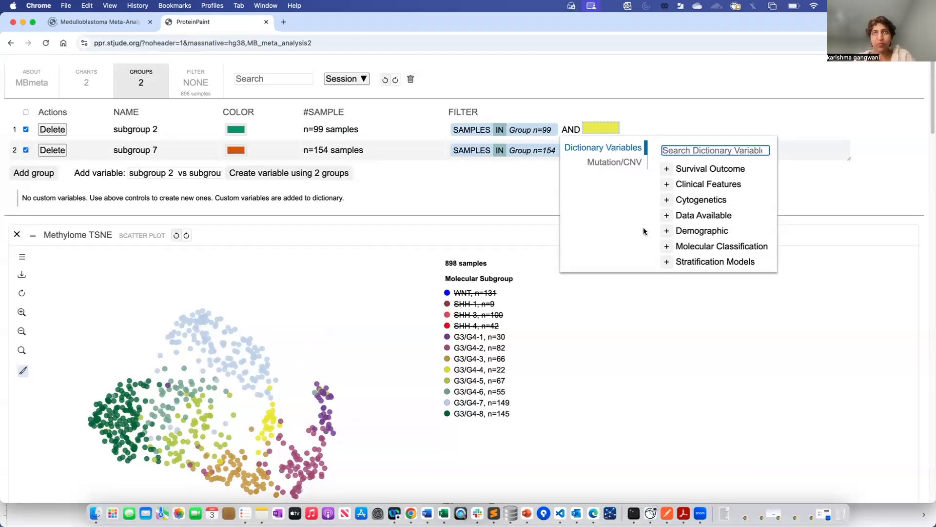
pyautogui.click(405, 211)
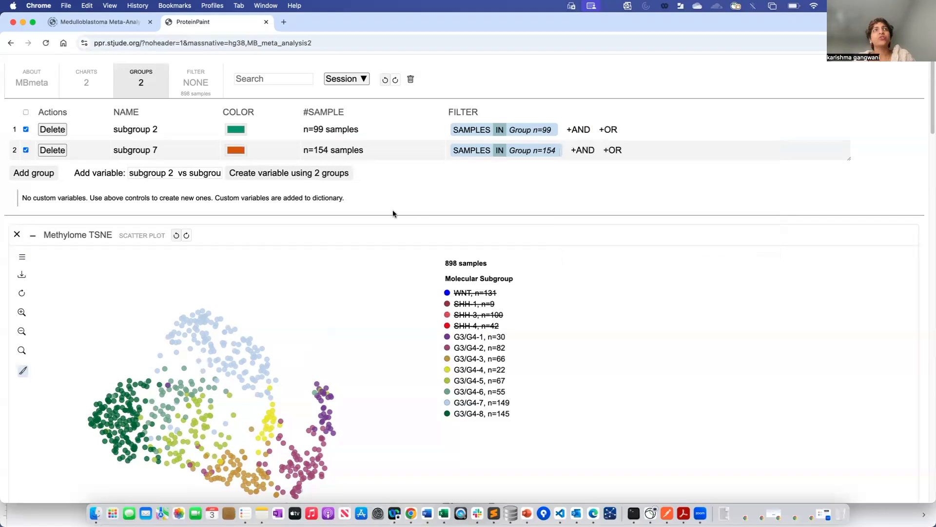
# Create a custom variable from subgroup 2 and subgroup 7 and open its summary chart from the data dictionary.
pyautogui.click(270, 175)
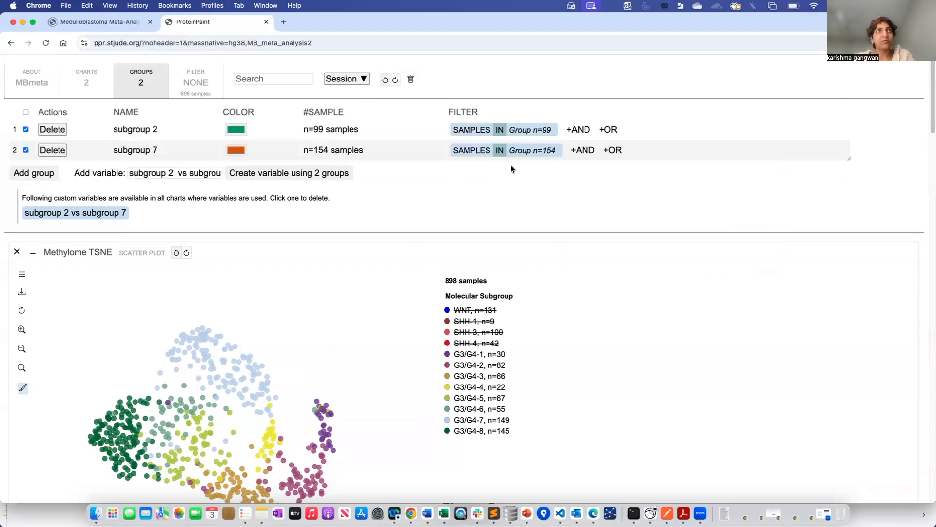
pyautogui.click(88, 94)
pyautogui.click(55, 112)
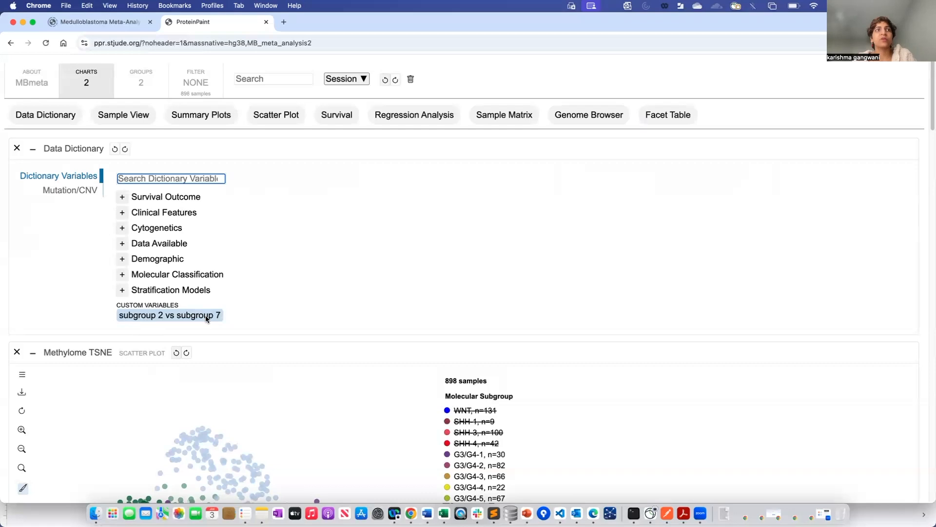
pyautogui.moveTo(179, 304); pyautogui.dragTo(109, 302)
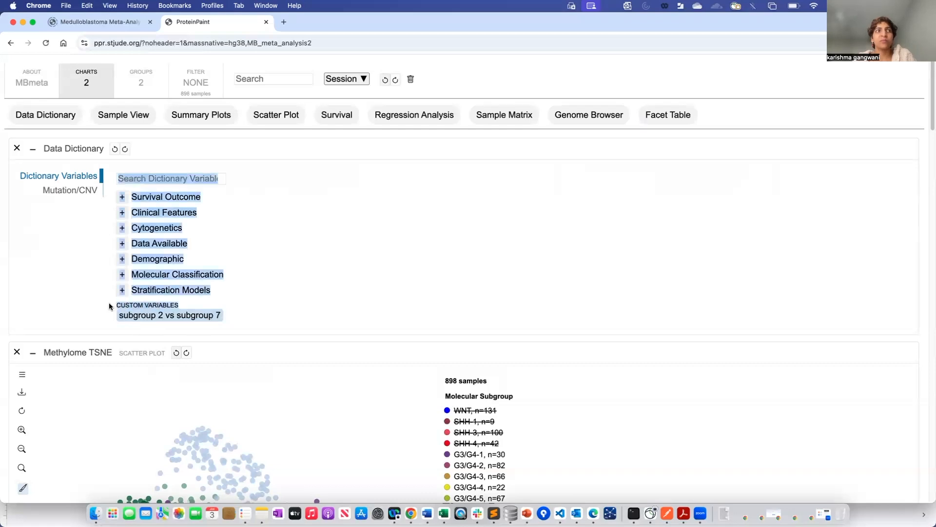
pyautogui.click(312, 300)
pyautogui.click(186, 318)
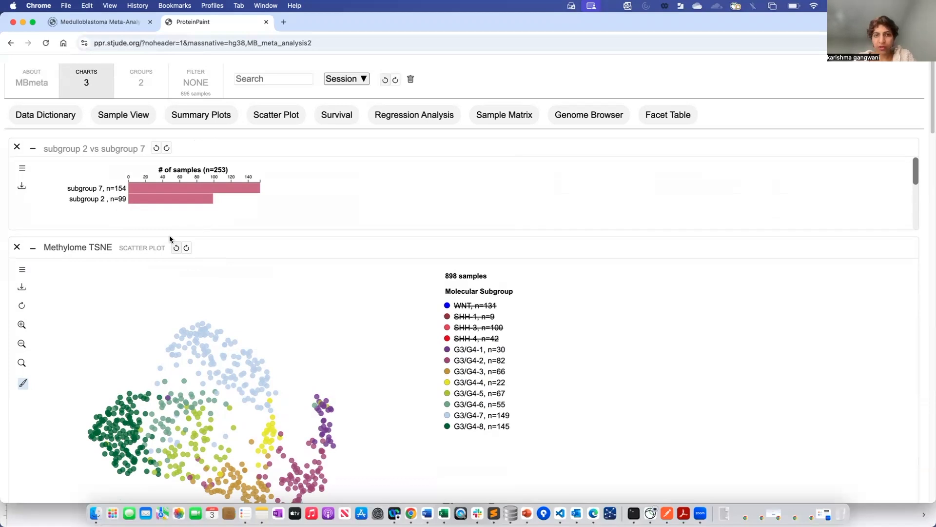
# Compare Progression-Free Survival between the groups of the custom variable subgroup 2 vs subgroup 7.
pyautogui.click(145, 90)
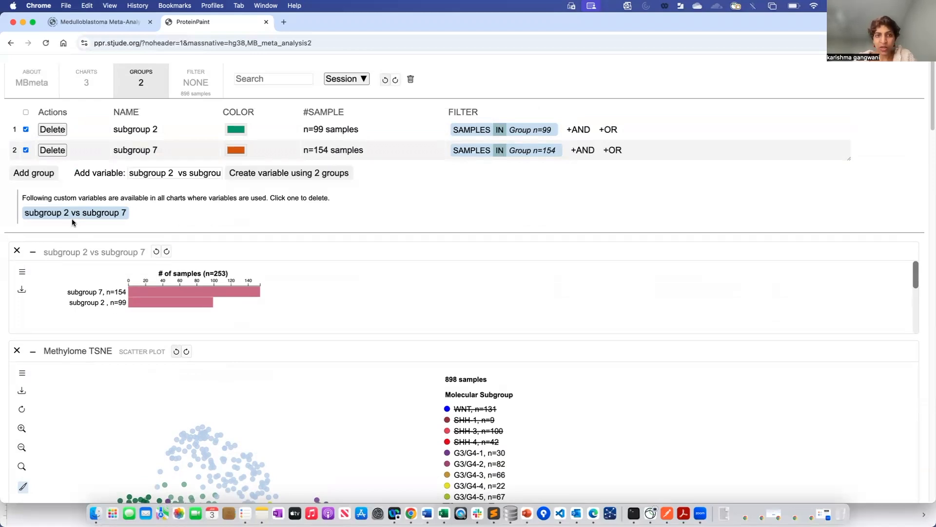
pyautogui.click(98, 214)
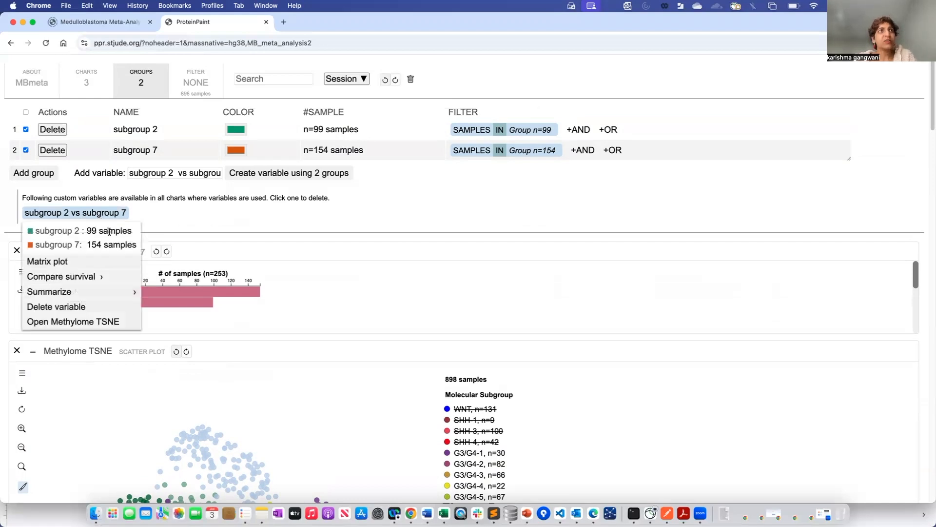
pyautogui.moveTo(128, 231); pyautogui.dragTo(35, 233)
pyautogui.click(132, 245)
pyautogui.moveTo(131, 245); pyautogui.dragTo(43, 246)
pyautogui.click(88, 248)
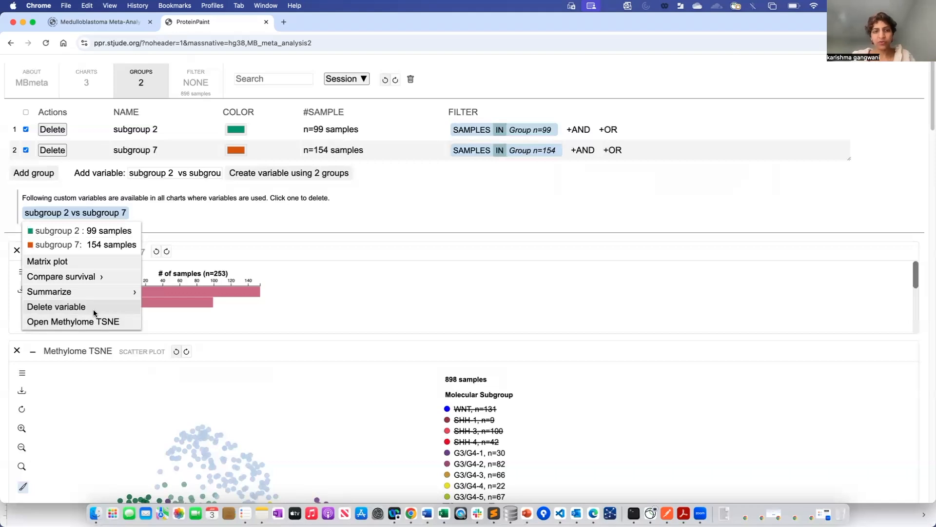
pyautogui.click(99, 277)
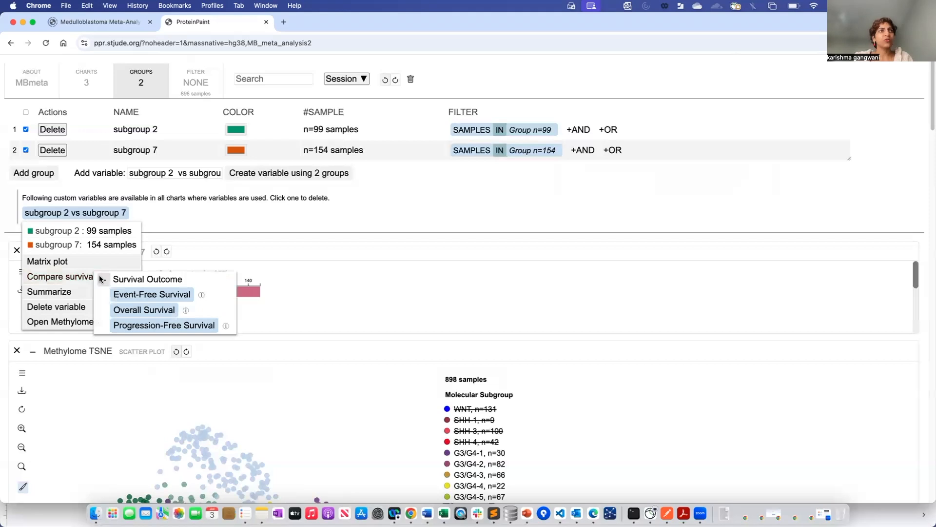
pyautogui.click(143, 325)
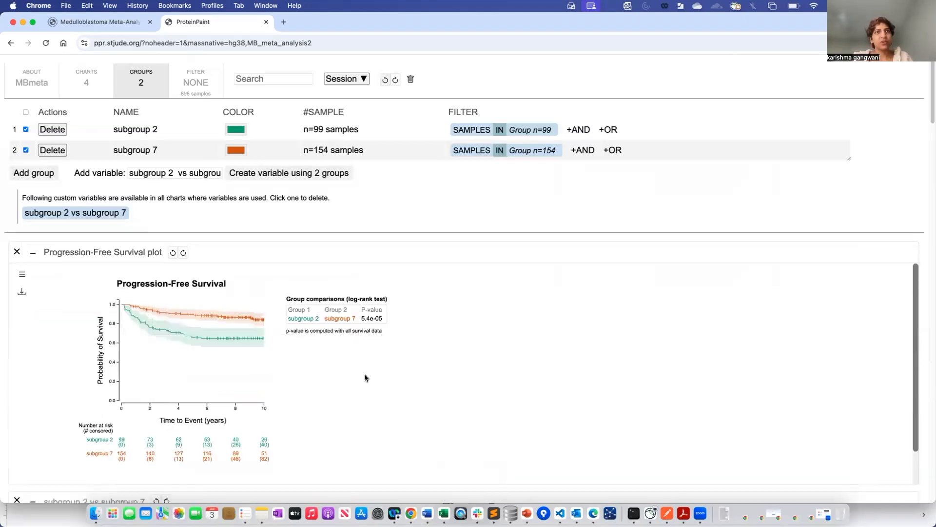
pyautogui.scroll(-1, 299, 410)
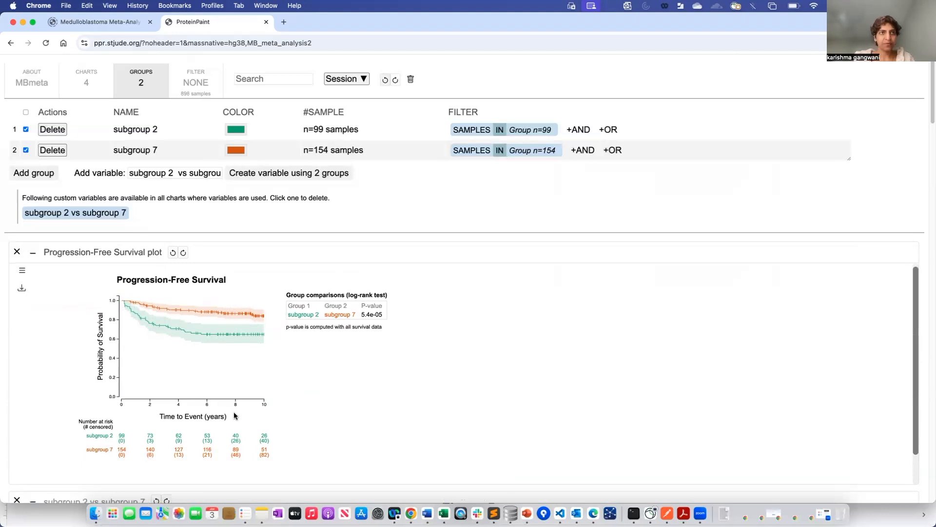
# Set the X-axis ticks of the Progression-Free Survival plot to 0,5,10 and close the plot settings.
pyautogui.click(22, 269)
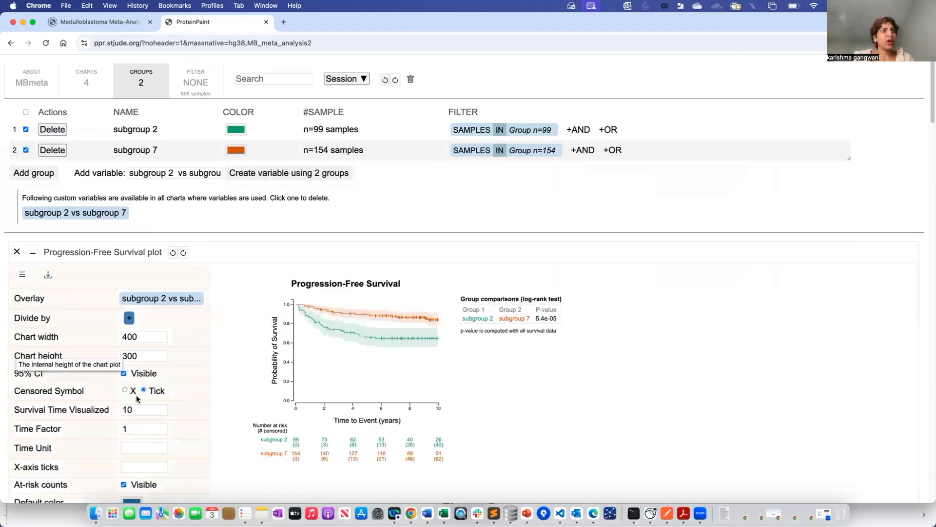
pyautogui.scroll(-1, 137, 399)
pyautogui.click(136, 437)
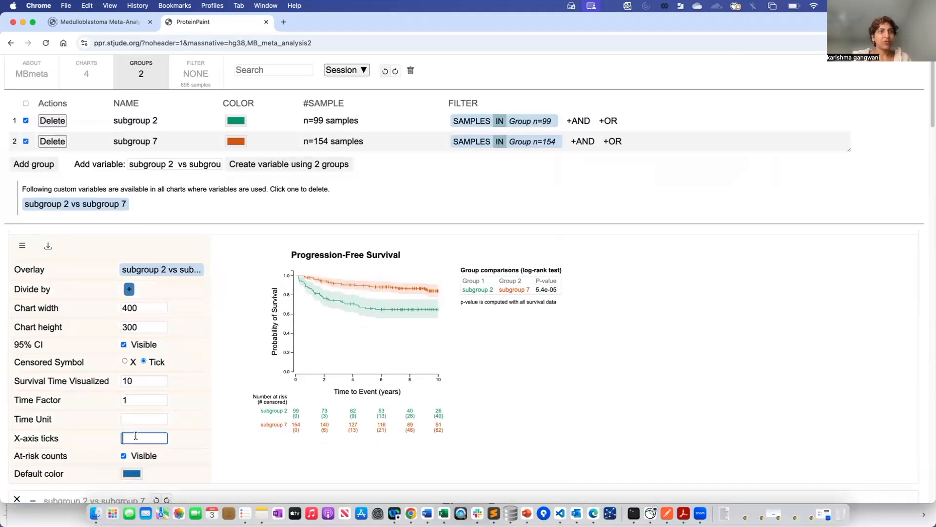
pyautogui.write('0')
pyautogui.write('5,10')
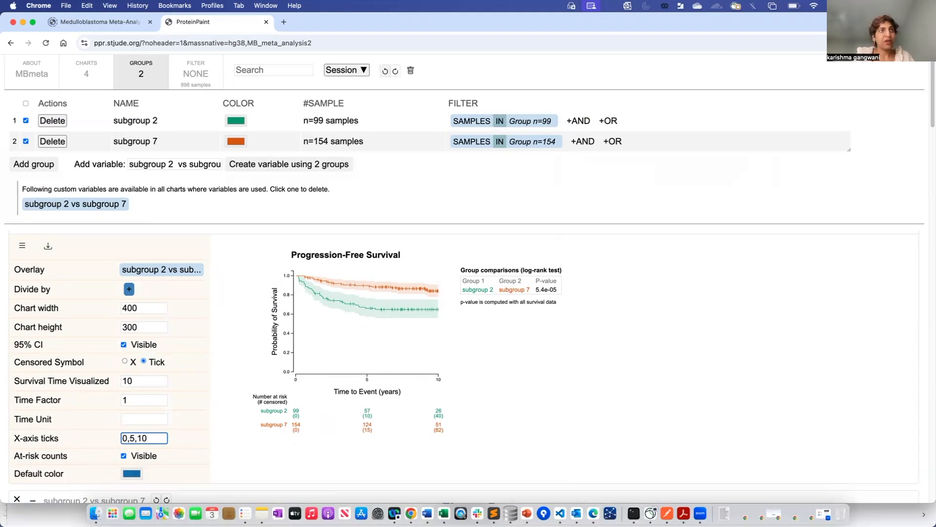
pyautogui.click(22, 247)
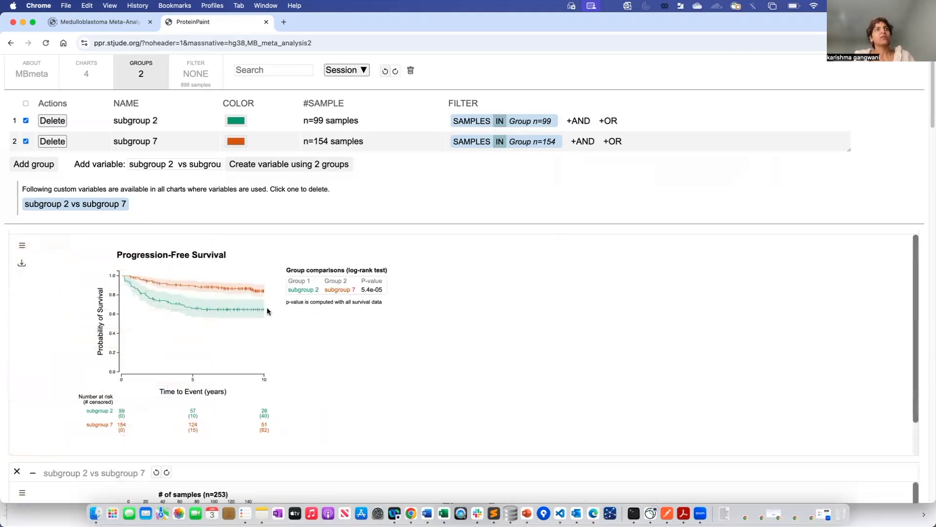
# Hide the log-rank test comparing subgroup 2 and subgroup 7, and restore it from the hidden tests.
pyautogui.moveTo(235, 329)
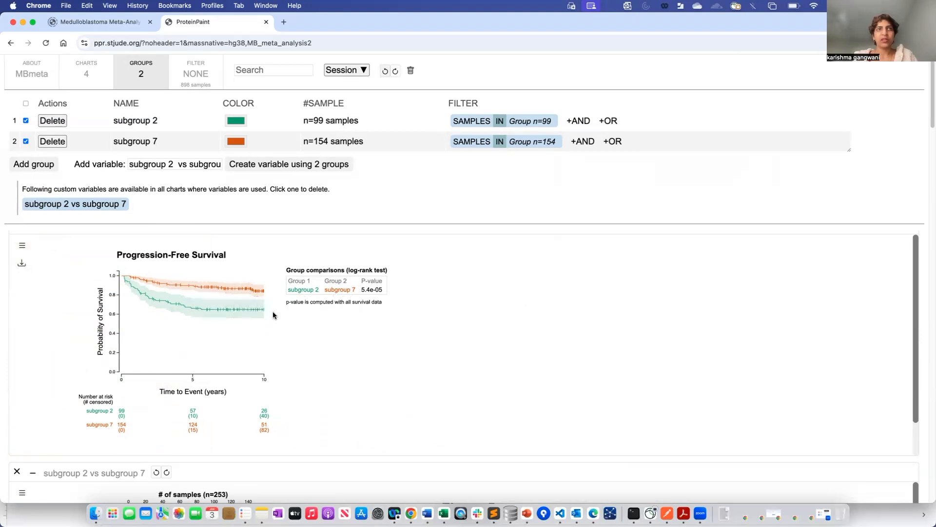
pyautogui.click(359, 292)
pyautogui.click(319, 282)
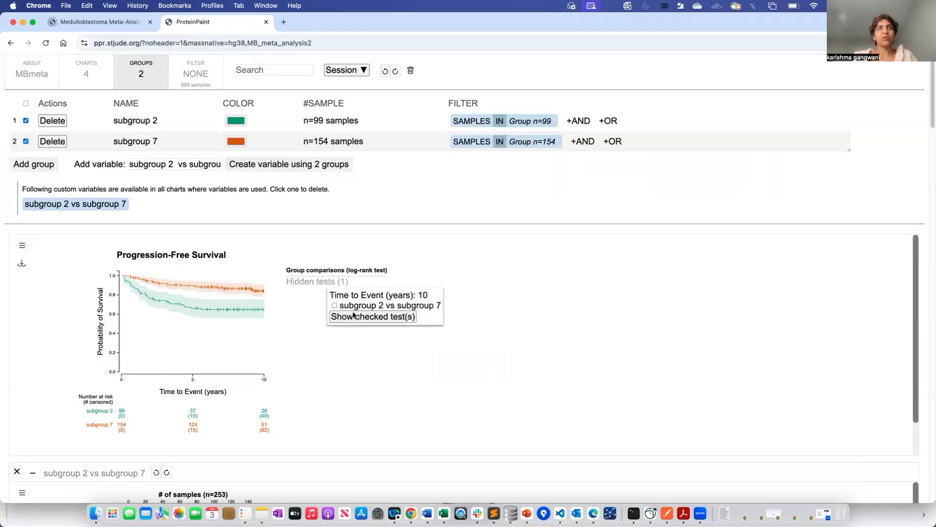
pyautogui.click(334, 305)
pyautogui.click(342, 317)
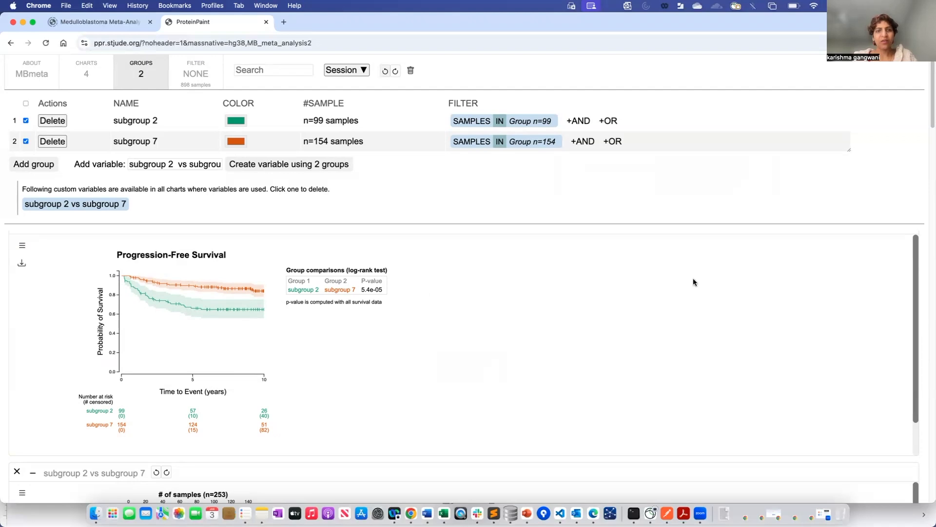
# Read the progression-free survival probabilities of both subgroups at 5 years on the curve.
pyautogui.scroll(-2, 353, 365)
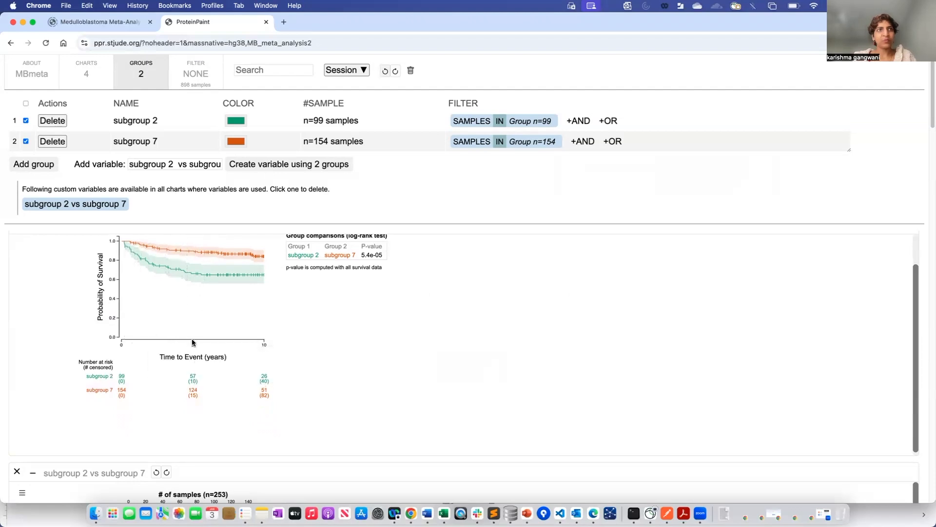
pyautogui.moveTo(194, 340)
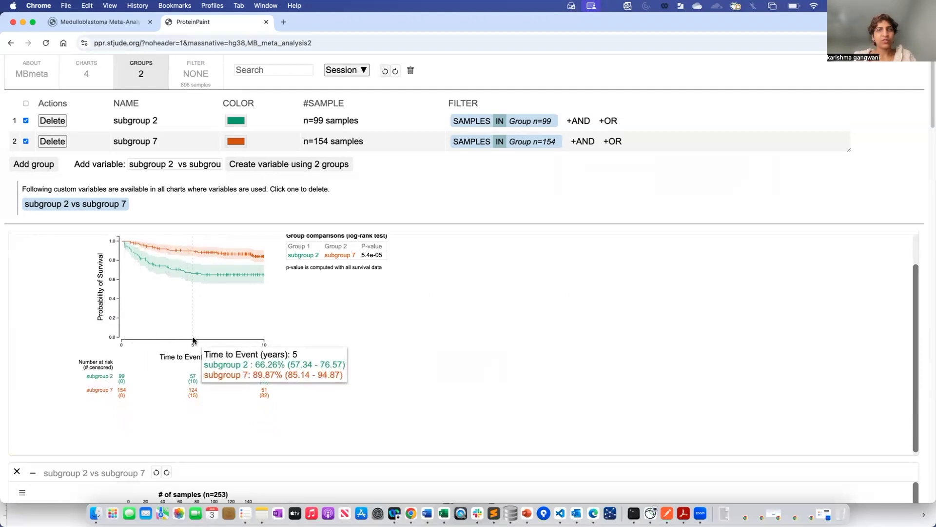
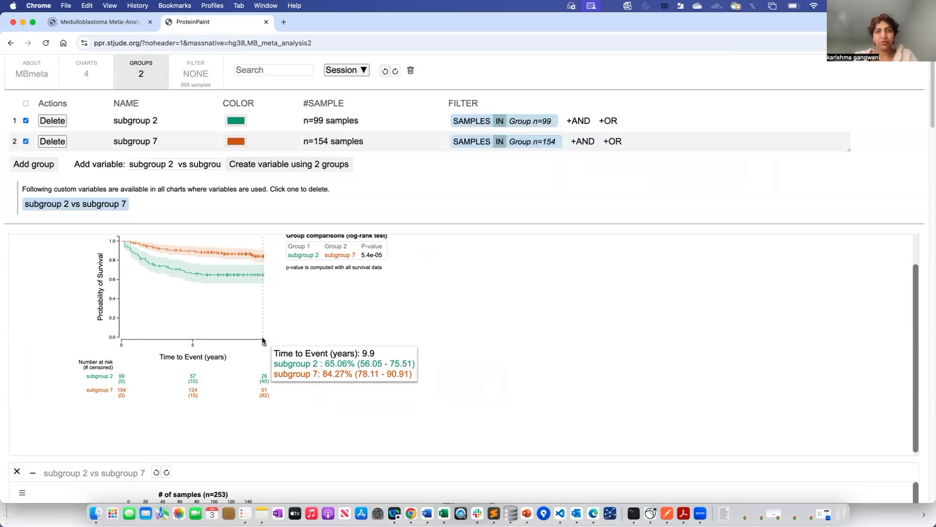
# Examine the number-at-risk and censored counts of both subgroups beneath the Progression-Free Survival curves.
pyautogui.scroll(-1, 152, 418)
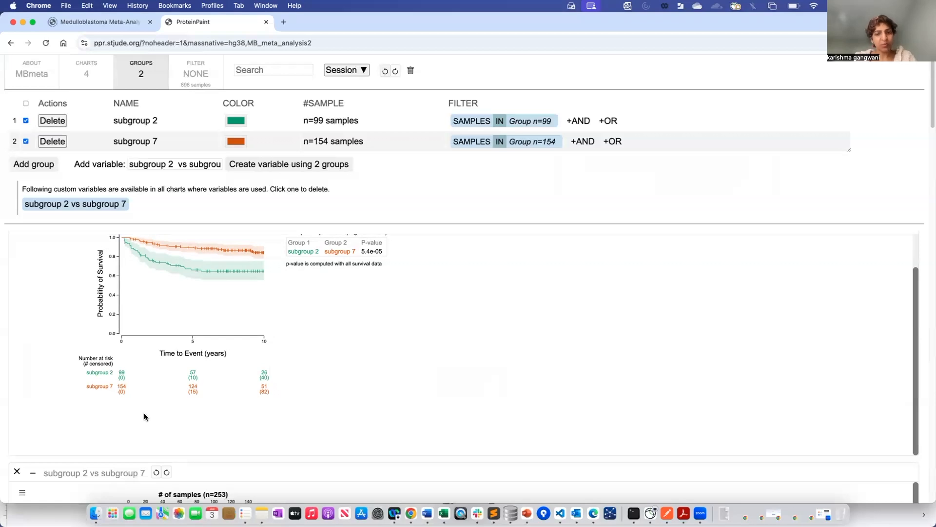
pyautogui.scroll(-1, 144, 413)
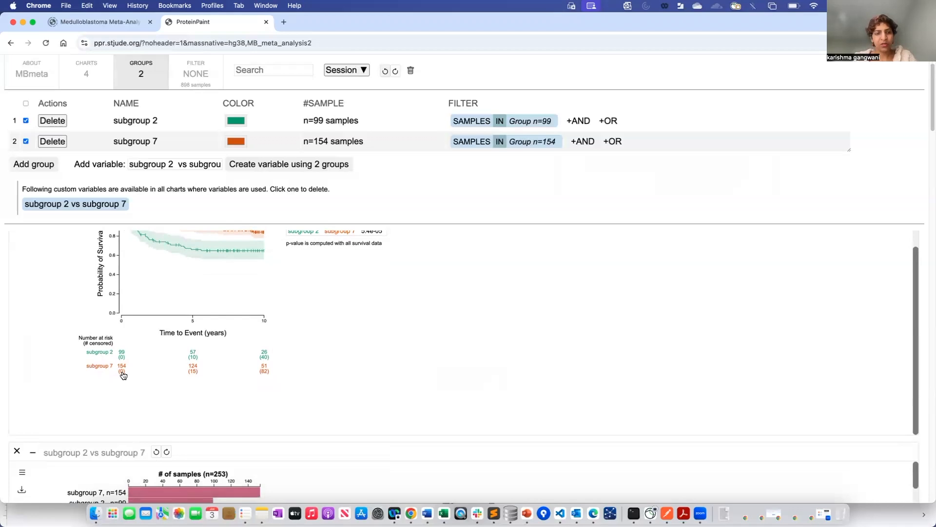
pyautogui.scroll(1, 296, 379)
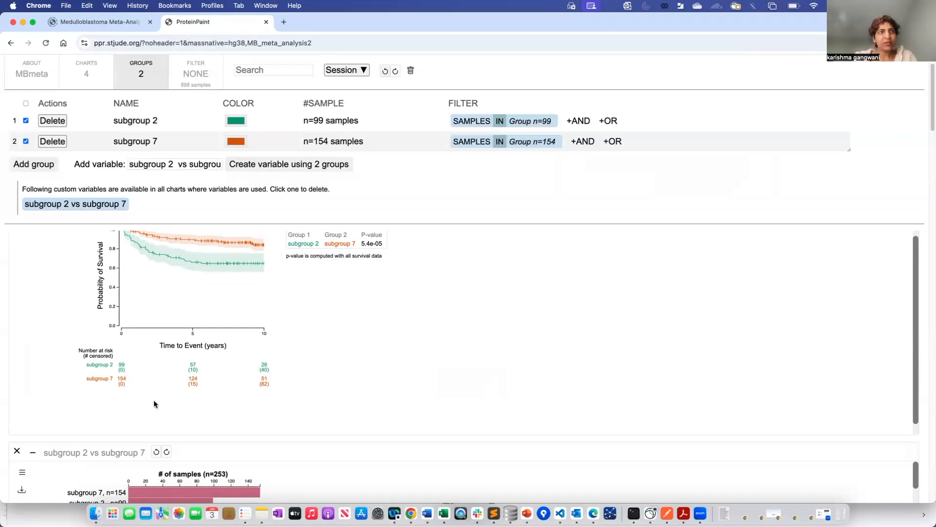
pyautogui.moveTo(192, 327)
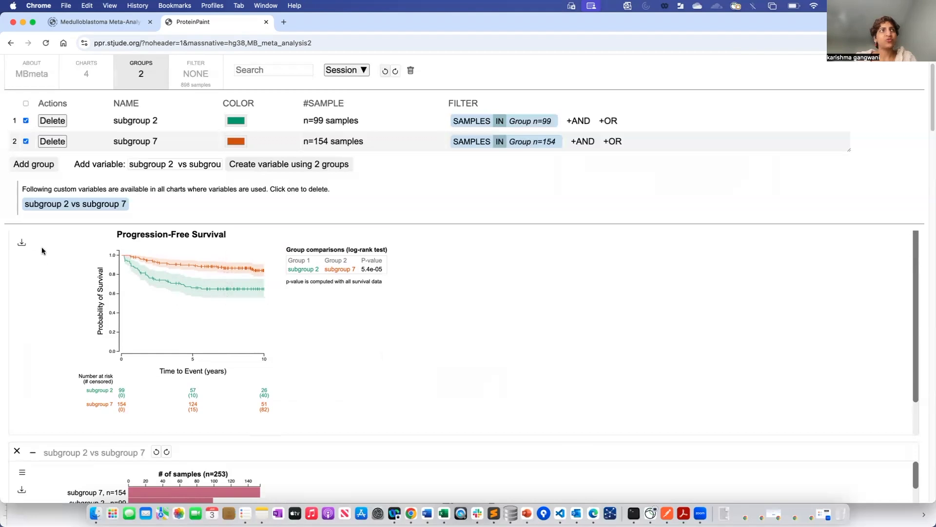
# Review the Progression-Free Survival plot's settings, including the explanation of Survival Time Visualized, and close them.
pyautogui.click(22, 274)
pyautogui.scroll(-1, 122, 356)
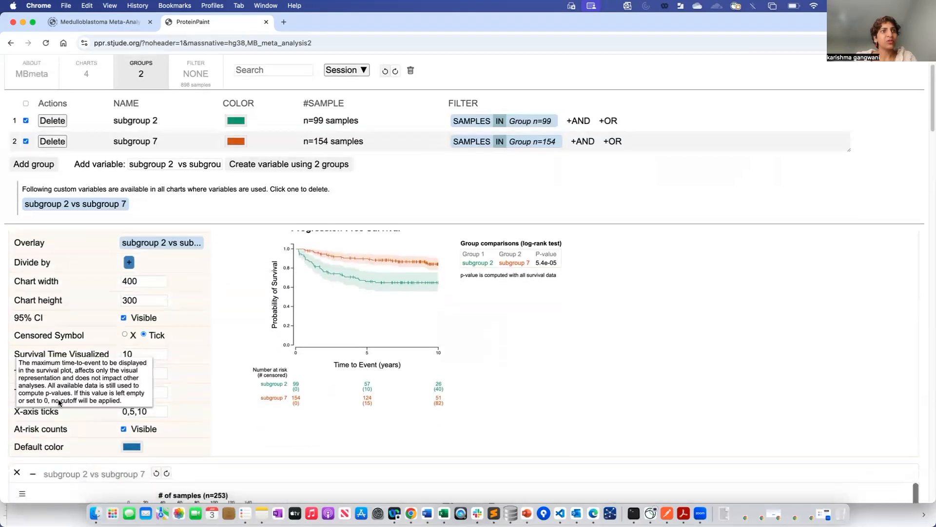
pyautogui.scroll(5, 186, 413)
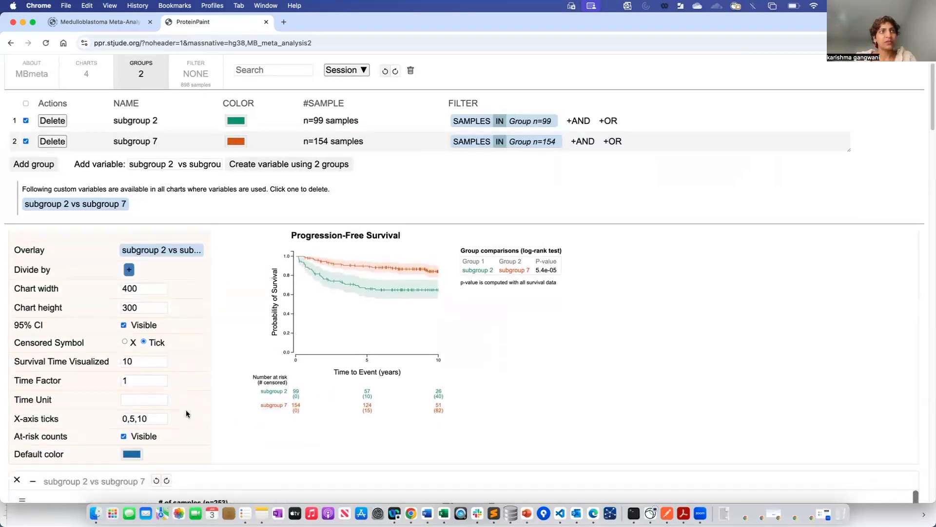
pyautogui.click(23, 275)
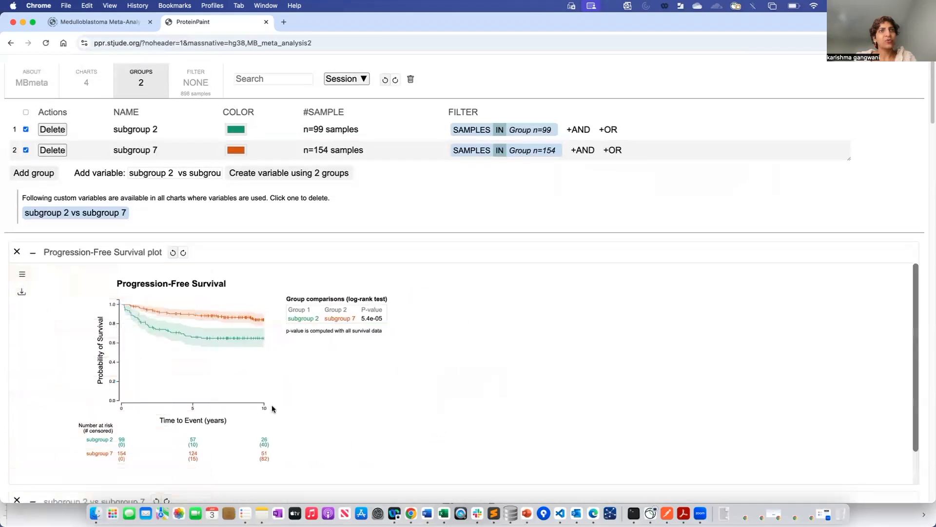
pyautogui.scroll(-1, 320, 366)
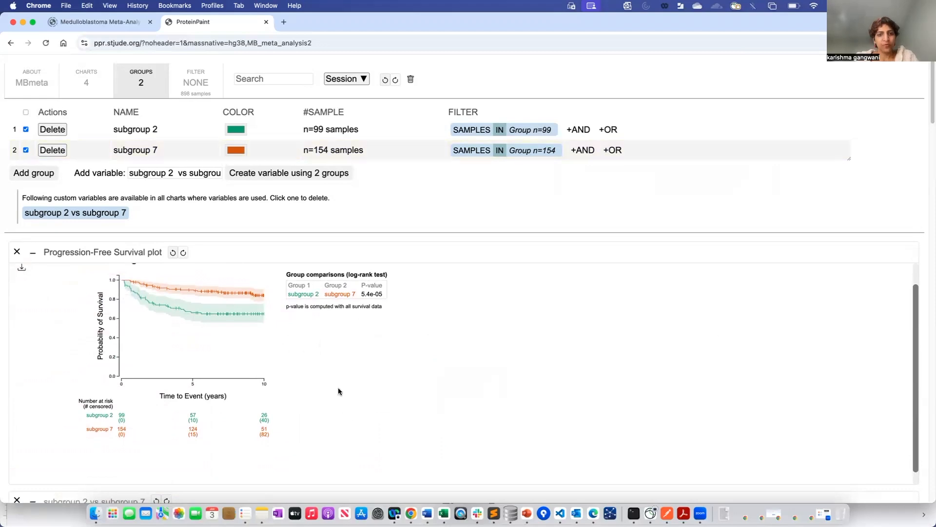
pyautogui.scroll(-1, 340, 392)
pyautogui.scroll(-1, 293, 408)
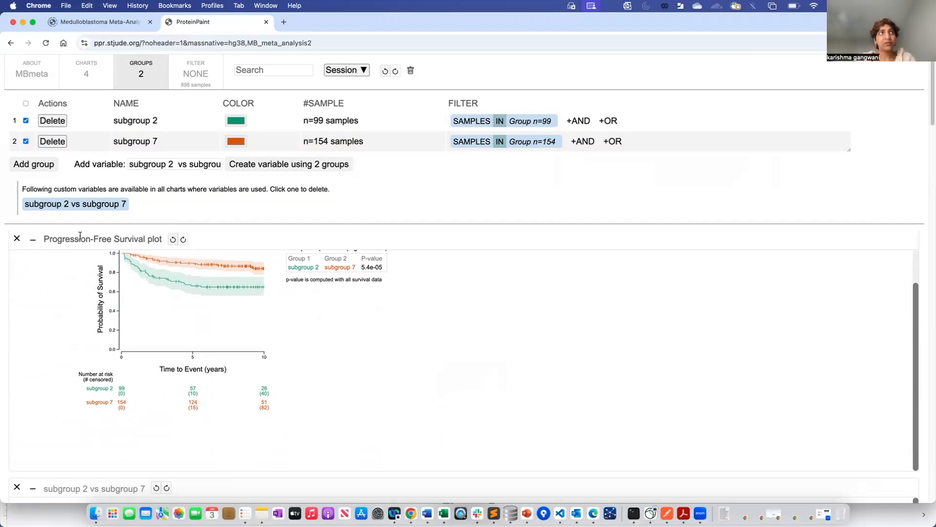
# Open the lollipop plot of gene APC from the All Mutations rows of the sample matrix grouped by Molecular Group.
pyautogui.click(87, 90)
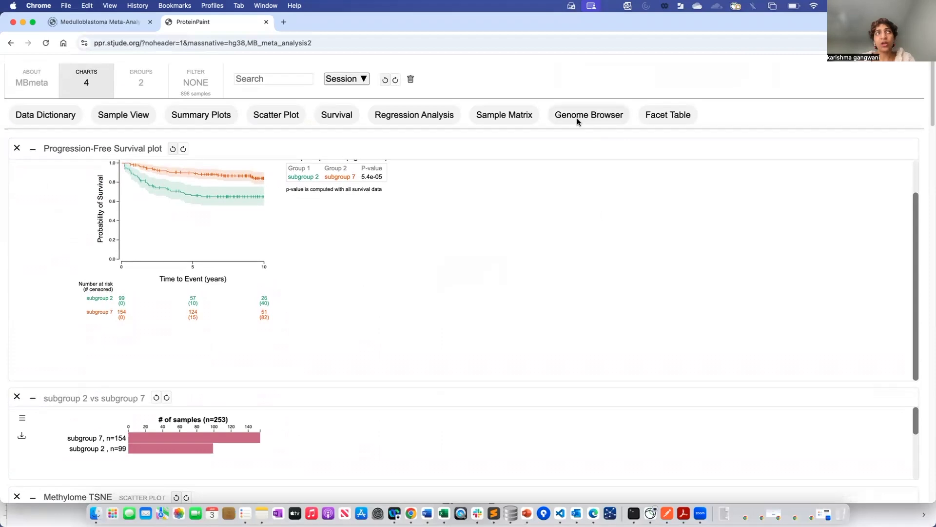
pyautogui.scroll(-10, 330, 341)
pyautogui.scroll(-1, 329, 342)
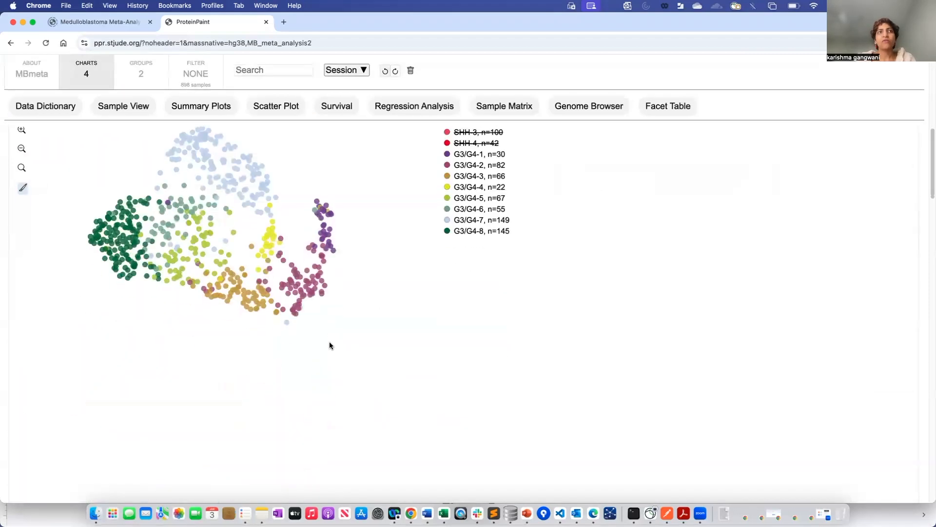
pyautogui.scroll(-8, 265, 324)
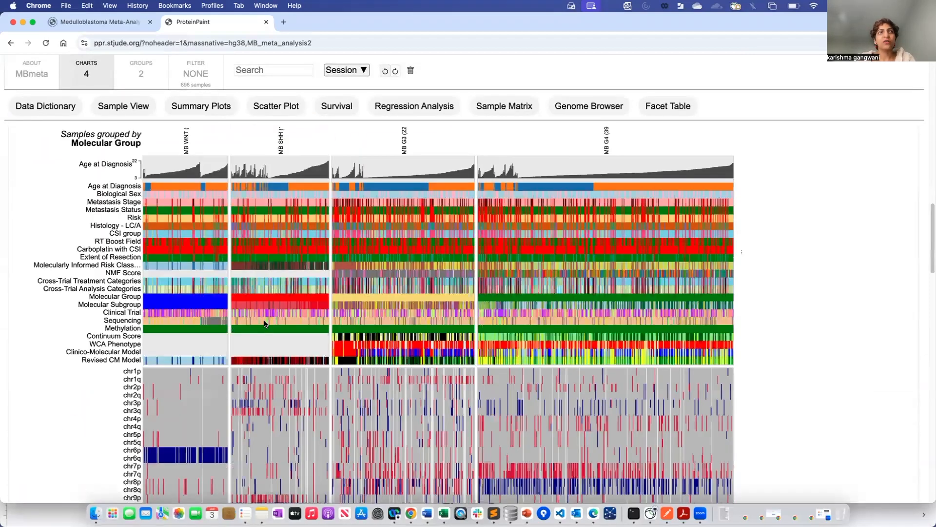
pyautogui.scroll(-10, 265, 324)
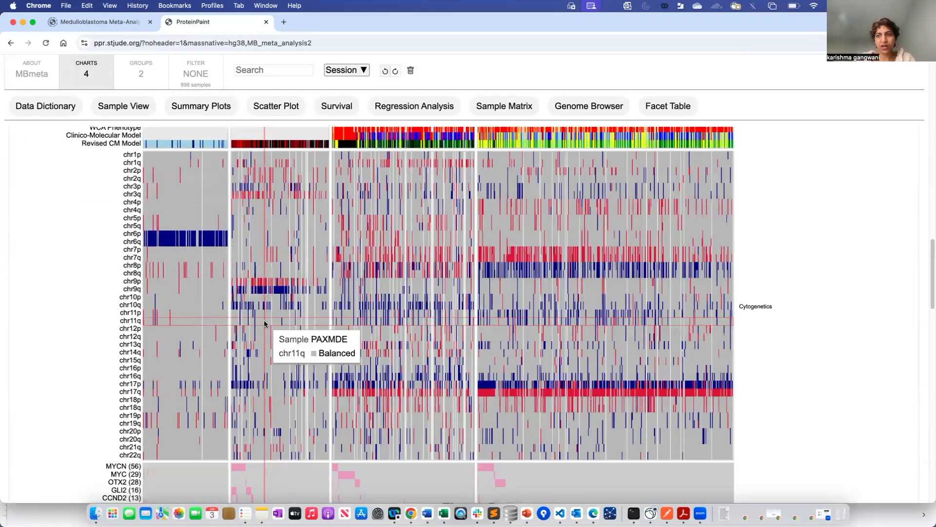
pyautogui.scroll(-2, 265, 324)
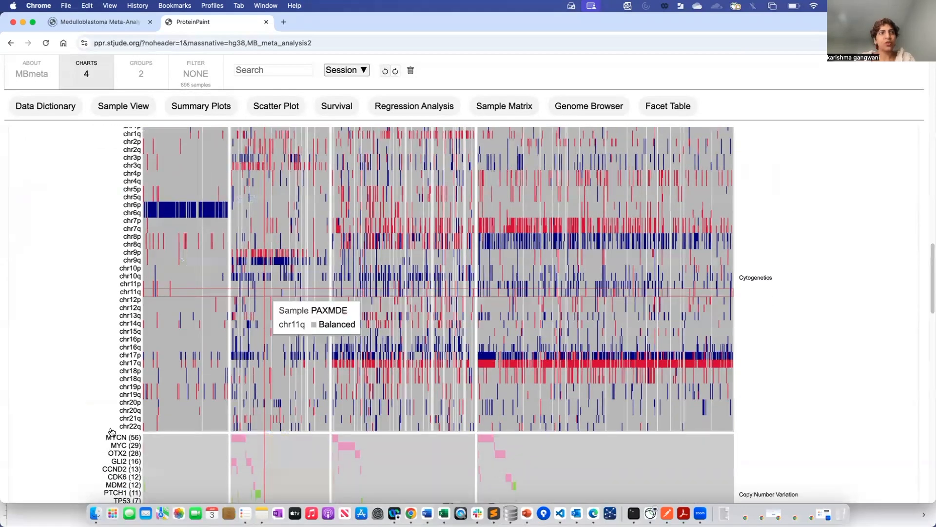
pyautogui.scroll(-9, 111, 432)
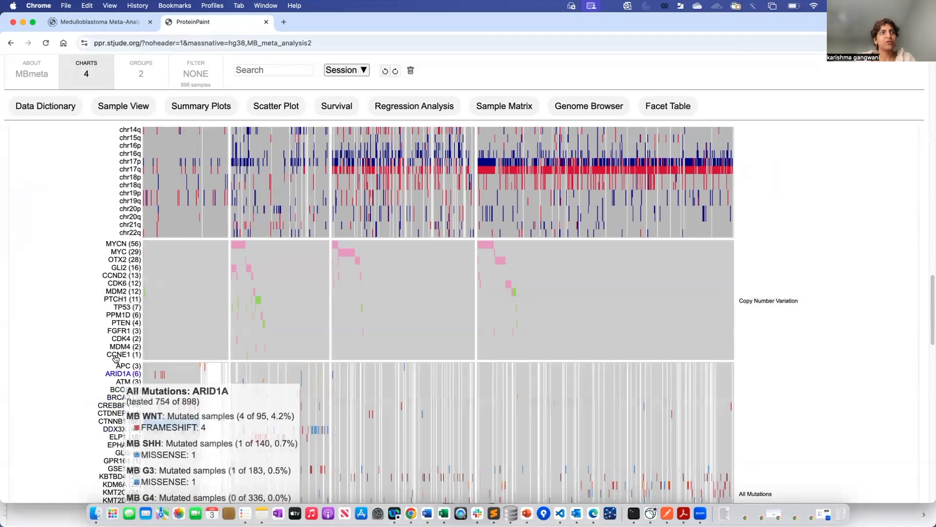
pyautogui.scroll(-1, 117, 357)
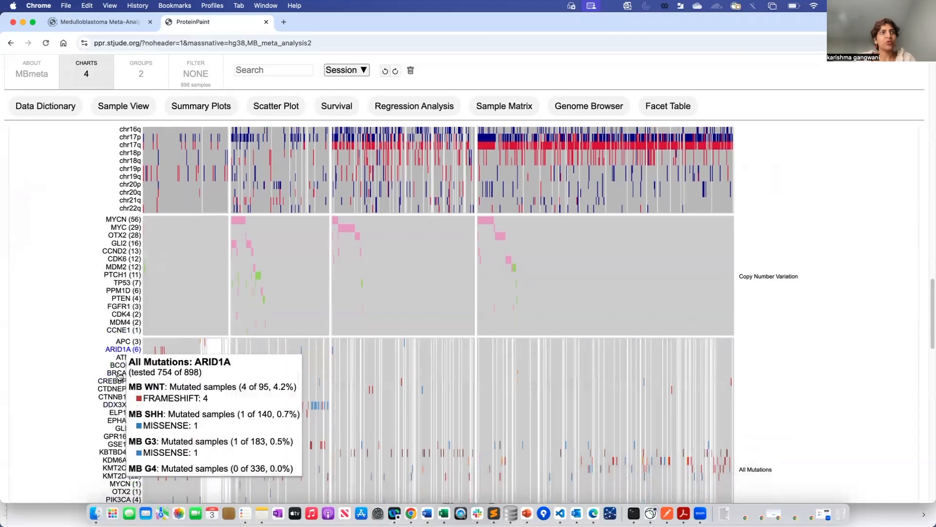
pyautogui.click(126, 343)
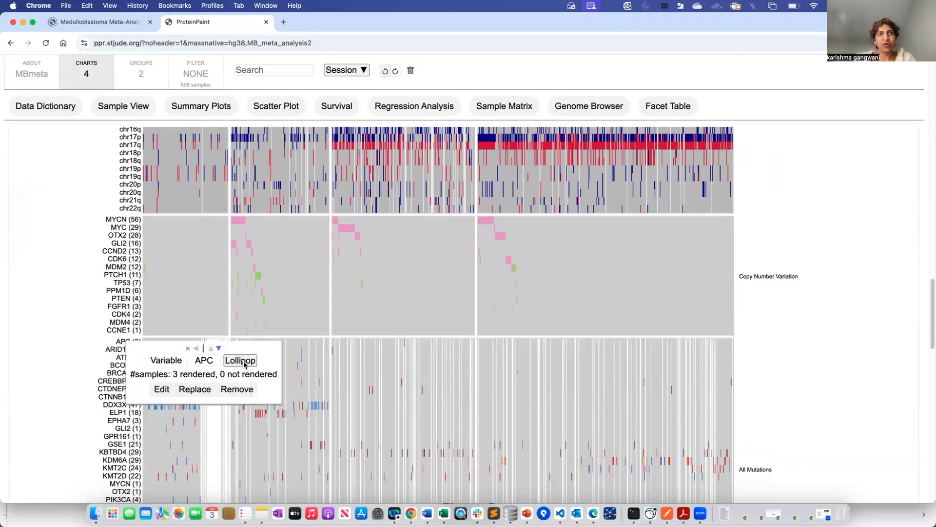
pyautogui.scroll(15, 243, 310)
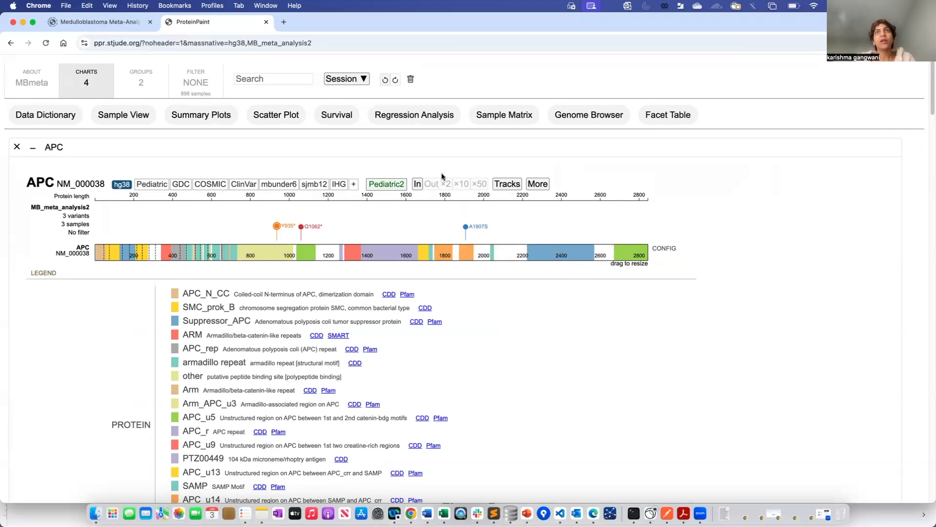
# Open gene CTNNB1 in the Genome Browser.
pyautogui.click(568, 118)
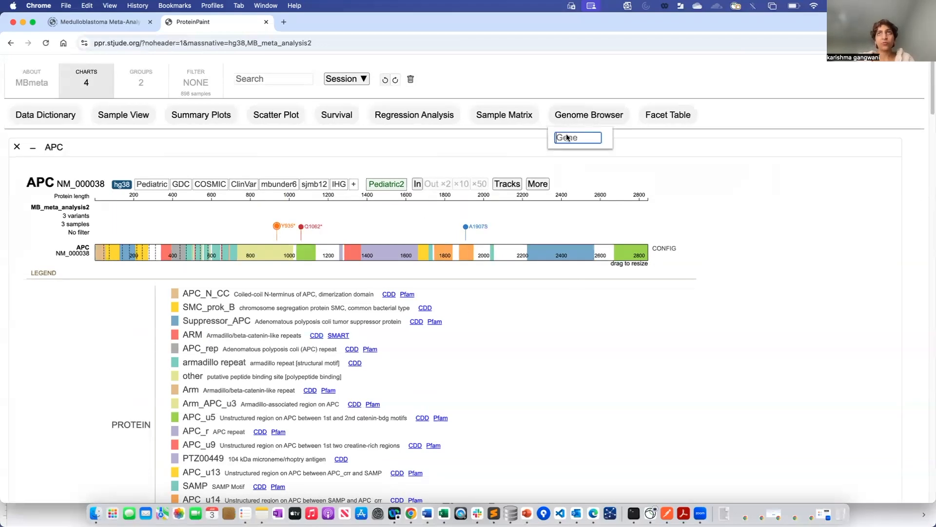
pyautogui.write('CTNN')
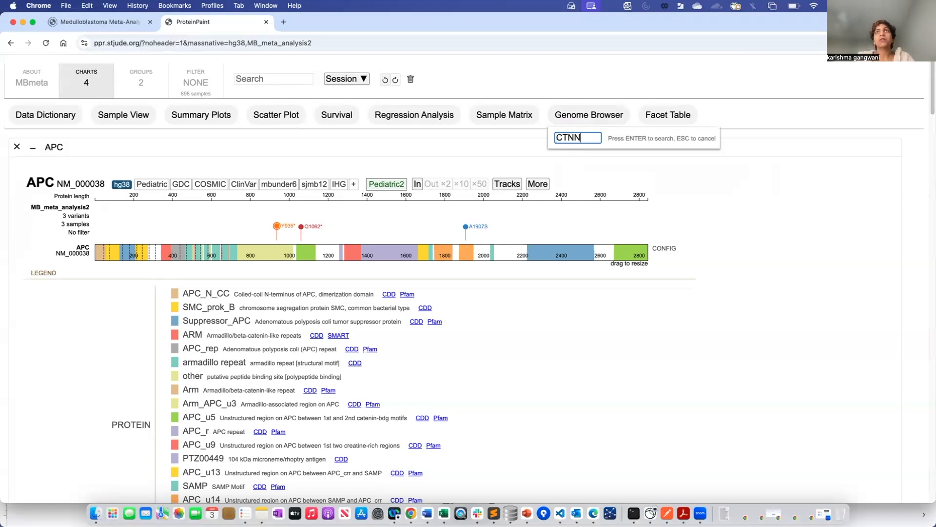
pyautogui.write('B1')
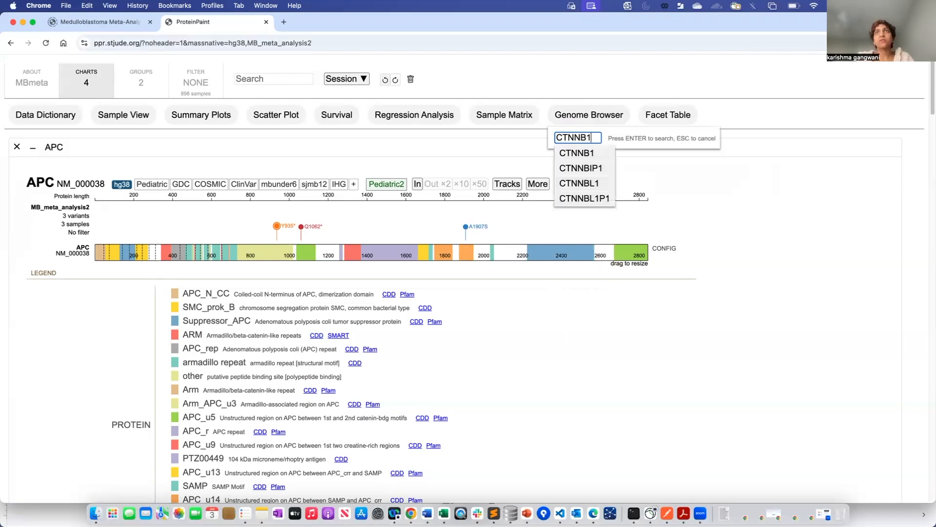
pyautogui.click(579, 152)
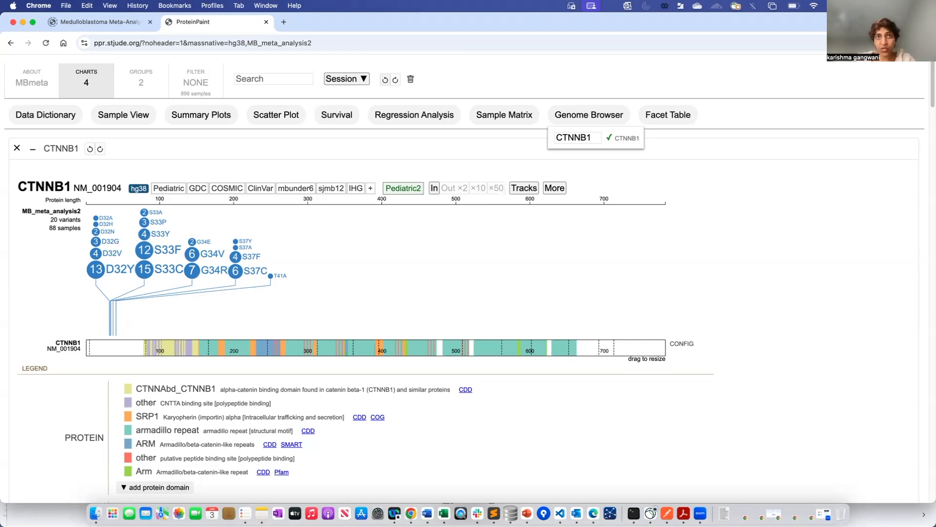
# Examine the CTNNB1 lollipop plot's variants, protein domains and mutation class legend.
pyautogui.moveTo(412, 355)
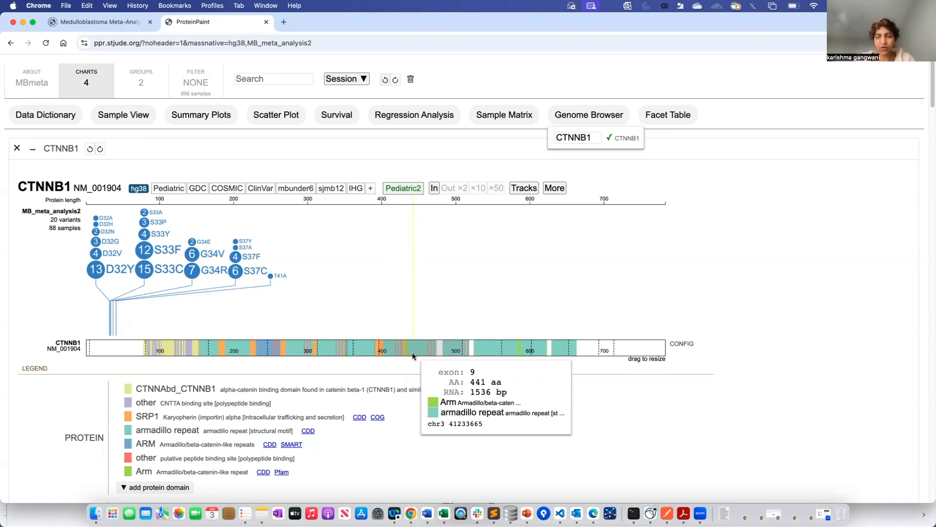
pyautogui.scroll(-2, 244, 393)
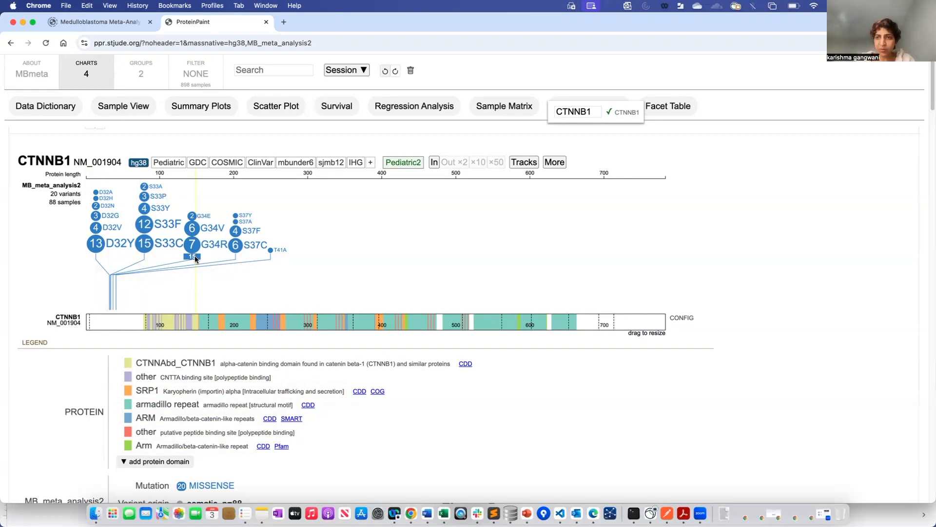
pyautogui.scroll(-3, 205, 407)
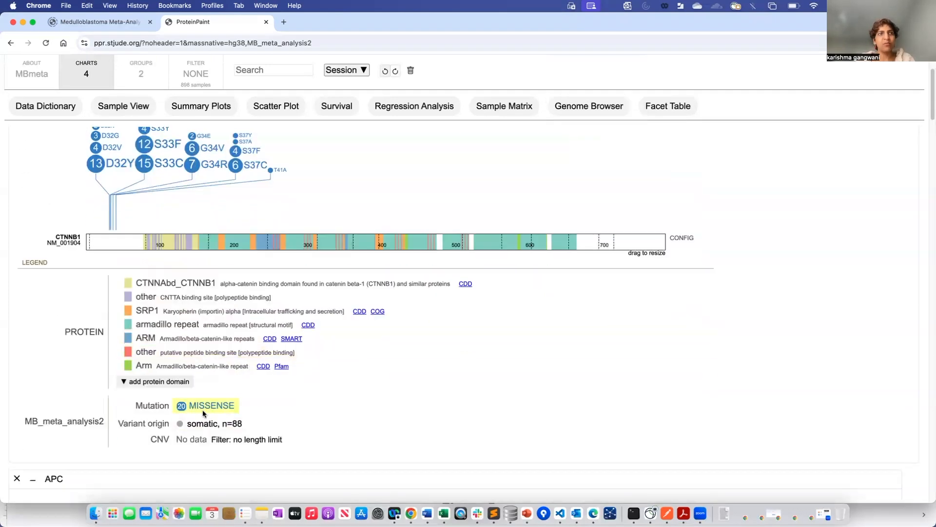
# Zoom the CTNNB1 lollipop plot to the mutated region at the start of the protein, about residues 5 to 70.
pyautogui.scroll(4, 201, 422)
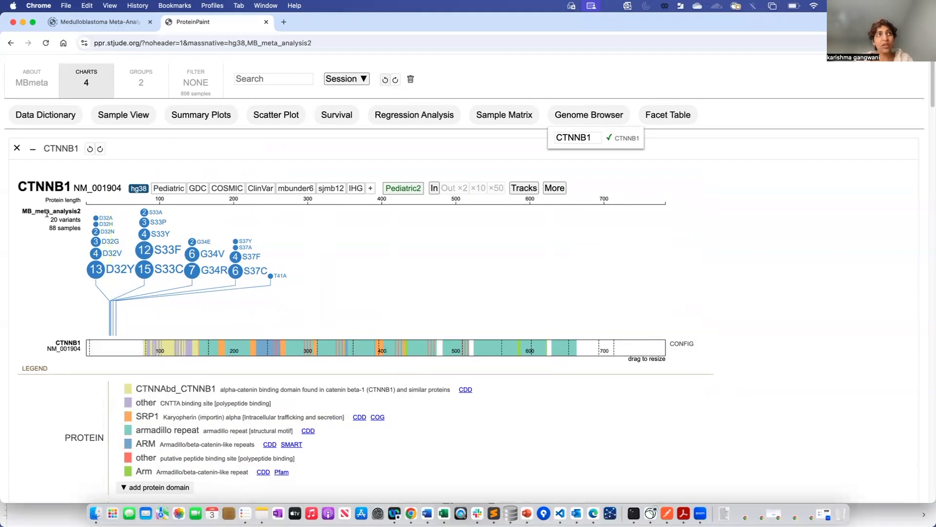
pyautogui.moveTo(90, 201); pyautogui.dragTo(138, 203)
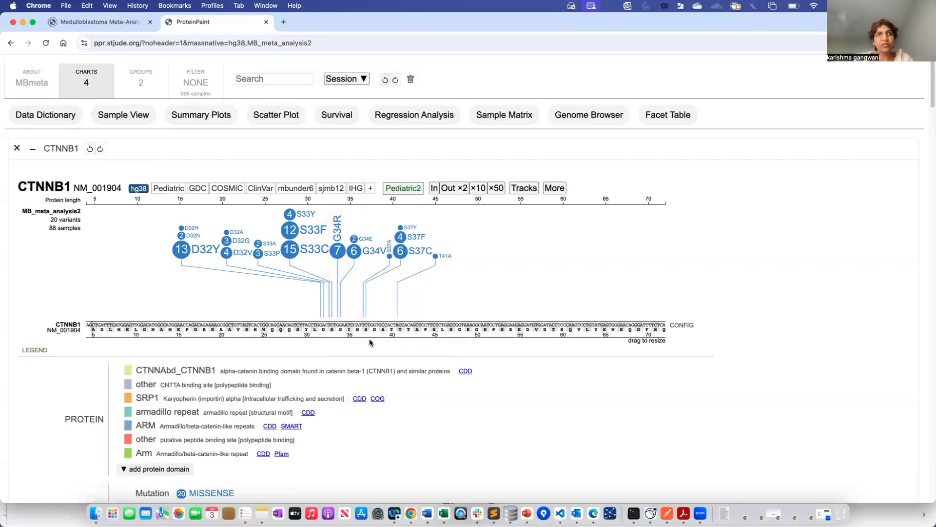
pyautogui.moveTo(336, 334)
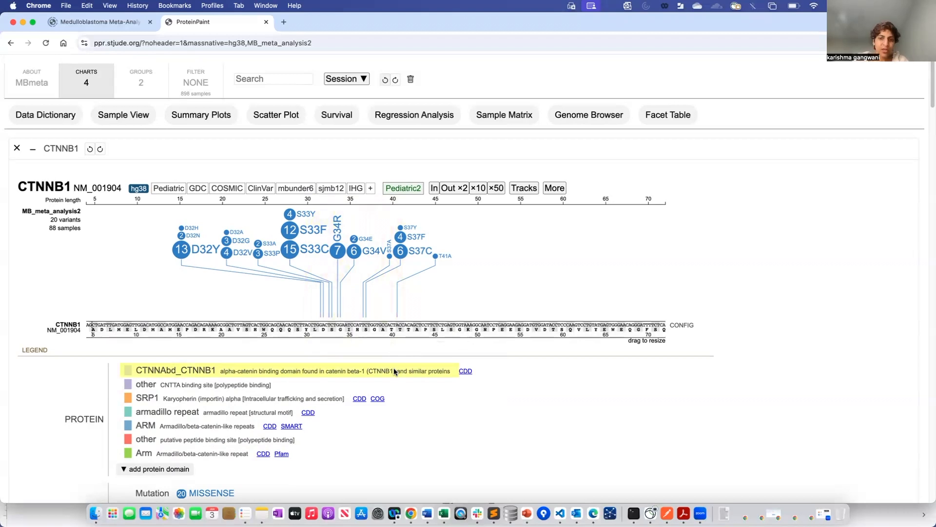
# Open the sample information of the CTNNB1 D32Y variant and examine the first listed sample's molecular group and subgroup.
pyautogui.click(180, 254)
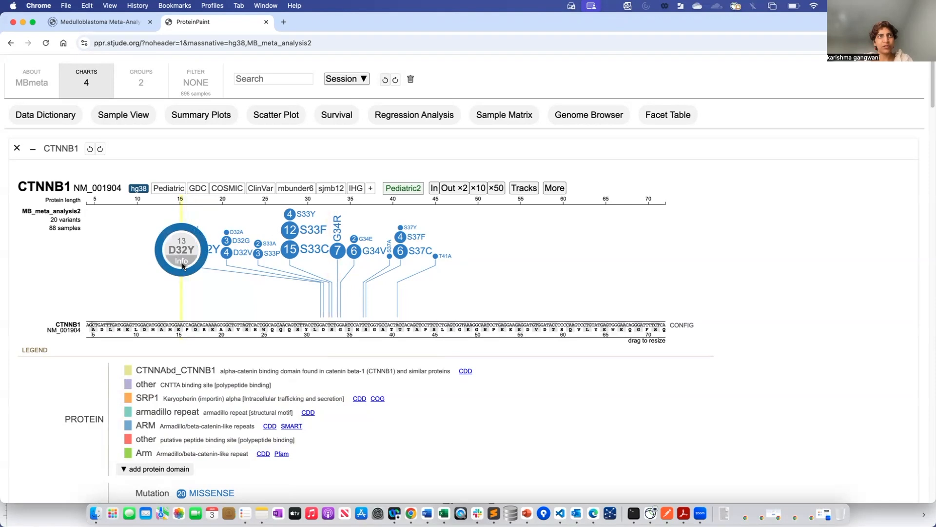
pyautogui.click(183, 263)
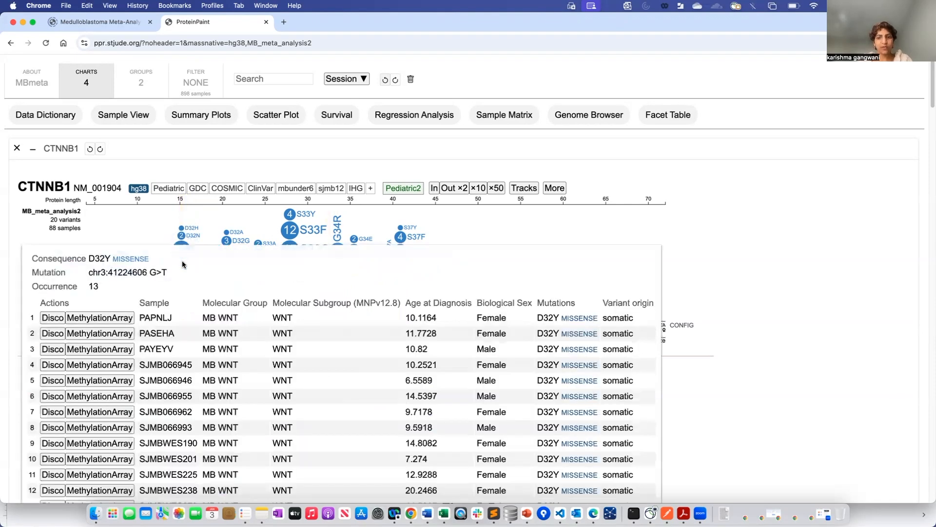
pyautogui.scroll(-2, 246, 300)
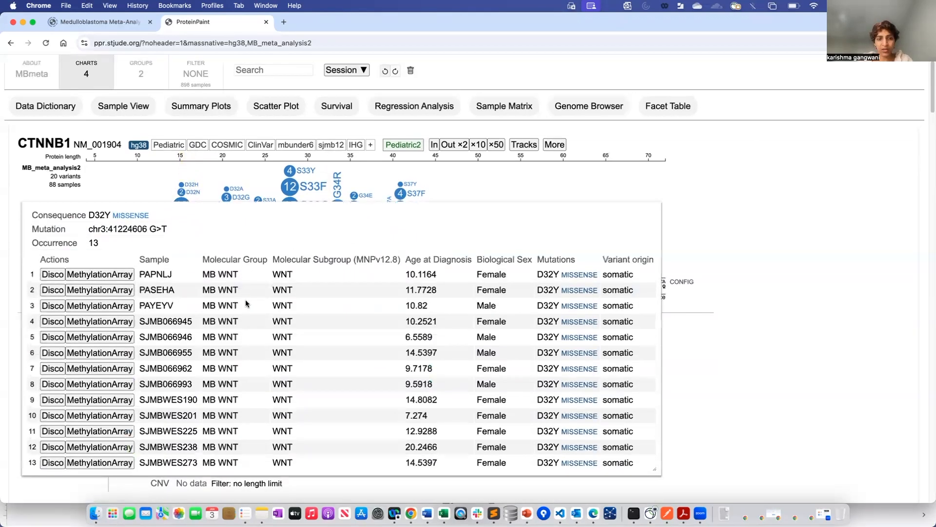
pyautogui.scroll(-1, 246, 303)
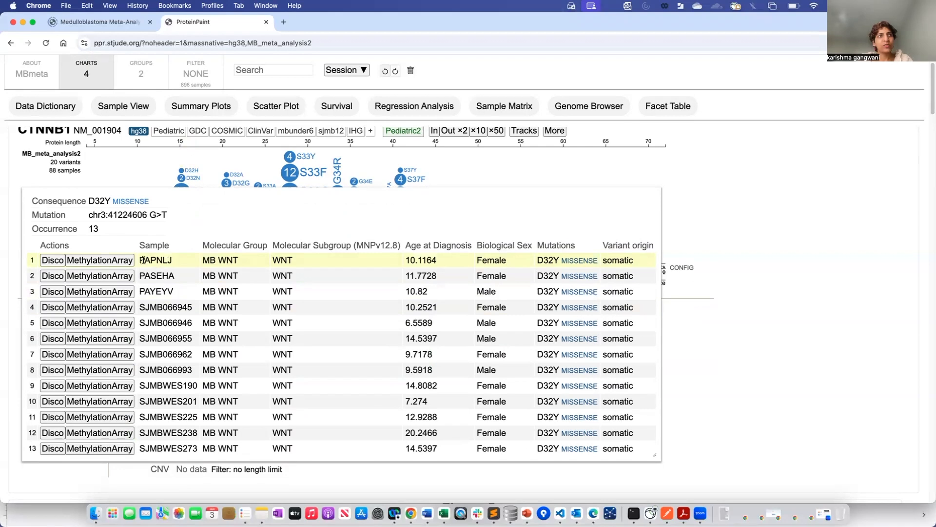
pyautogui.doubleClick(144, 260)
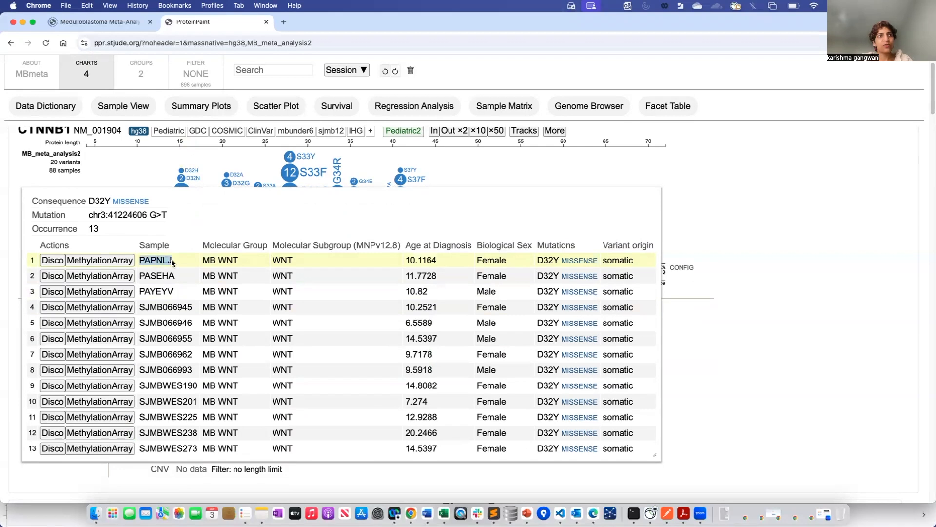
pyautogui.click(242, 259)
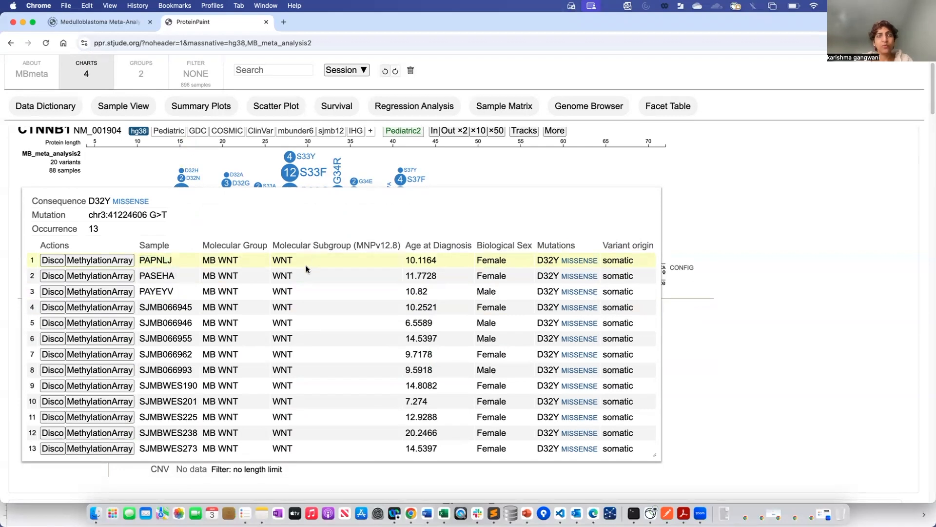
# Examine the first listed D32Y sample's age at diagnosis, biological sex, mutation and variant origin.
pyautogui.moveTo(441, 265); pyautogui.dragTo(395, 264)
pyautogui.moveTo(514, 261); pyautogui.dragTo(476, 261)
pyautogui.moveTo(536, 261); pyautogui.dragTo(601, 263)
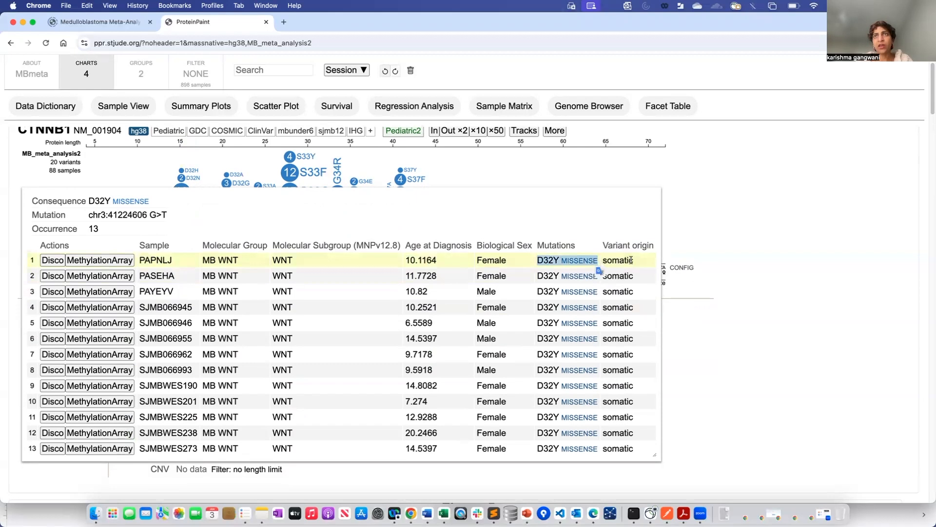
pyautogui.doubleClick(619, 260)
pyautogui.click(484, 274)
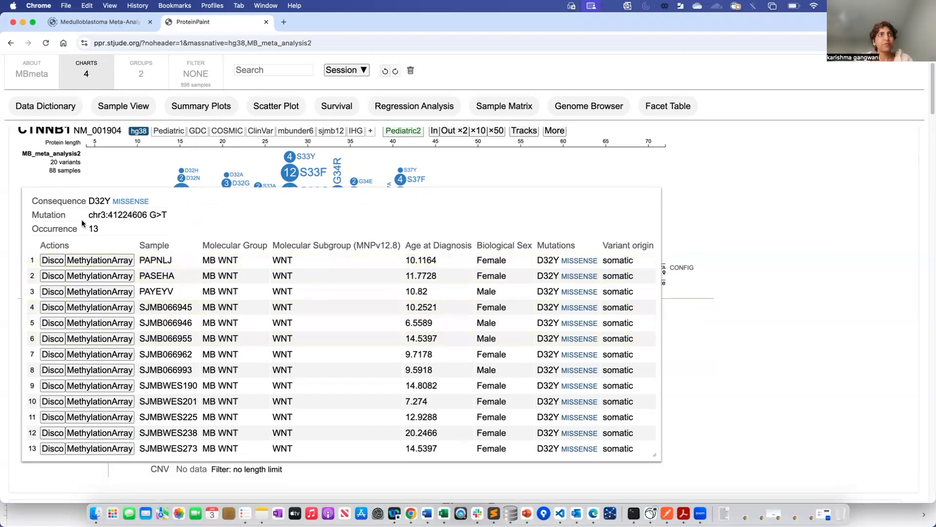
# Examine the genomic position and base change of the D32Y variant, and close its sample information.
pyautogui.moveTo(90, 215); pyautogui.dragTo(166, 217)
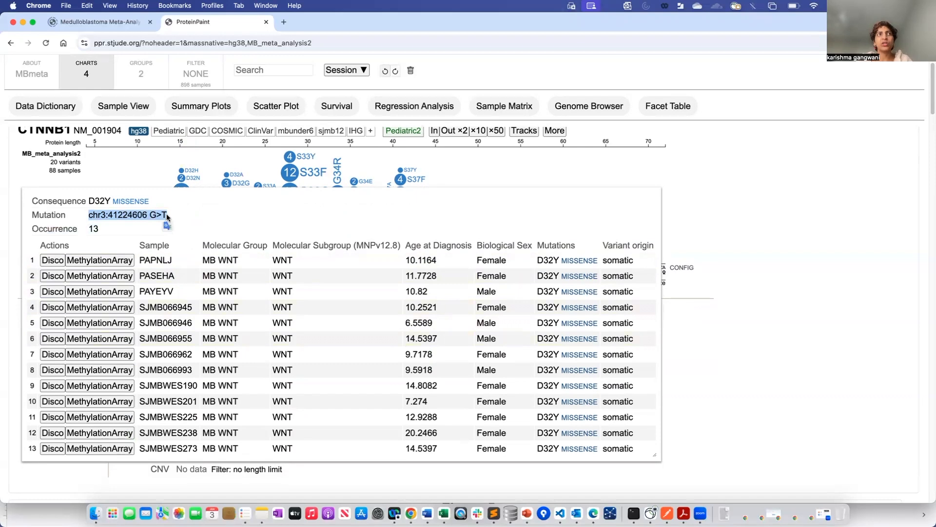
pyautogui.click(161, 215)
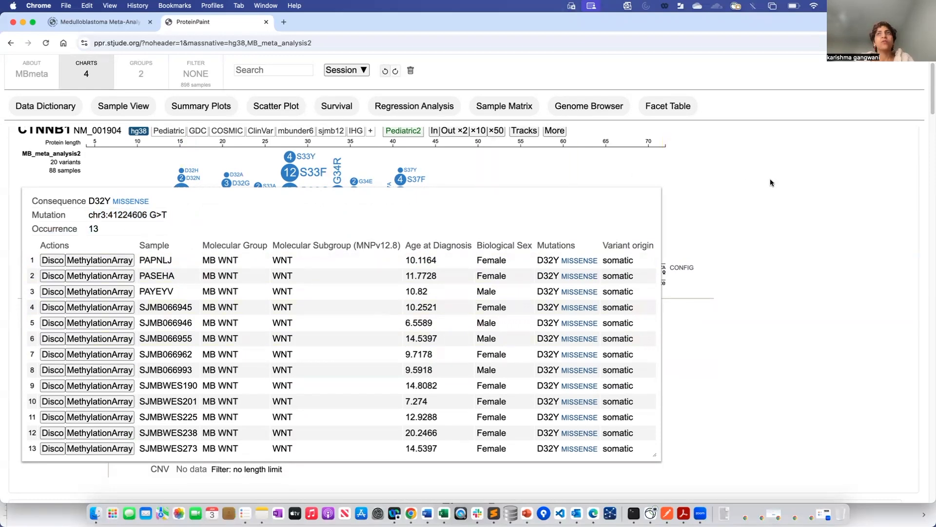
pyautogui.click(562, 174)
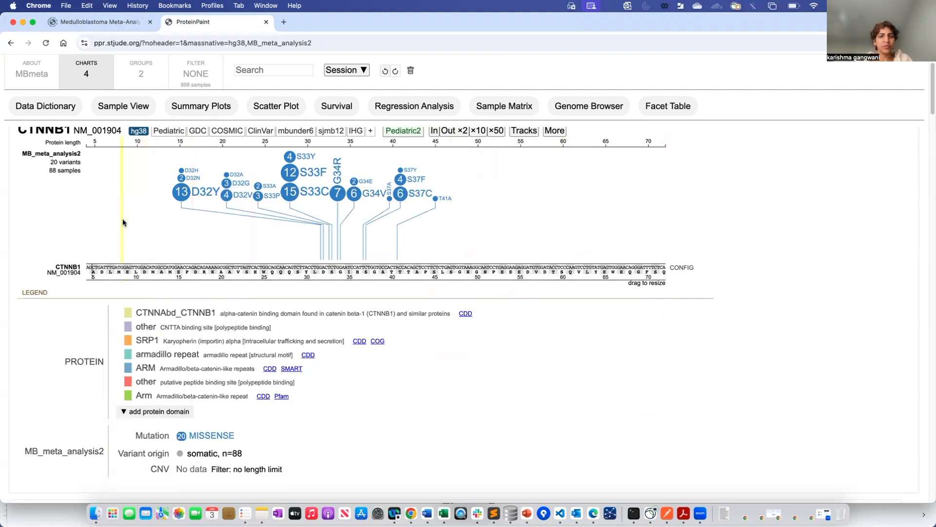
# Break down the CTNNB1 plot's samples by Biological Sex and create a new lollipop track for the Female category.
pyautogui.scroll(2, 77, 245)
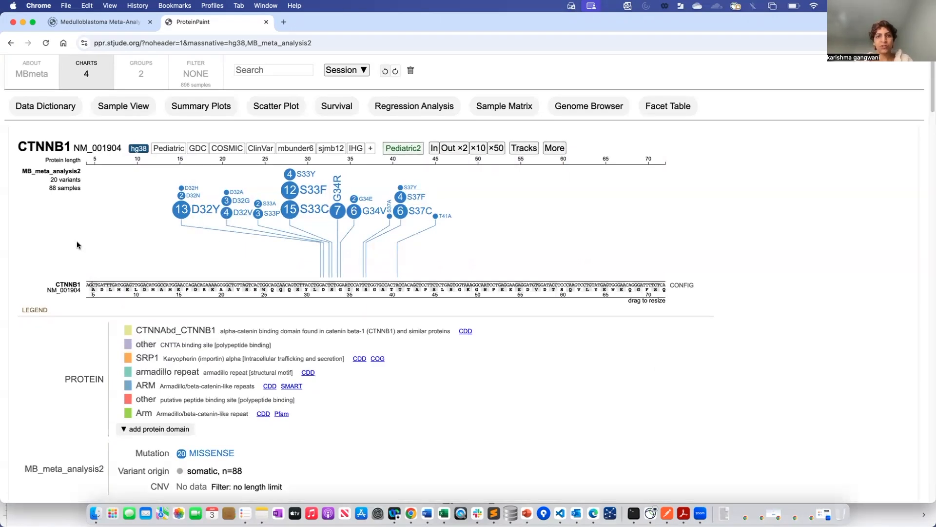
pyautogui.click(63, 188)
pyautogui.click(154, 249)
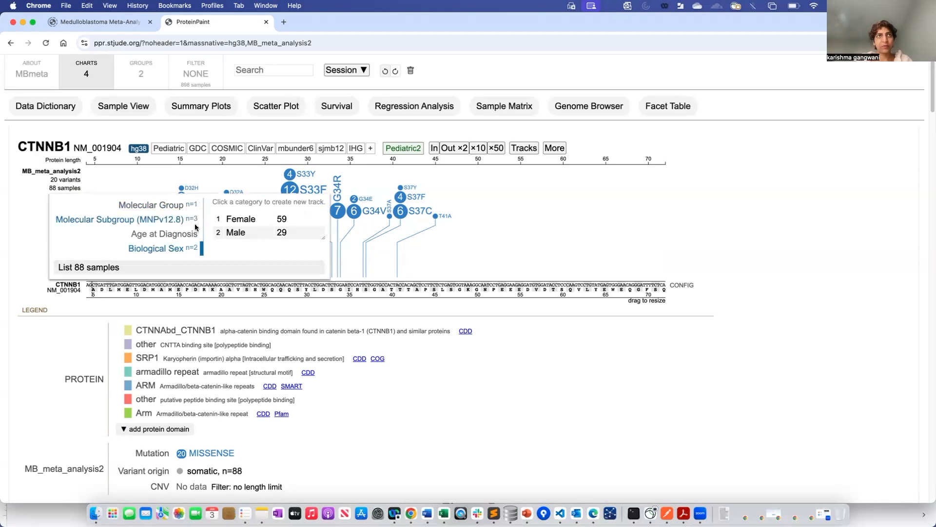
pyautogui.click(60, 188)
pyautogui.click(61, 188)
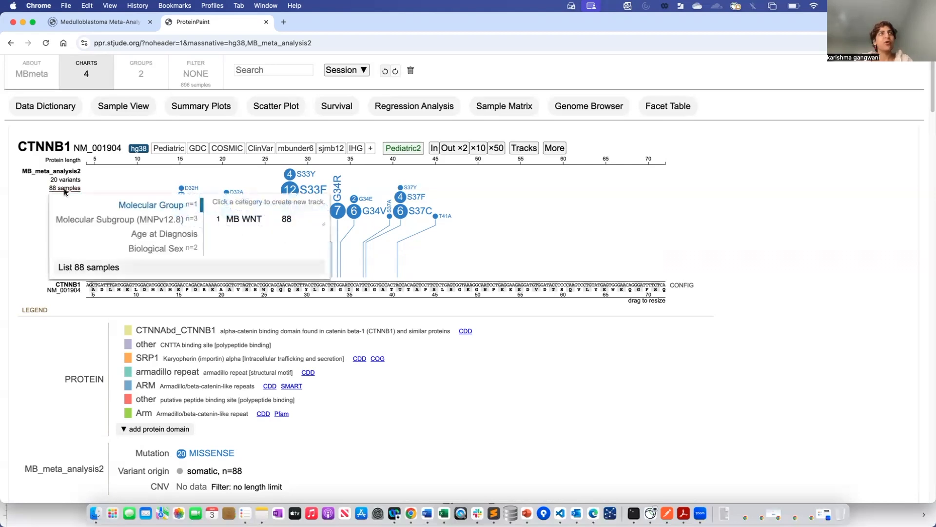
pyautogui.click(170, 249)
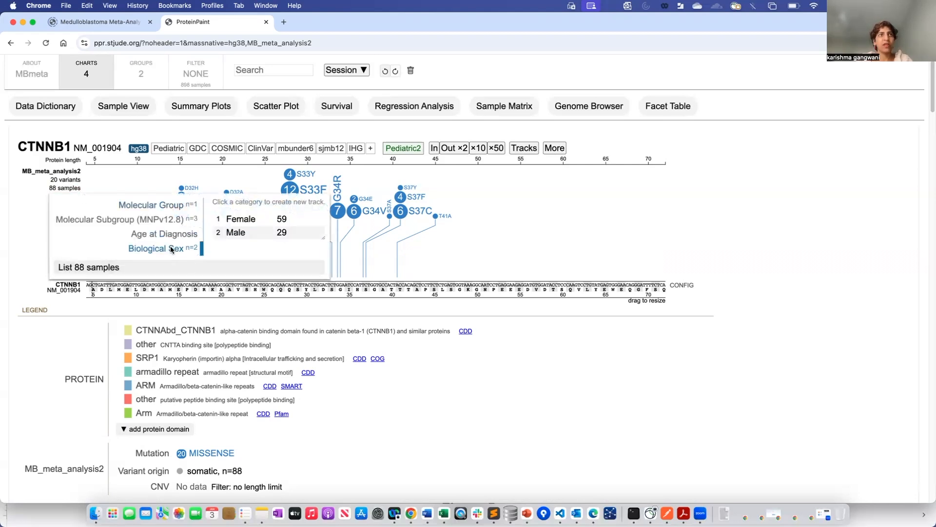
pyautogui.click(247, 220)
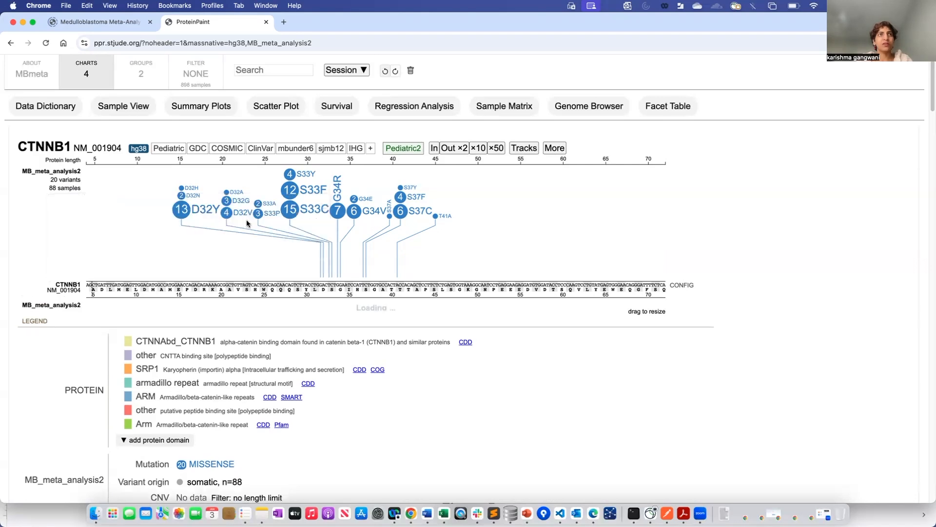
# Create another CTNNB1 lollipop track for the Male category of Biological Sex and compare it with the Female track.
pyautogui.click(66, 188)
pyautogui.click(150, 247)
pyautogui.click(239, 233)
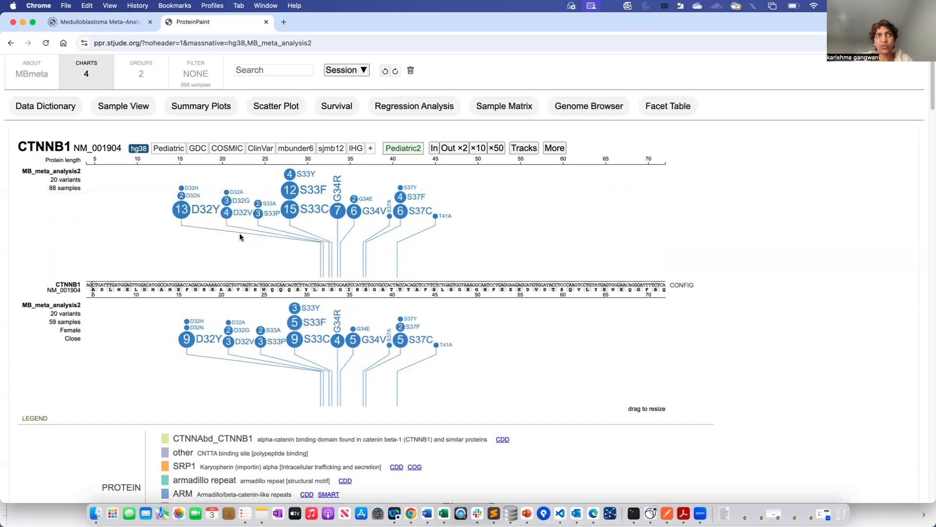
pyautogui.scroll(-3, 166, 424)
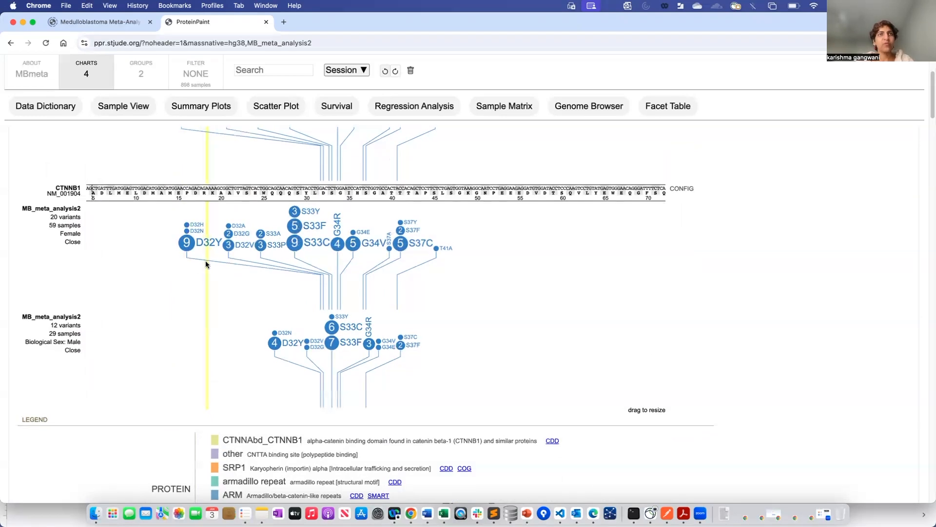
pyautogui.scroll(1, 206, 260)
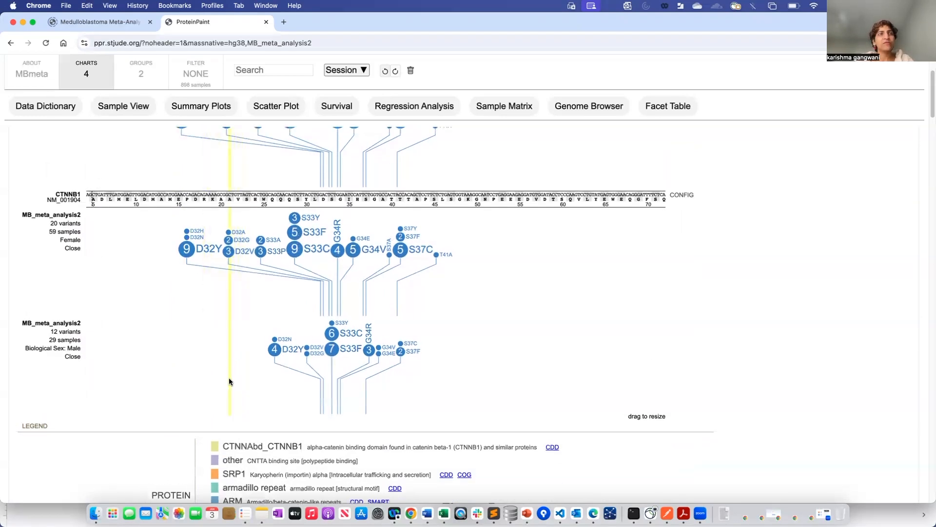